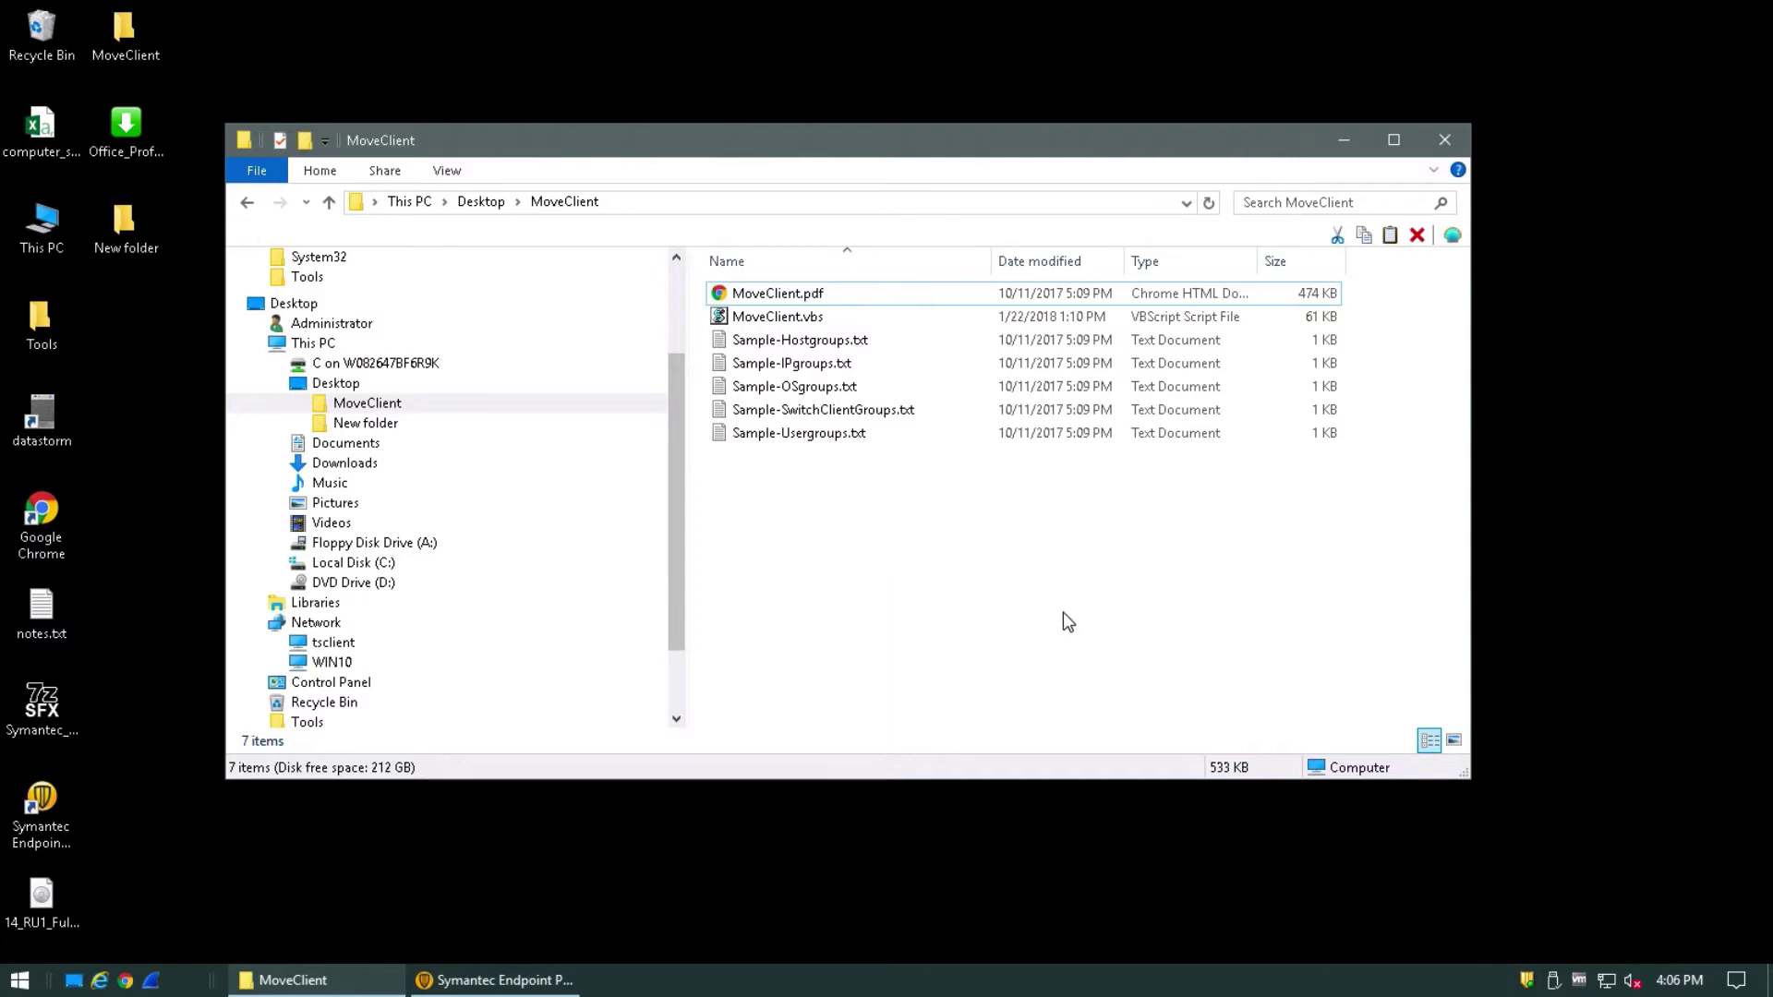
Review MoveClient.vbs in Notepad++, highlighting its database user and Default Group temporary group settings.
right_click(757, 315)
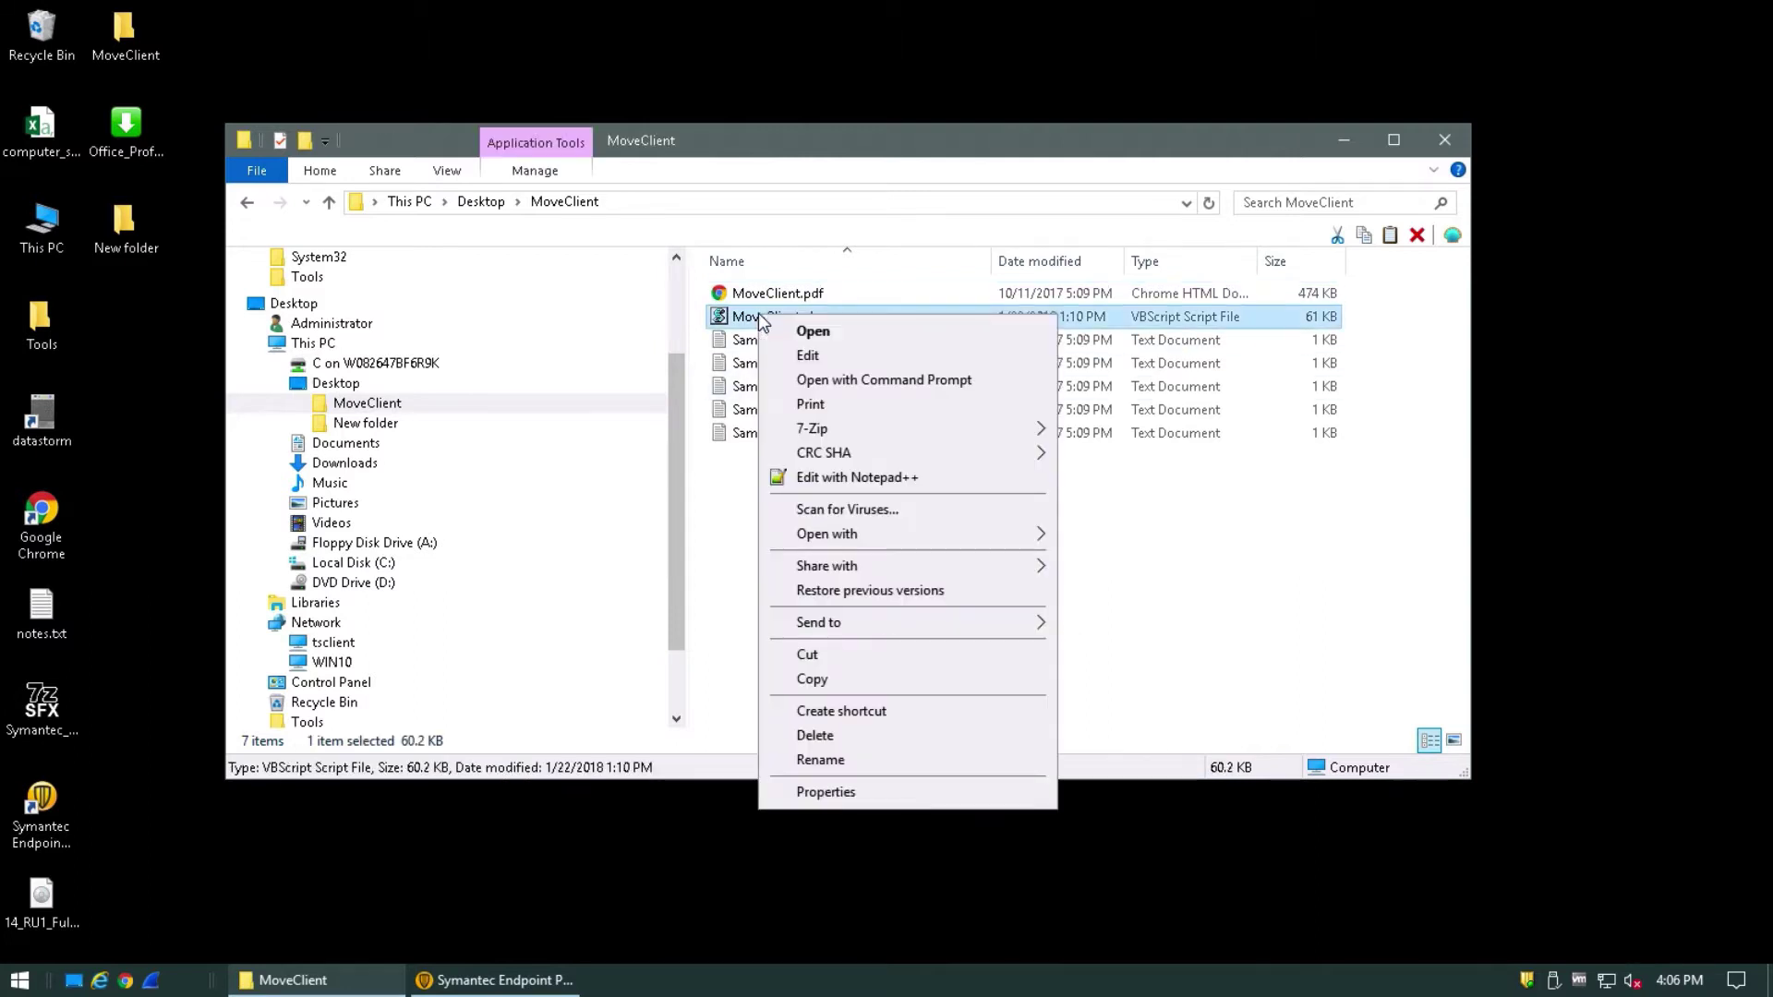
left_click(856, 477)
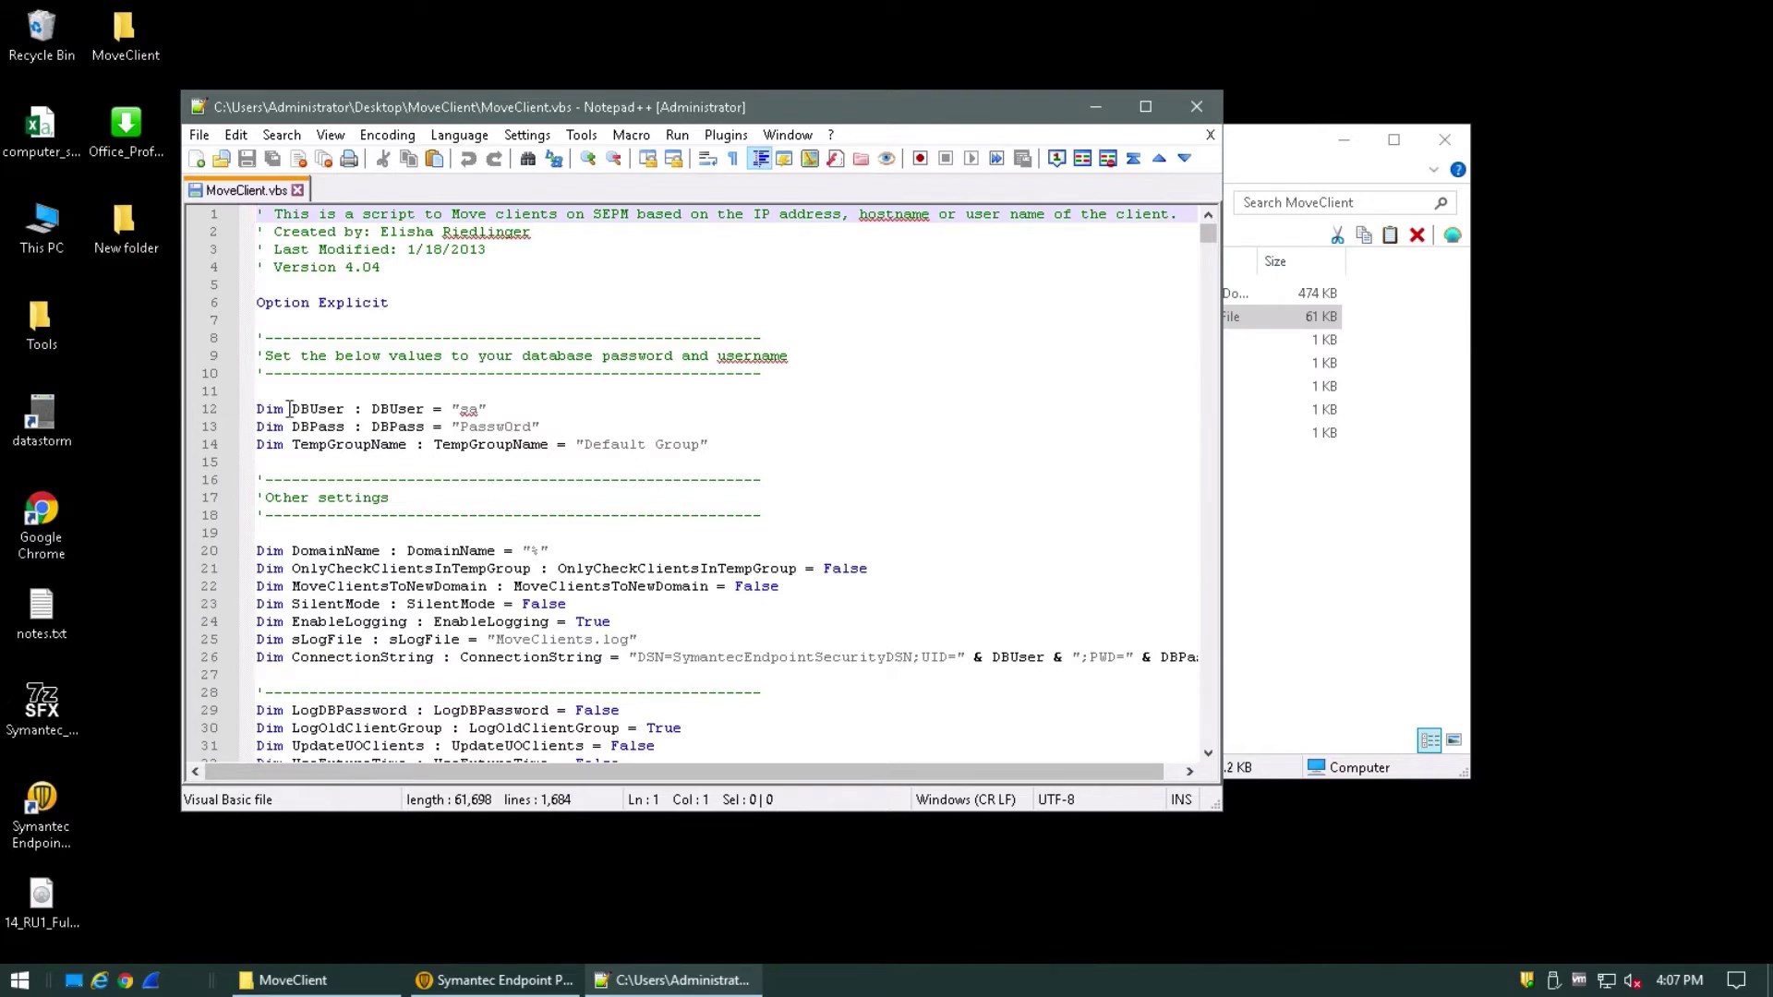
left_click_drag(292, 408, 493, 408)
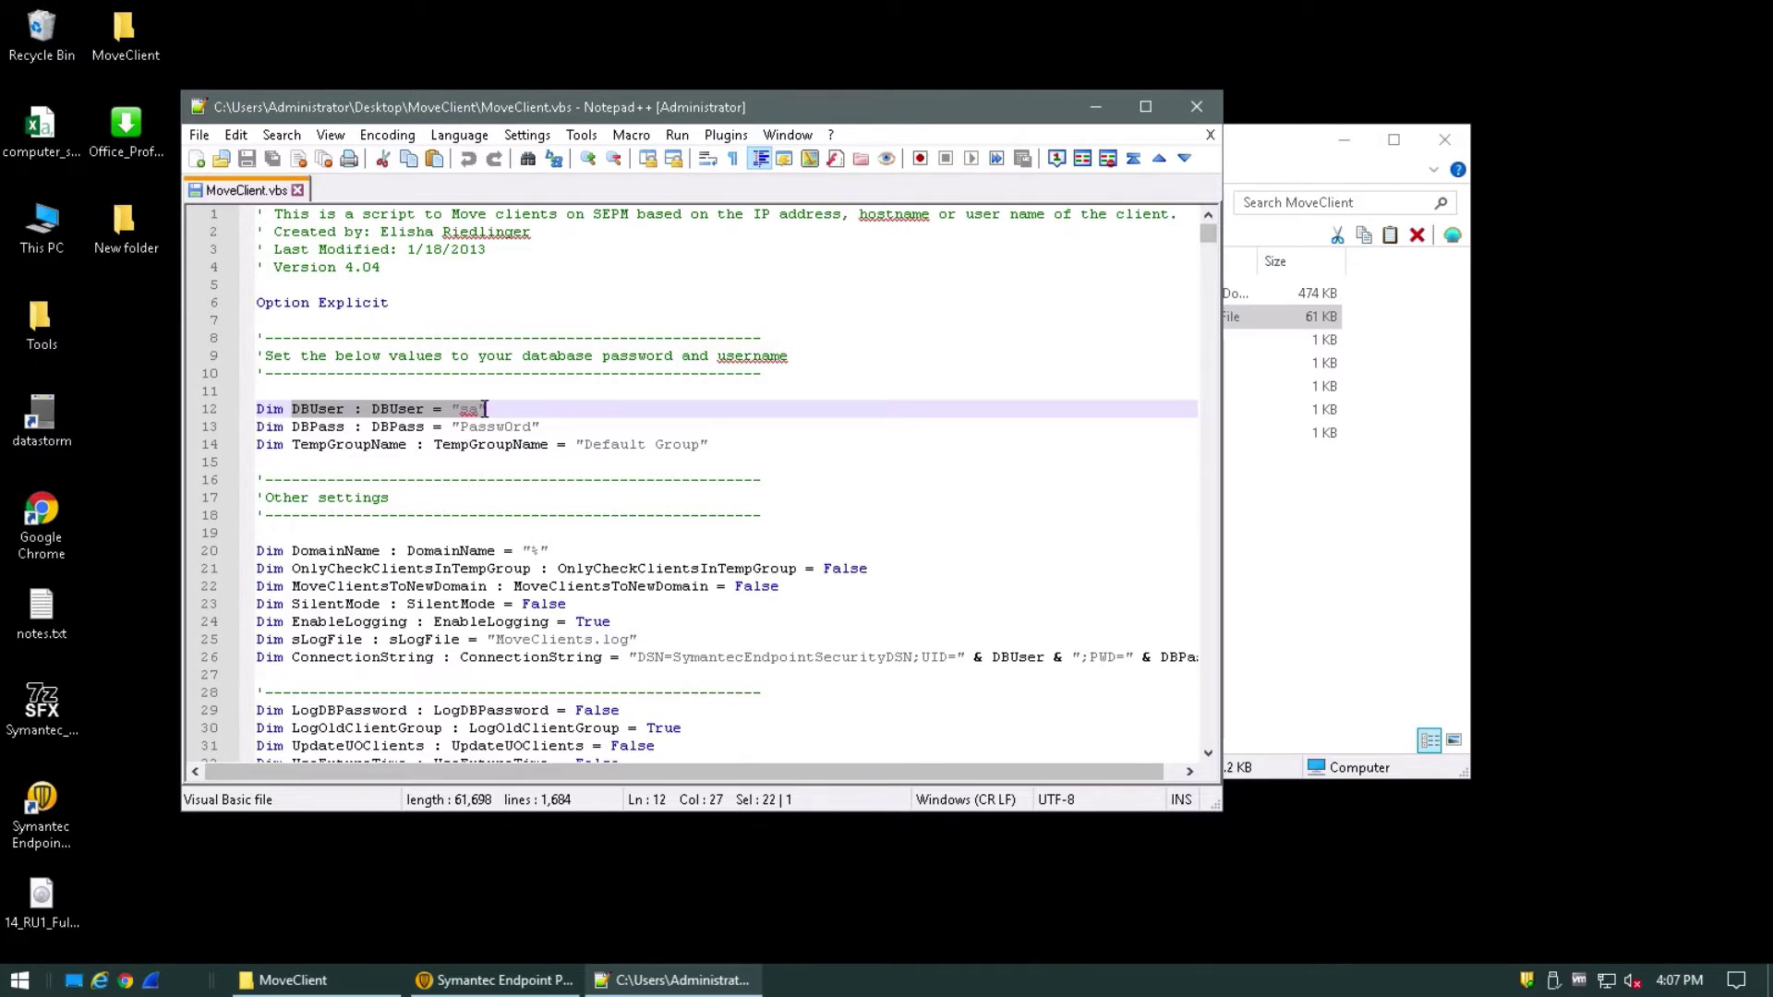
left_click_drag(381, 444, 700, 446)
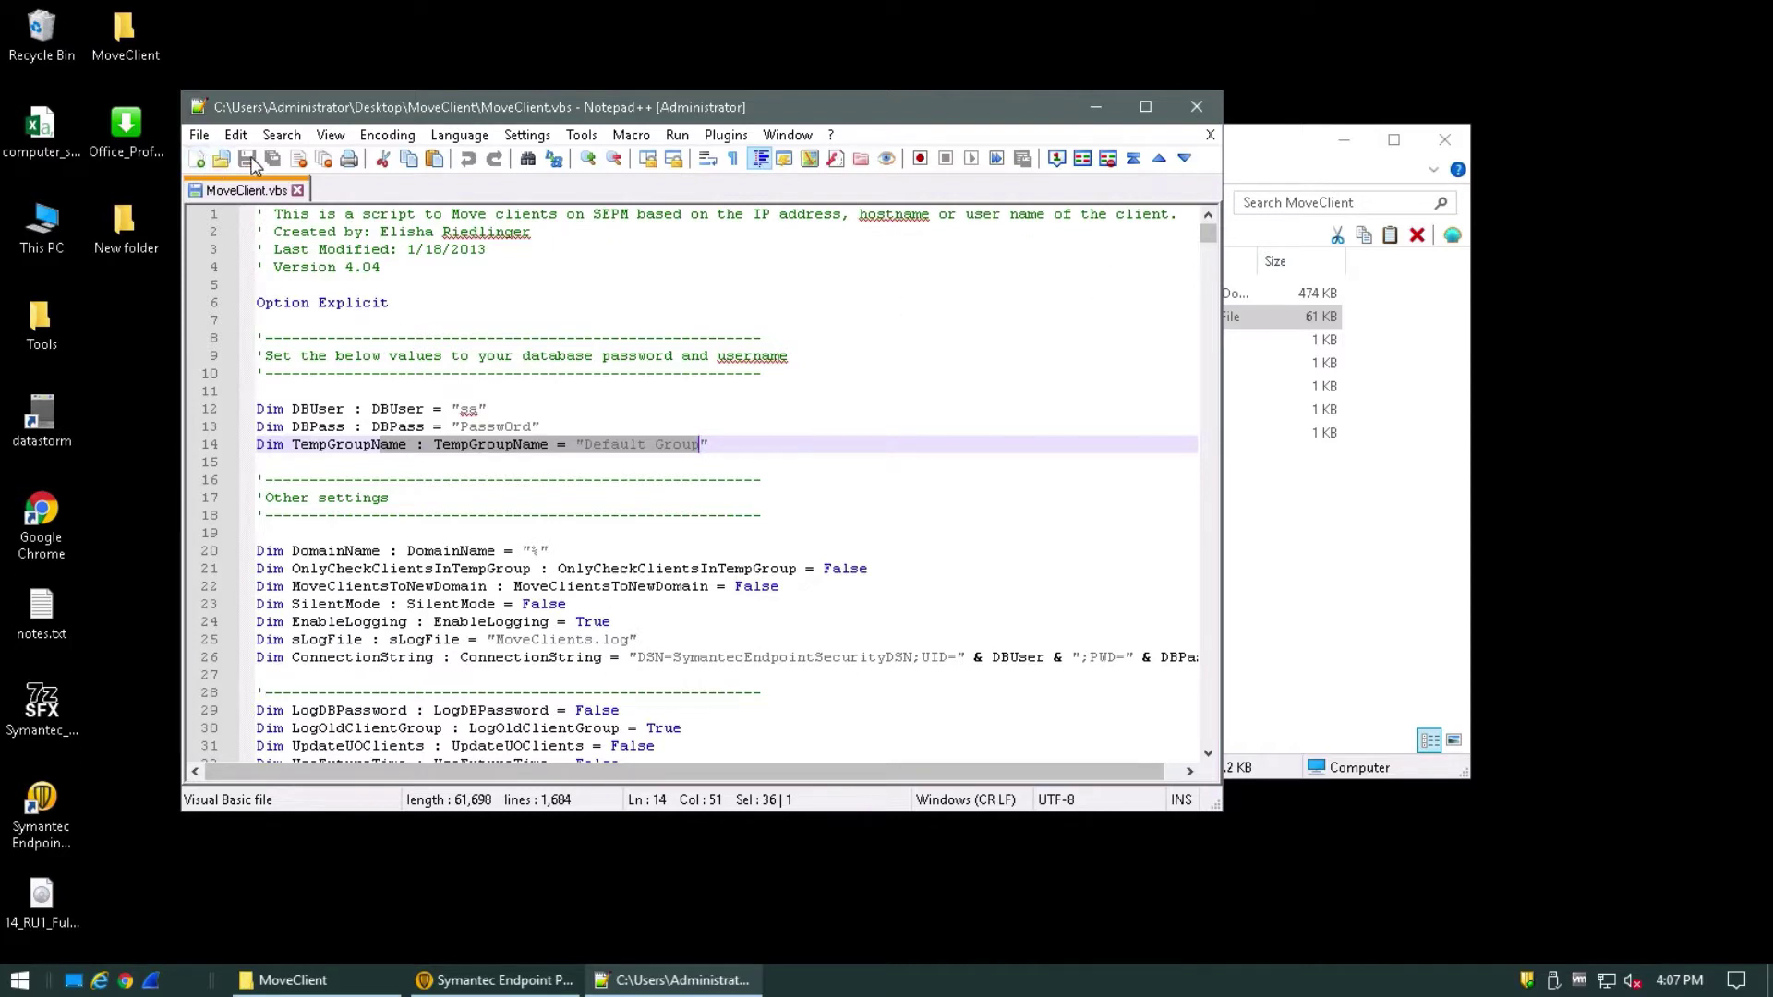
left_click(1197, 109)
left_click(1197, 109)
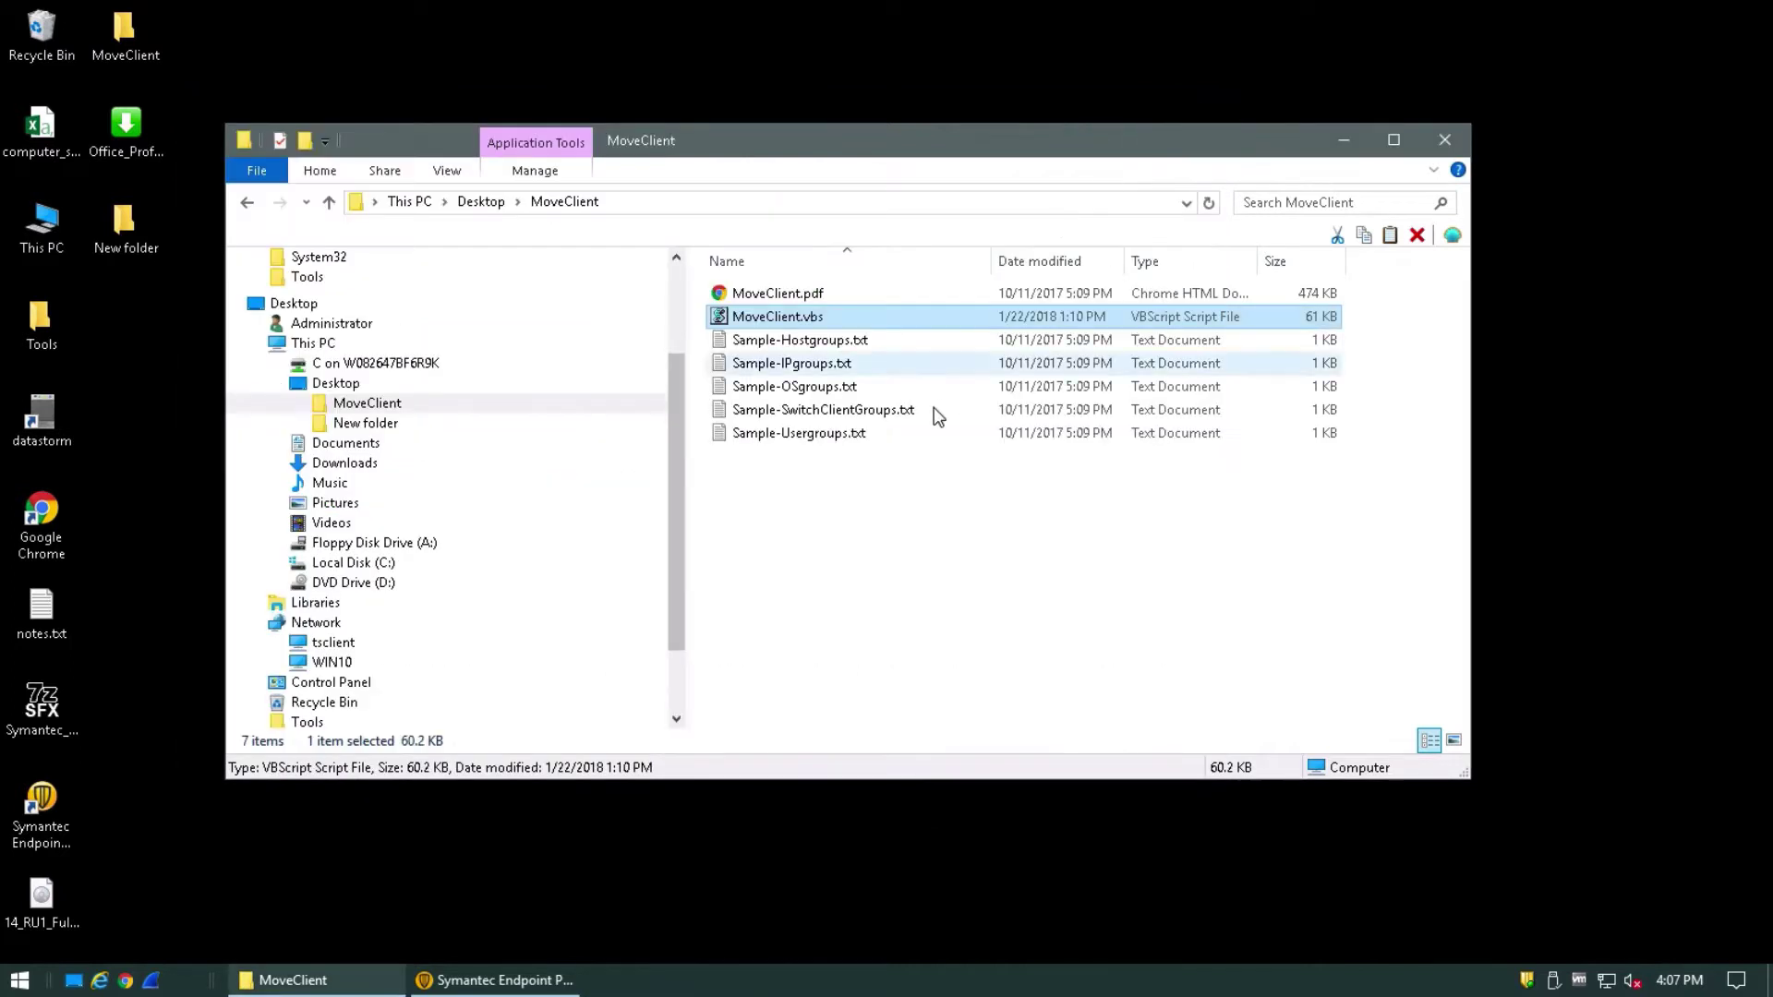
Open Sample-IPgroups.txt in Notepad++ to see its IP-to-group mappings.
left_click(798, 369)
right_click(800, 371)
left_click(868, 500)
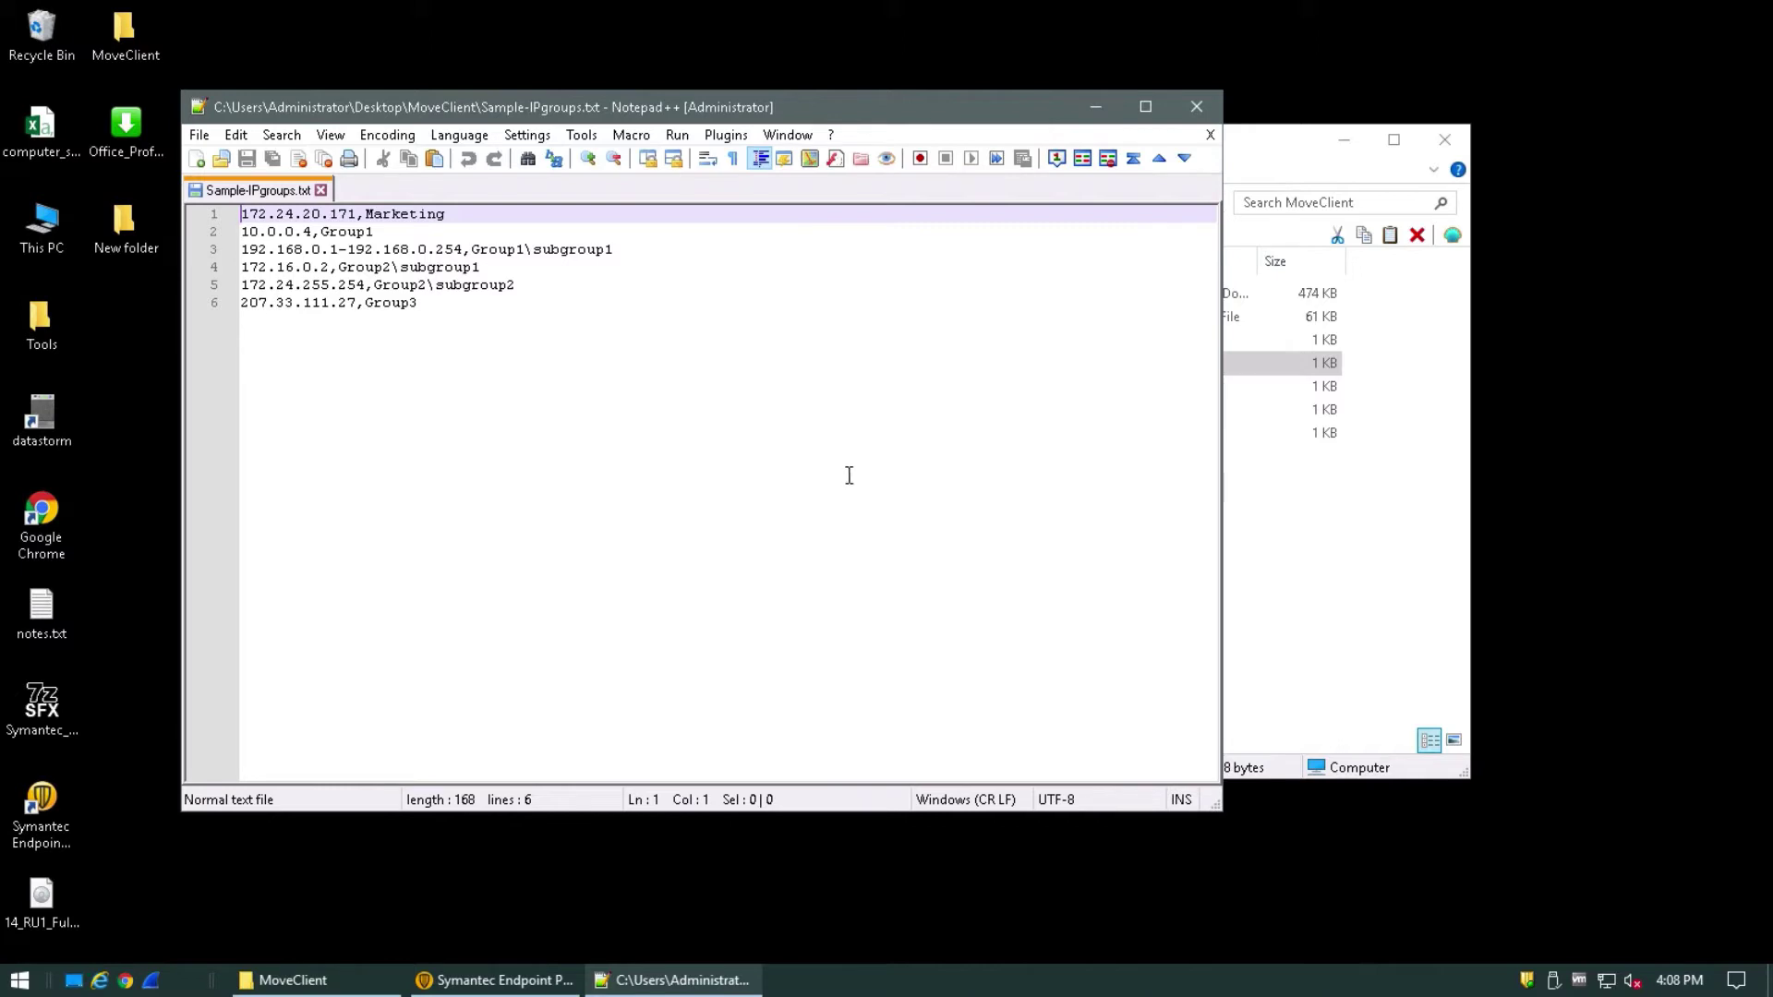
View the SEPM Computer Status log under Monitors > Logs and export it.
left_click(498, 980)
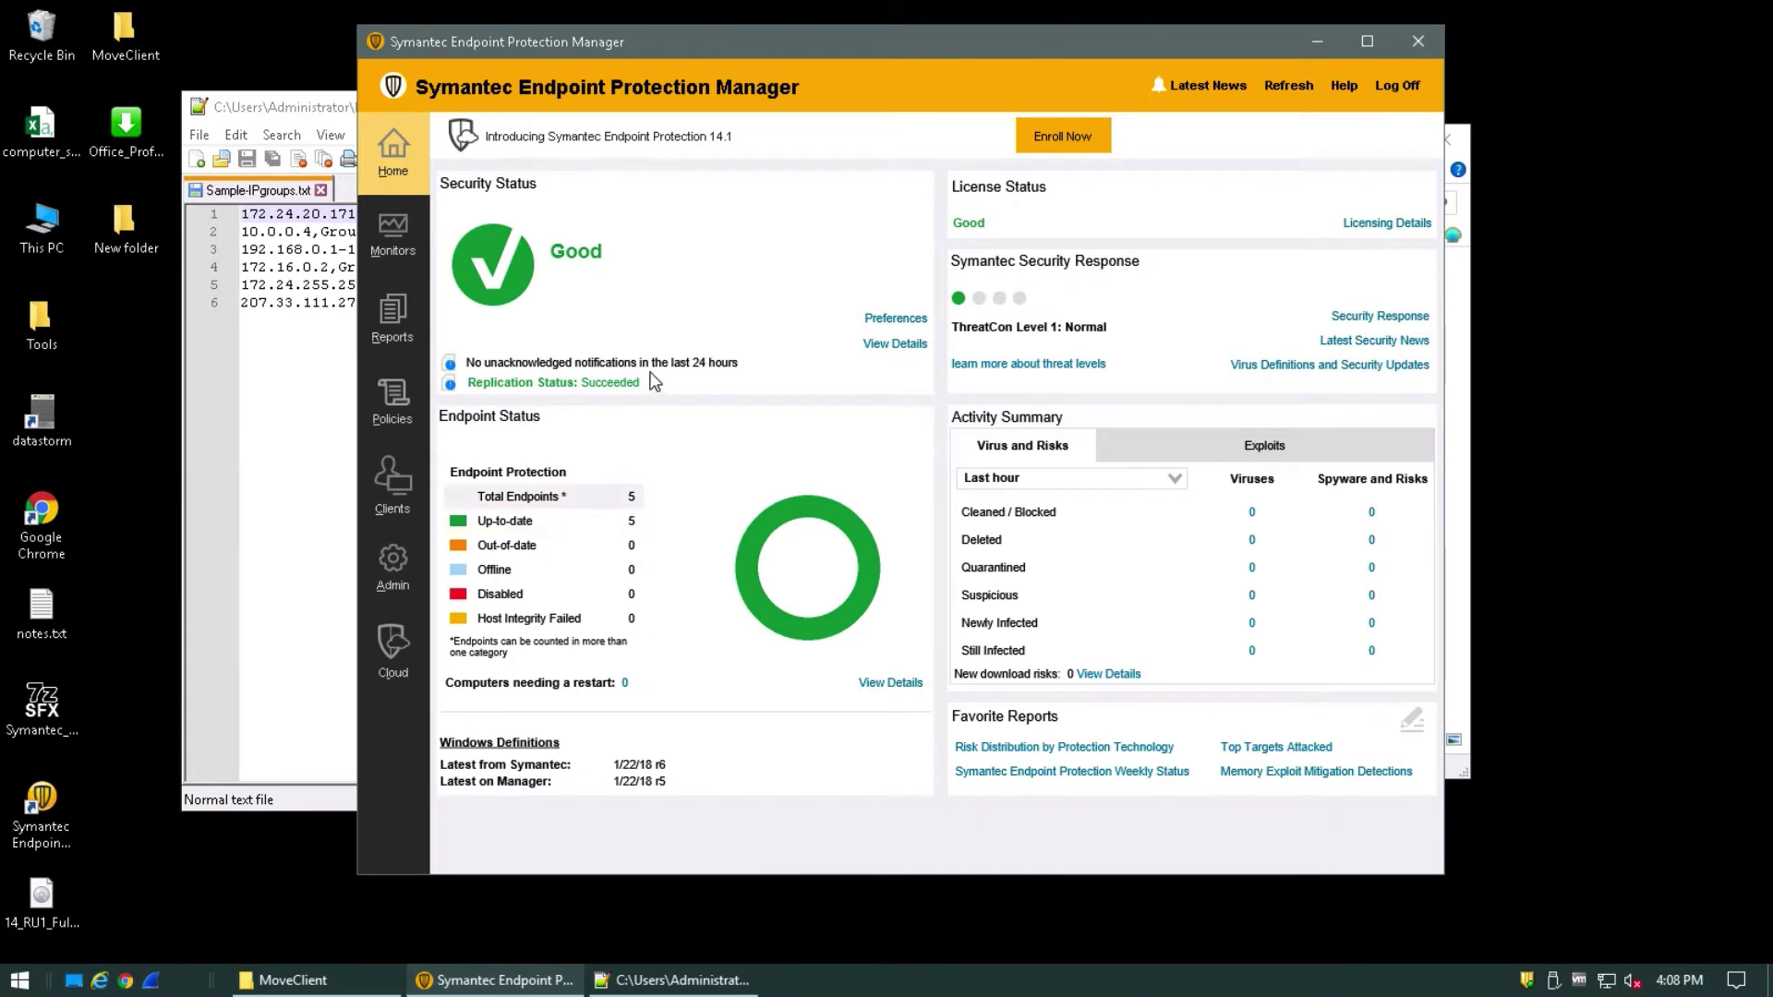
left_click(413, 250)
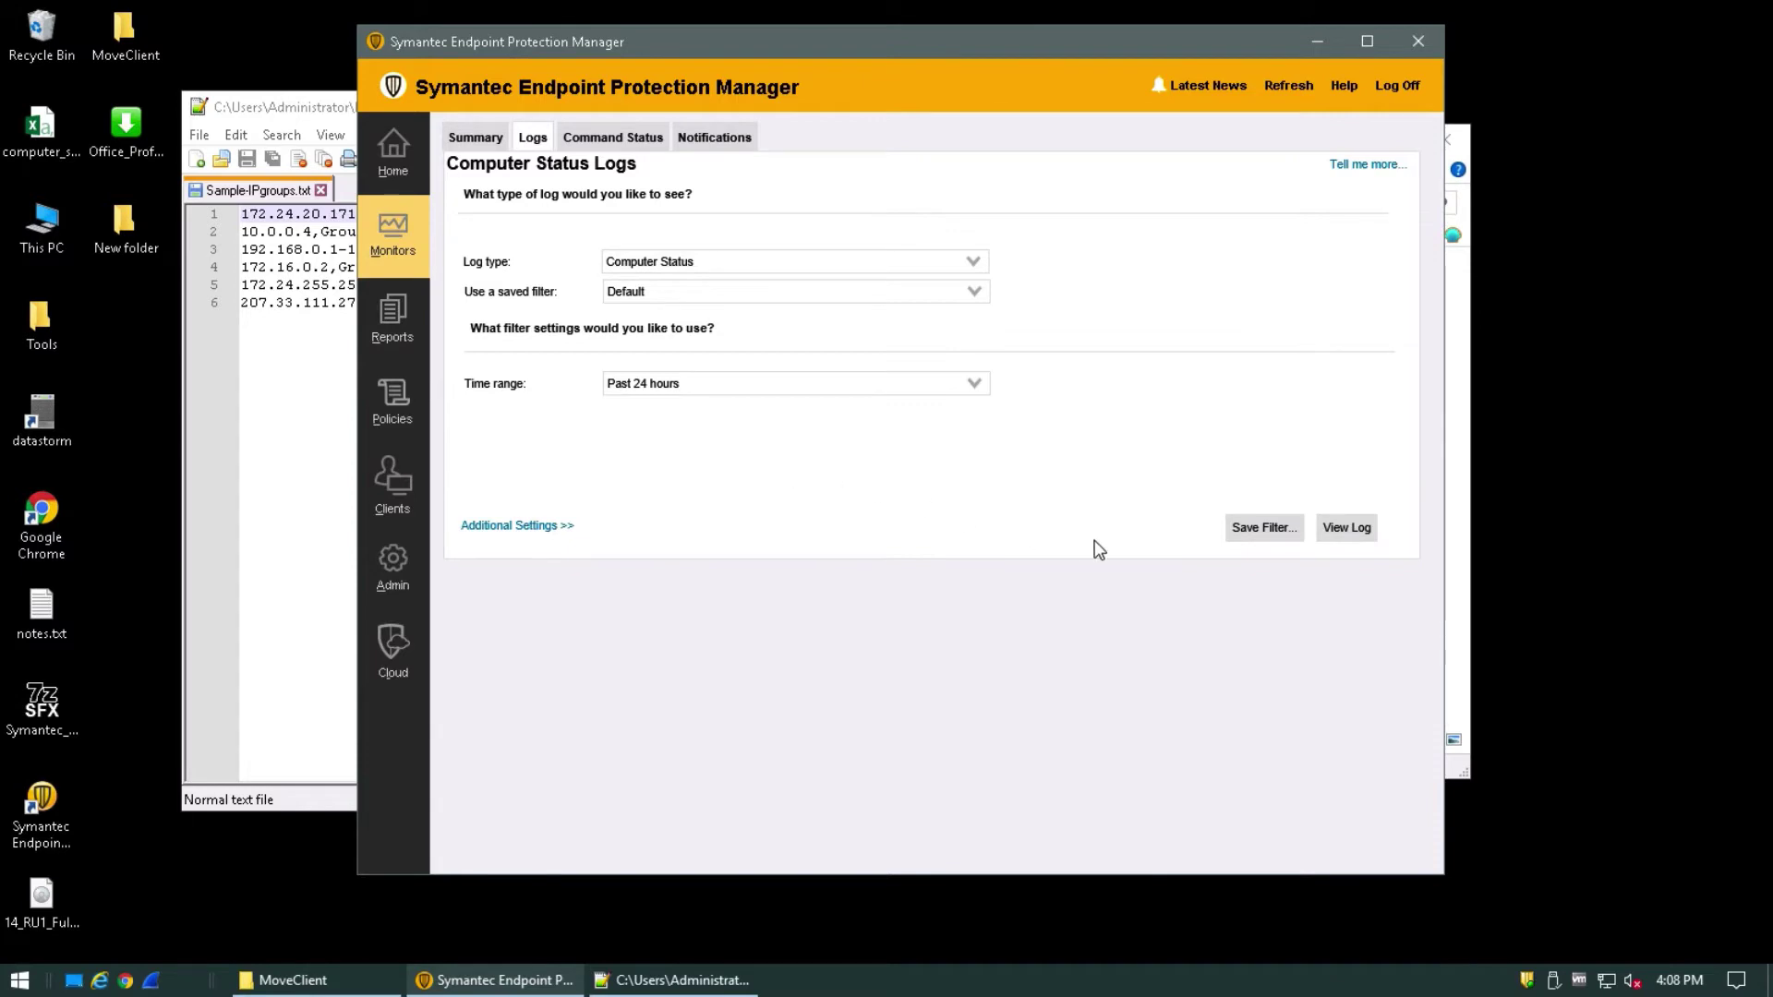
left_click(1348, 529)
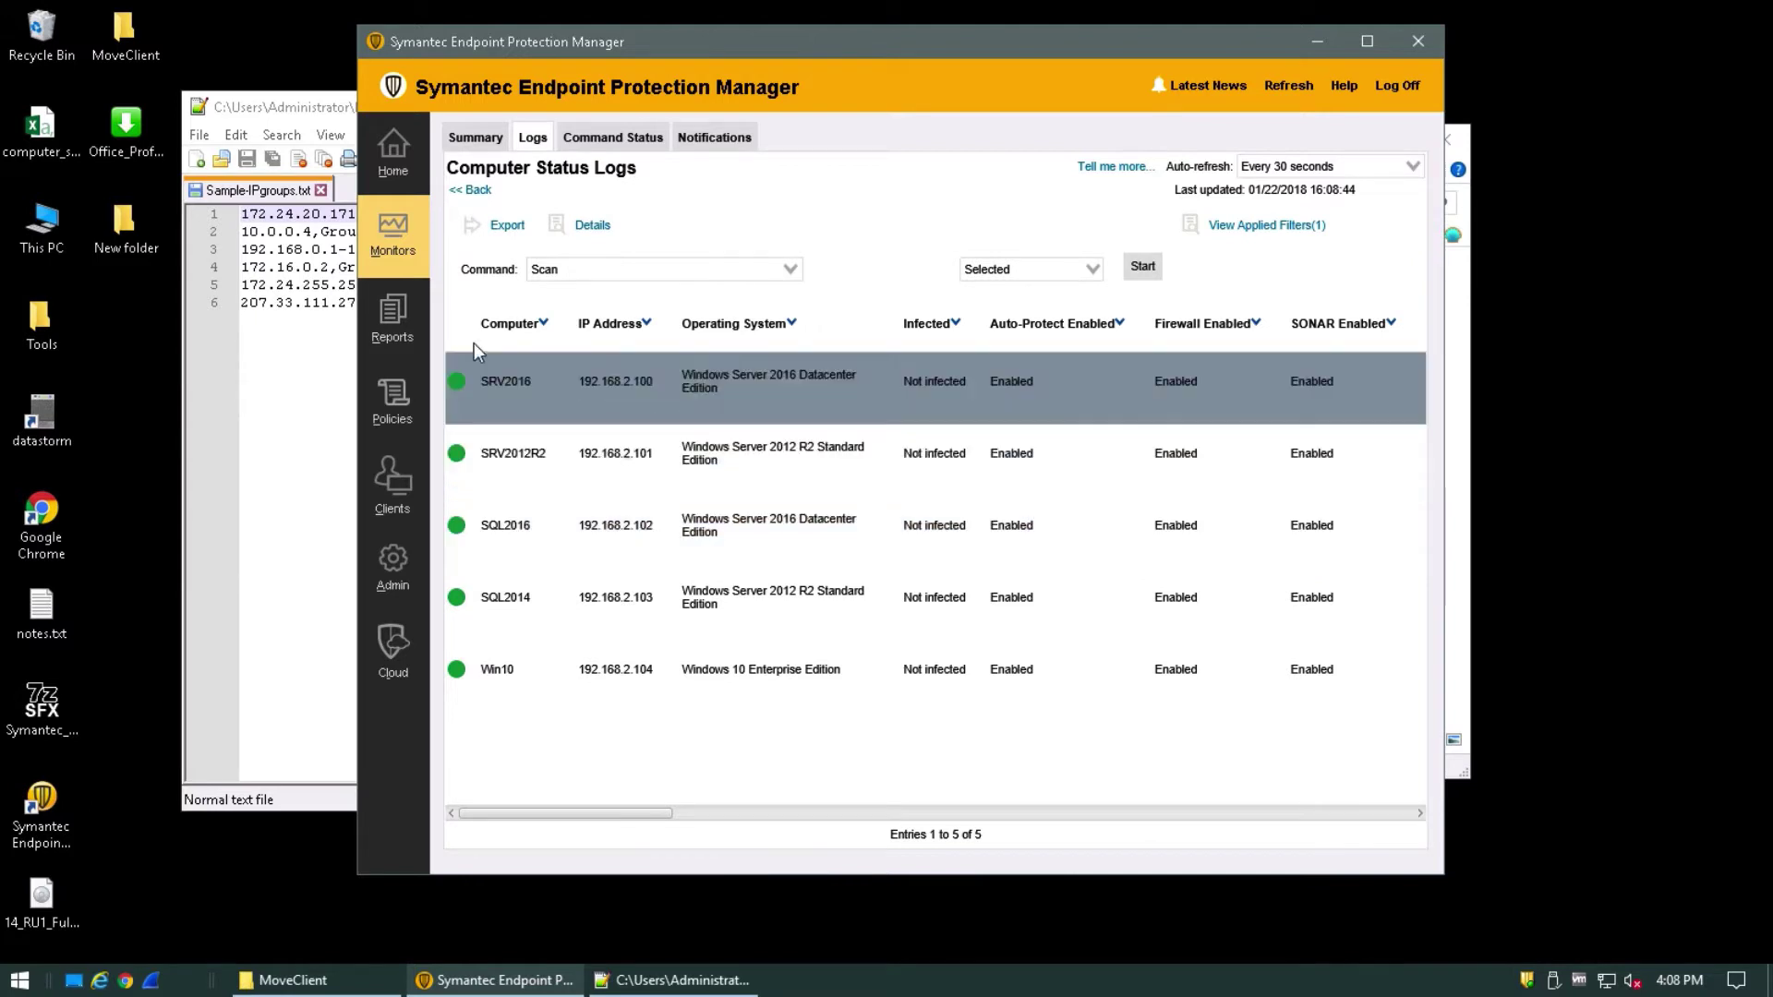
left_click(507, 228)
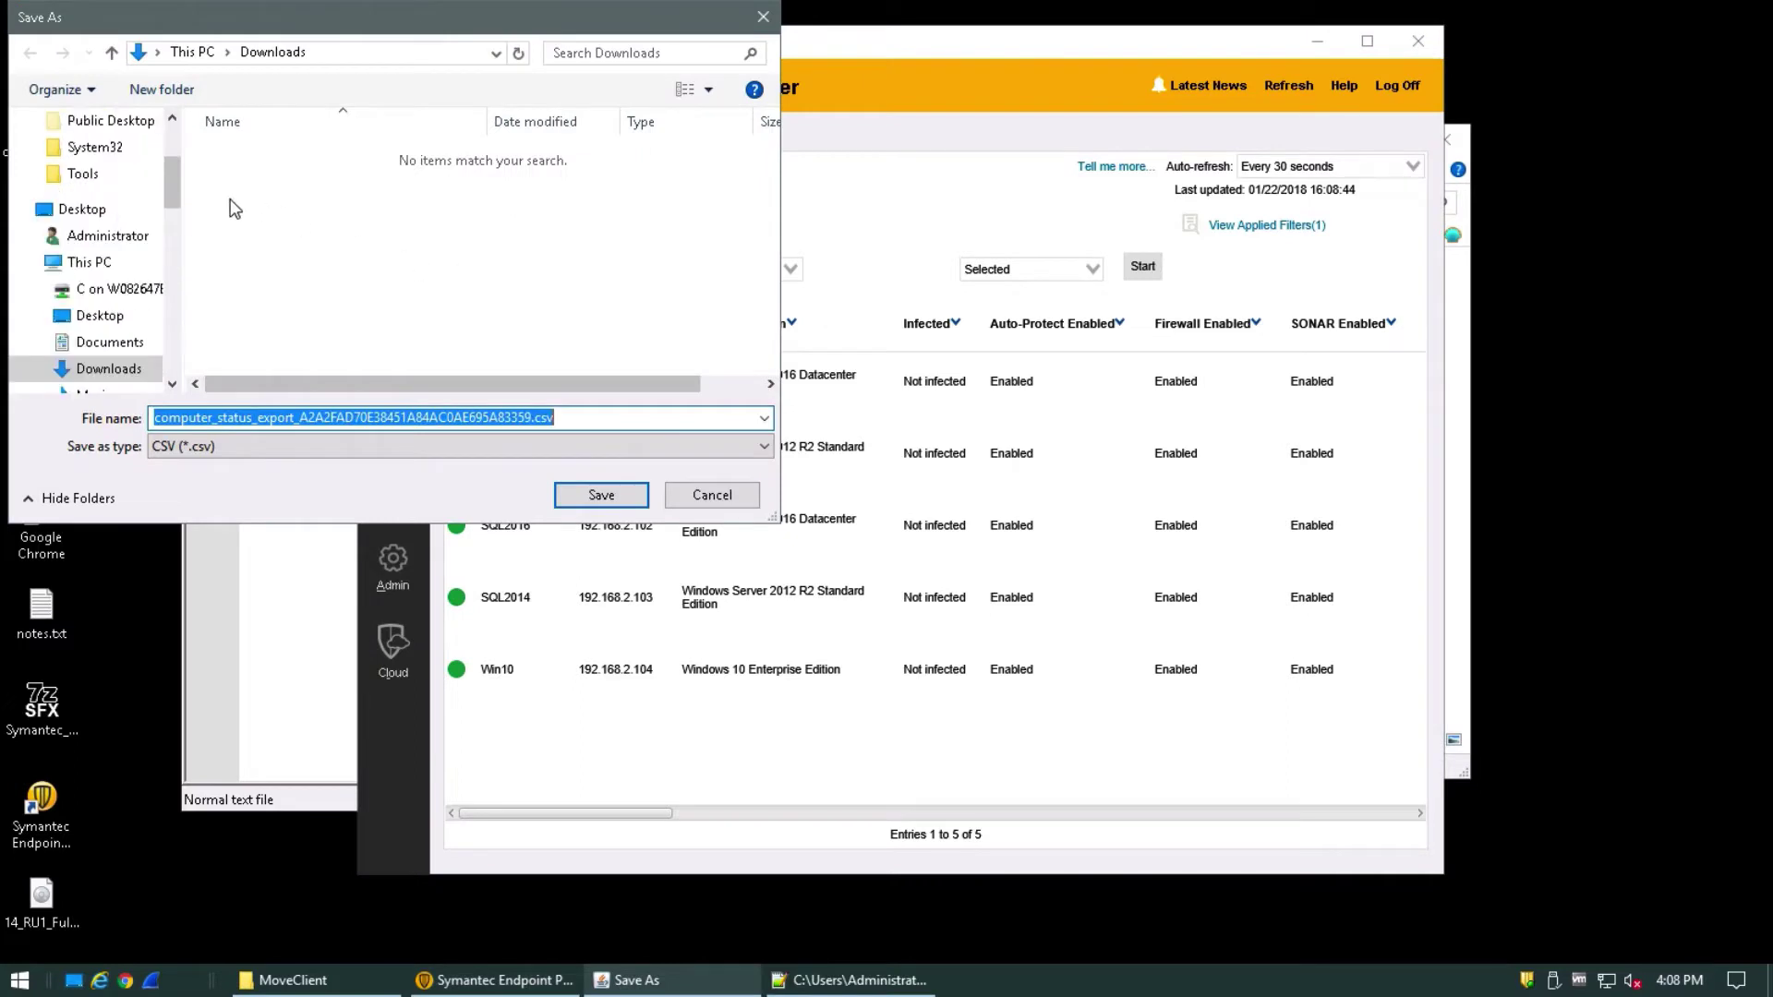
Save the export on the Desktop as computer_status_export.csv without the random suffix, overwriting the old file.
left_click(81, 209)
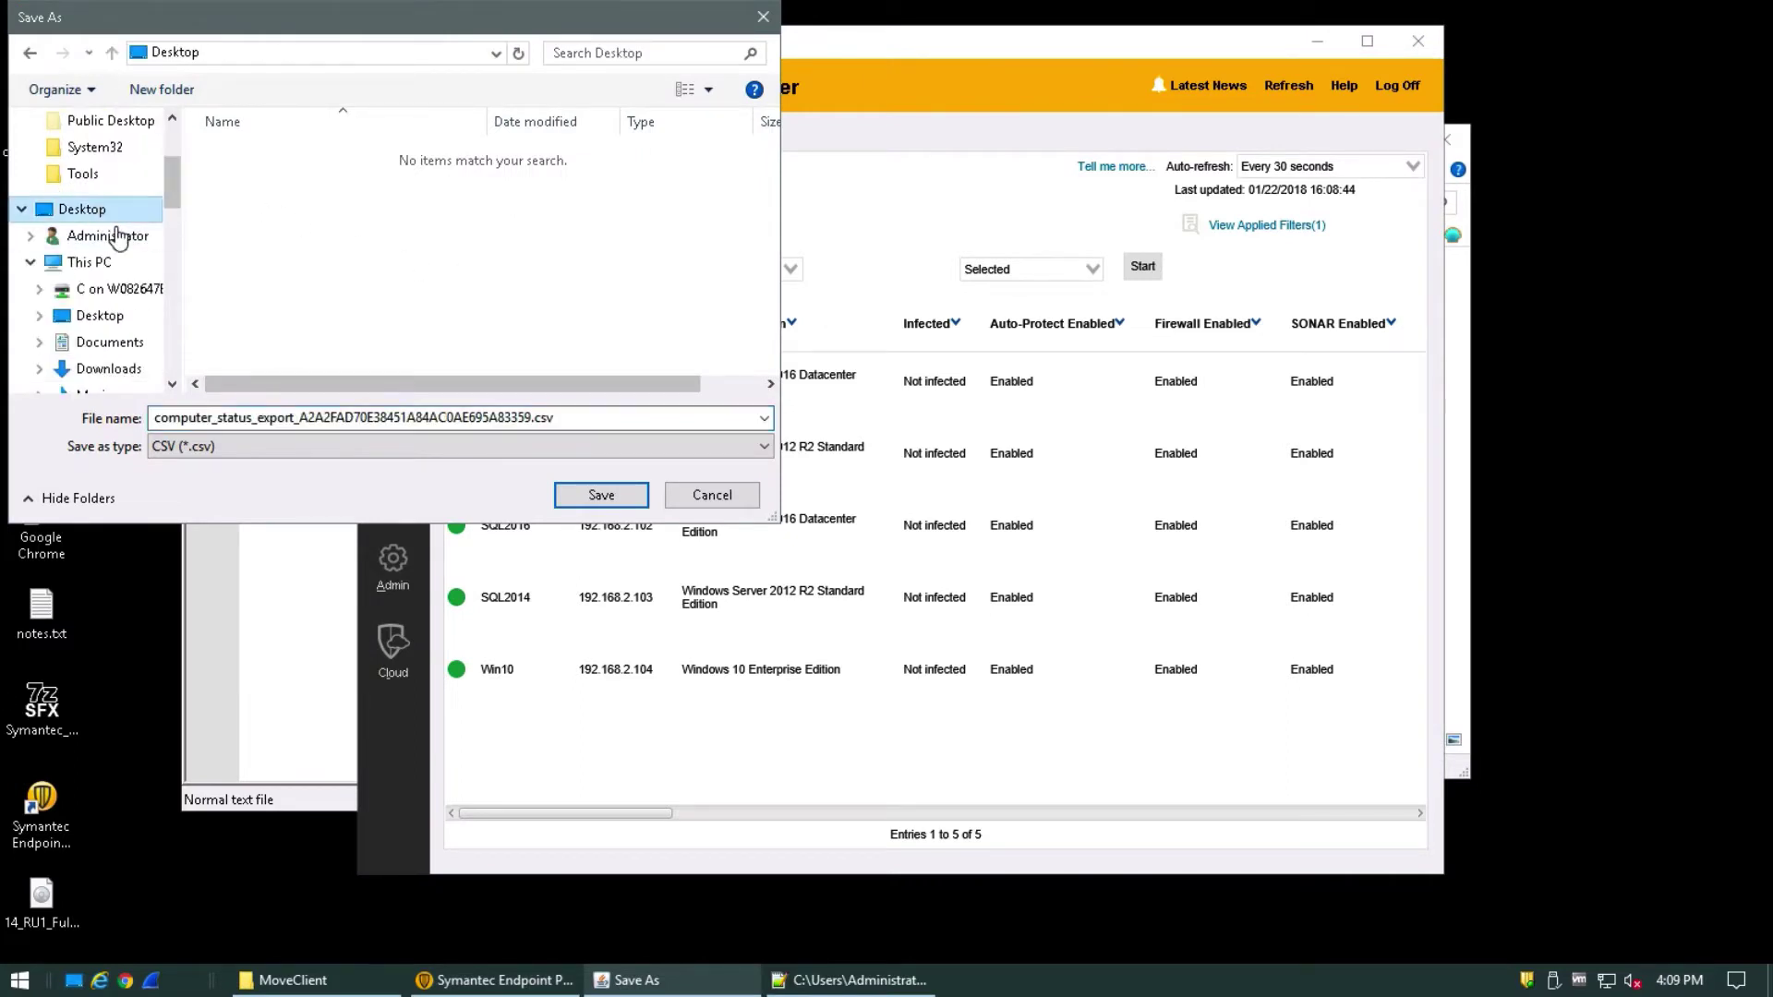
double_click(289, 416)
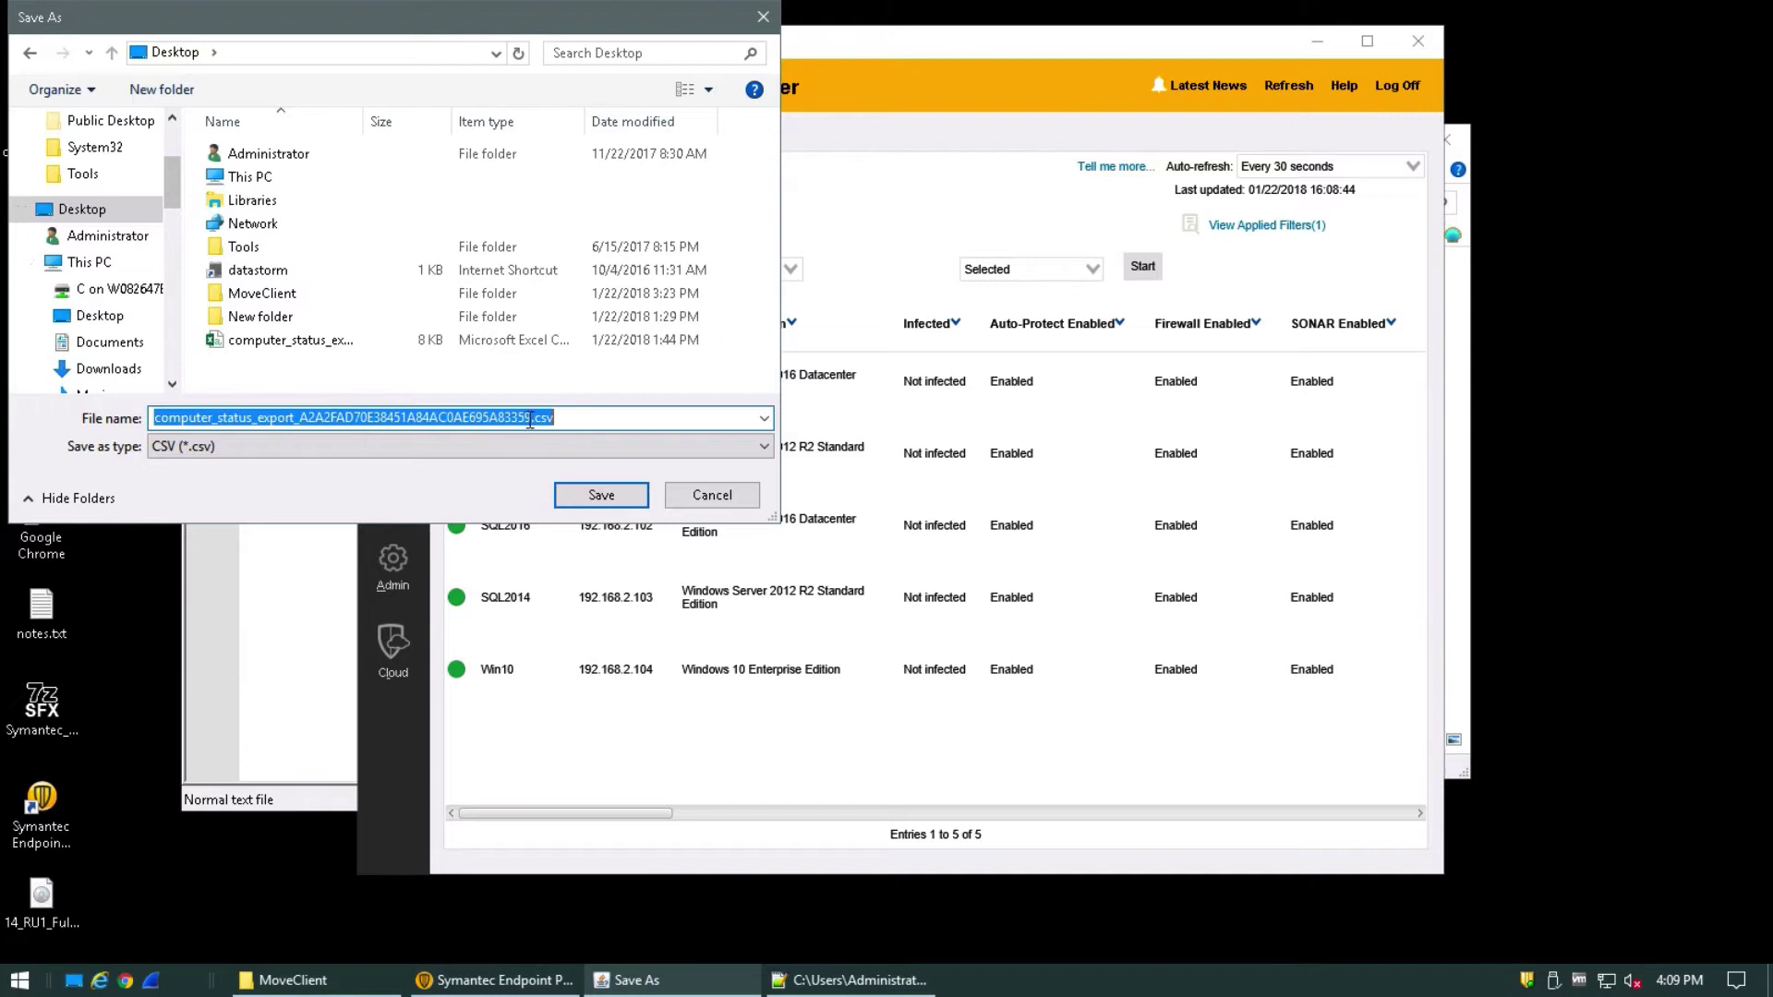
left_click_drag(531, 417, 296, 418)
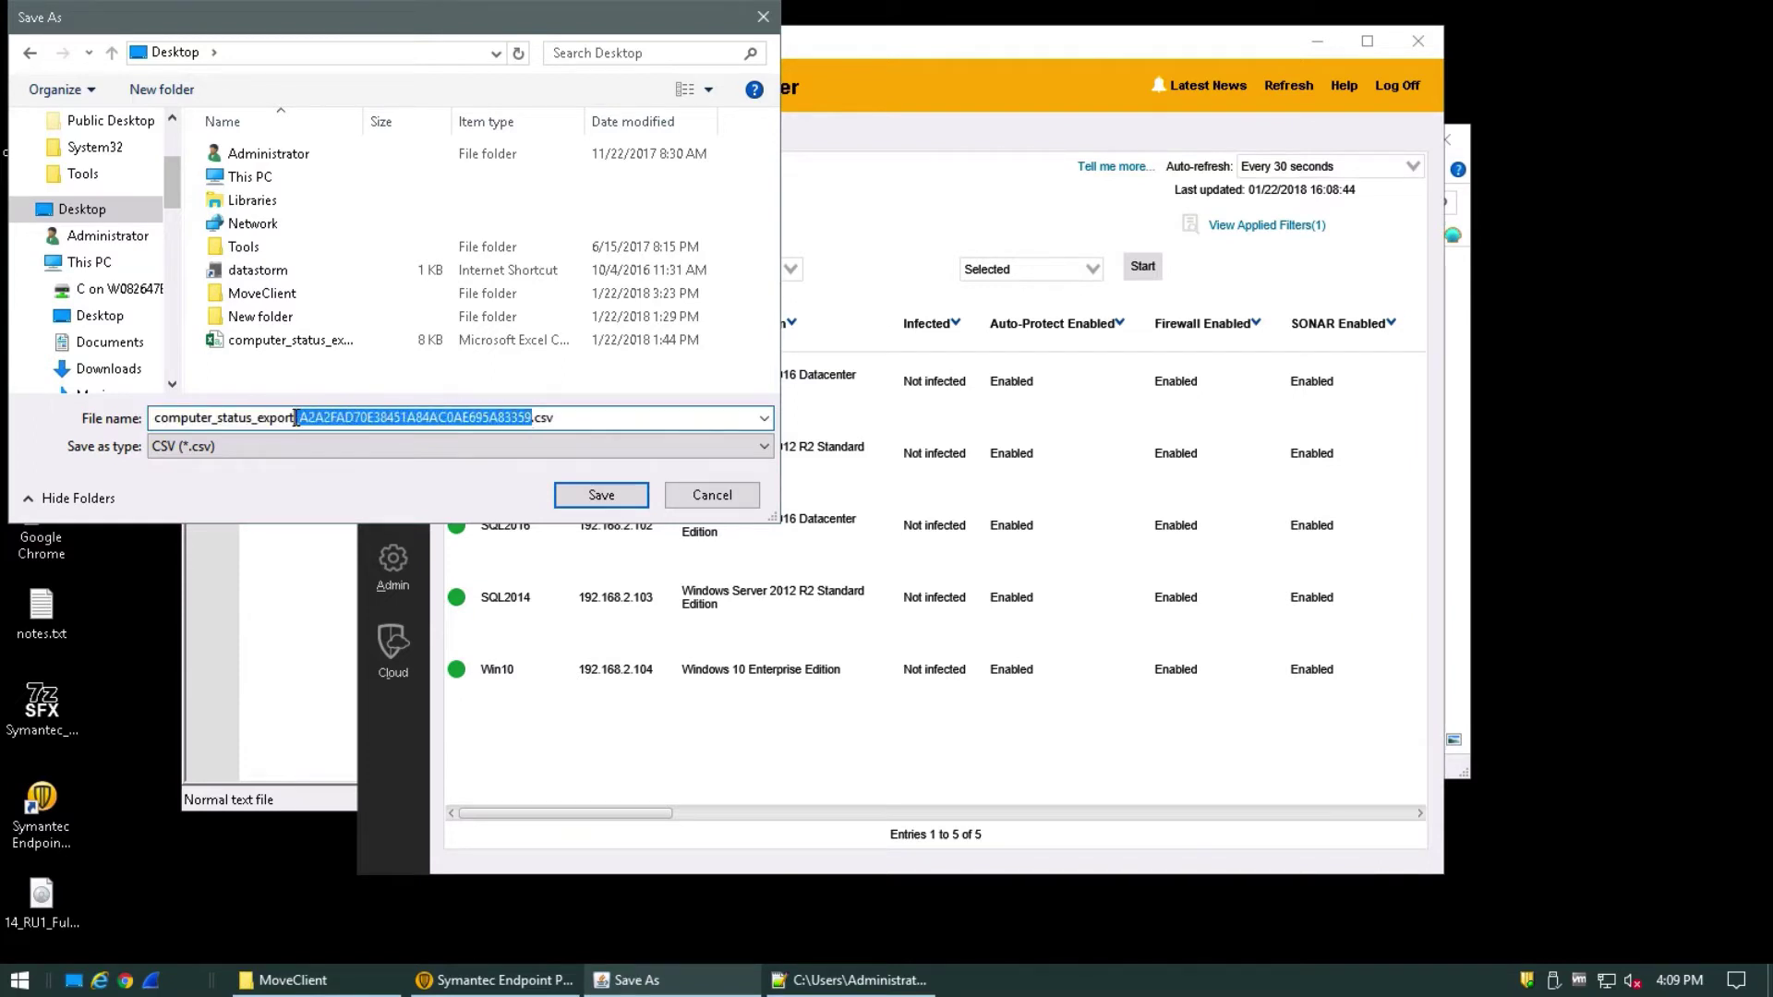
key("BackSpace")
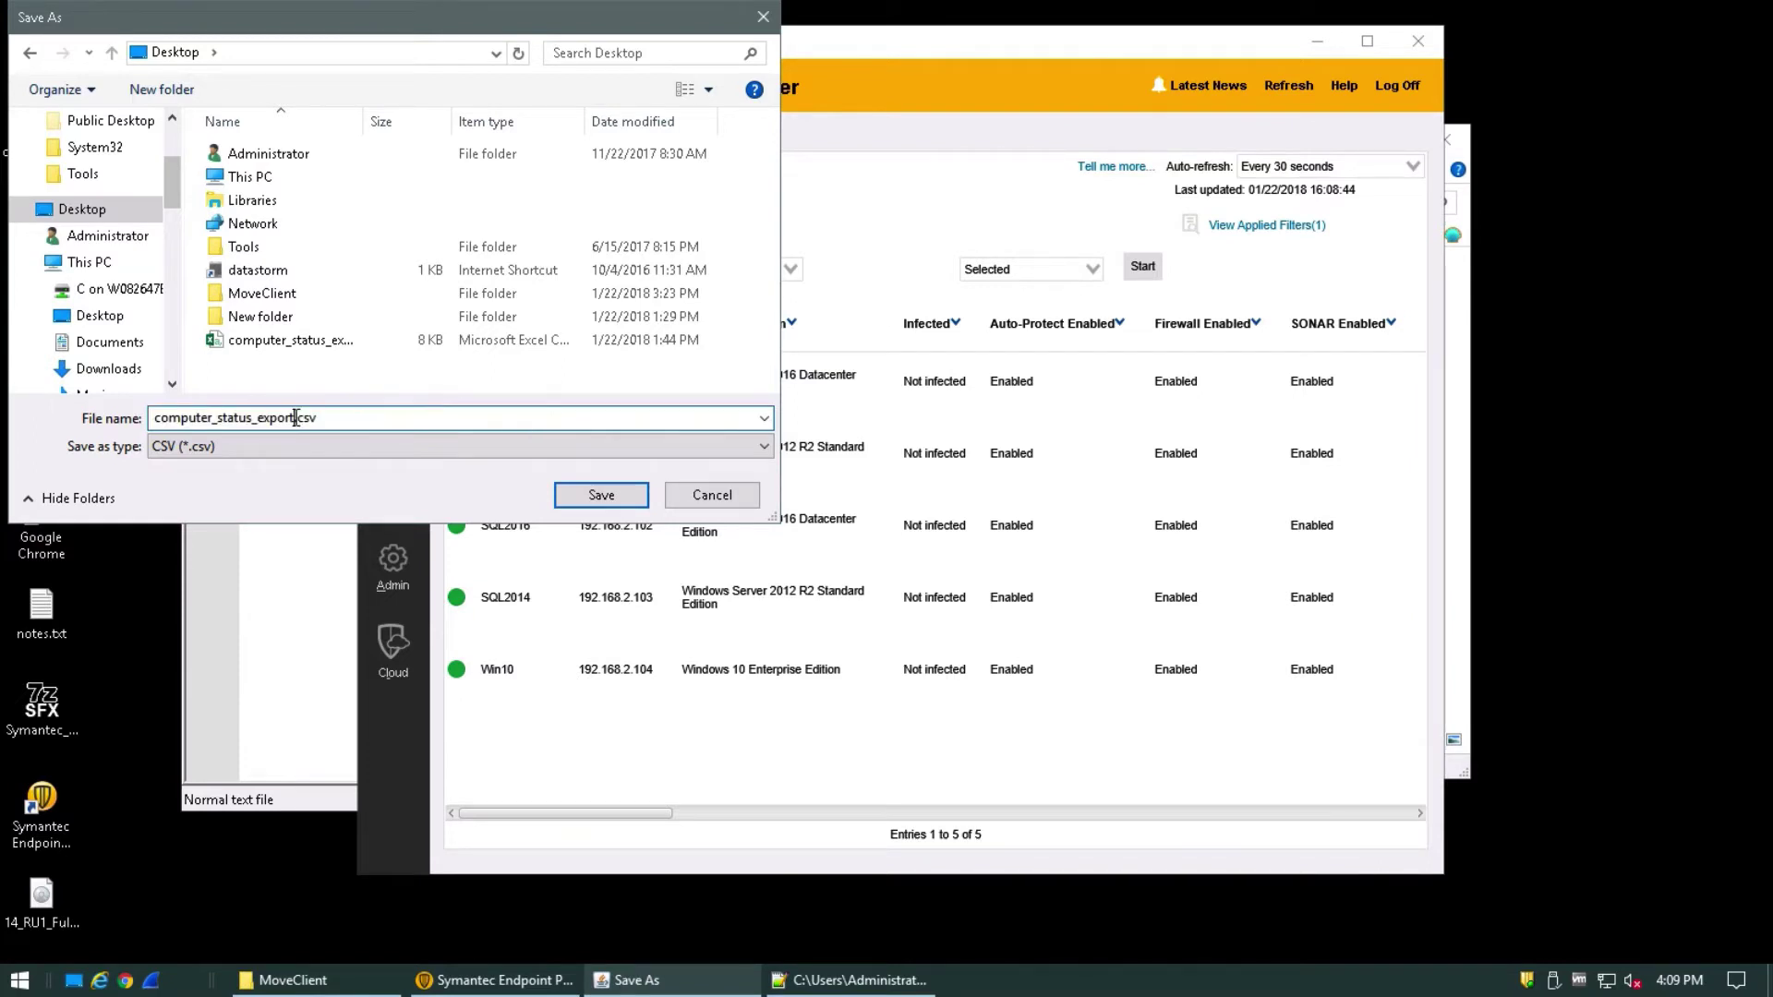
left_click(601, 496)
left_click(943, 500)
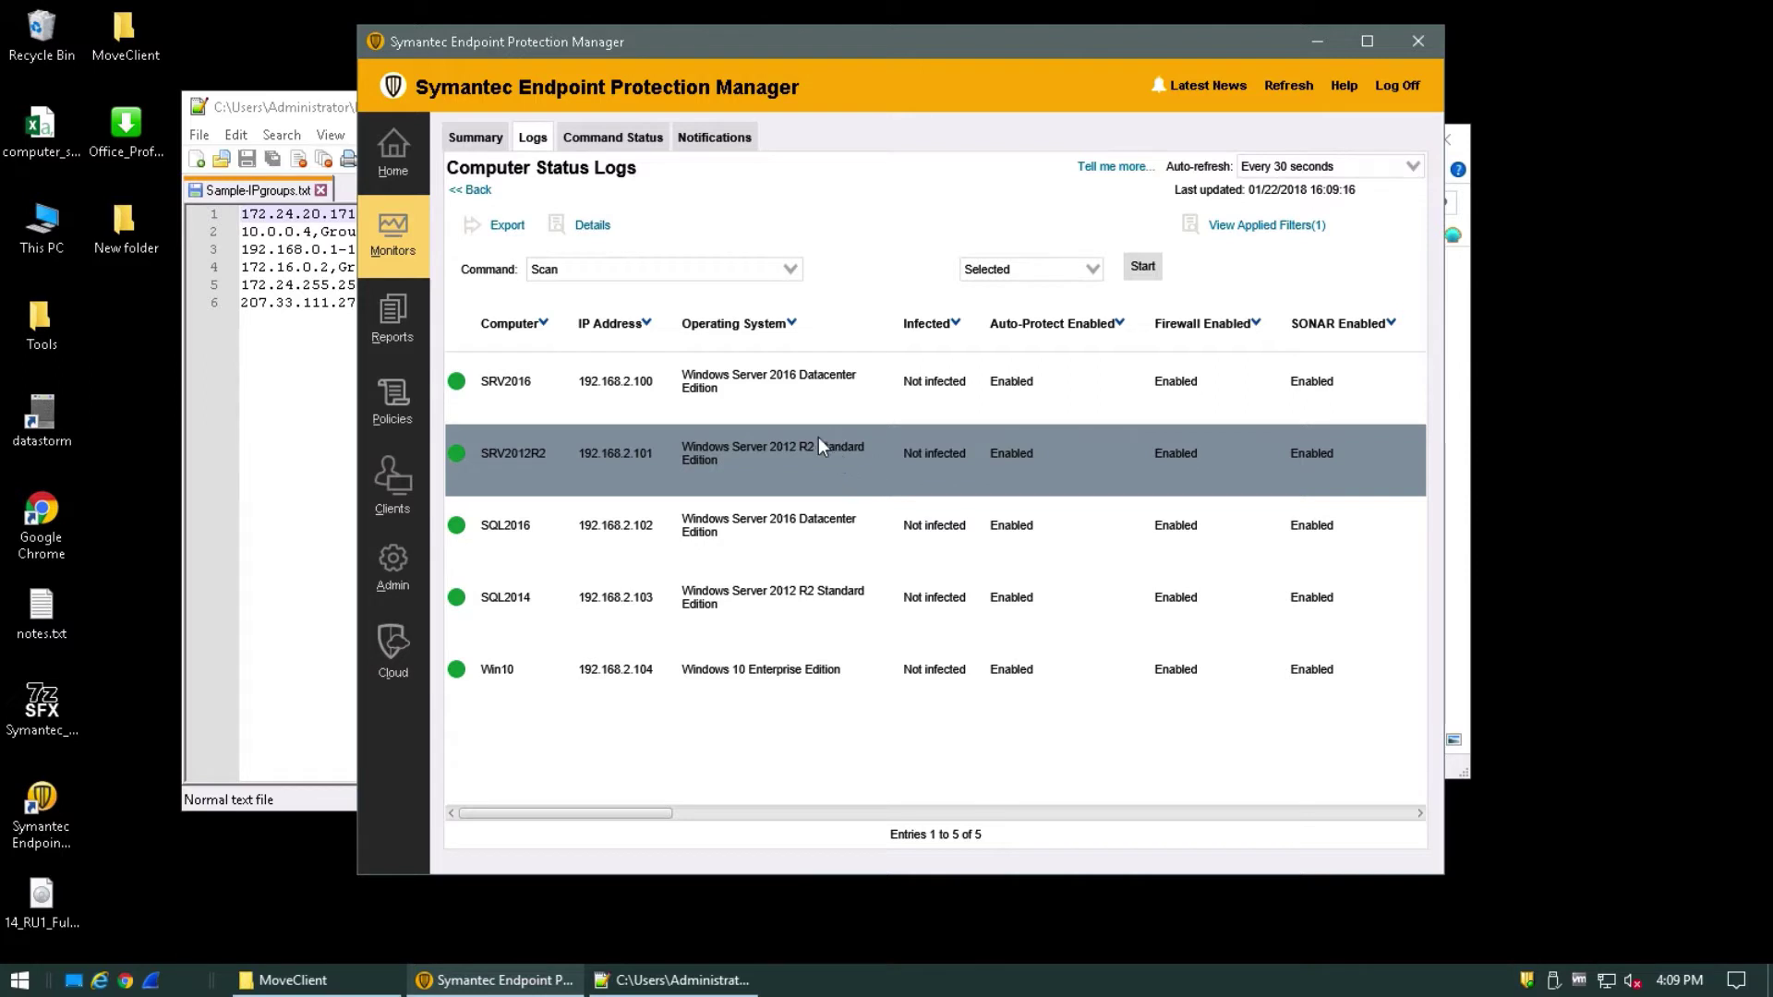
left_click(46, 127)
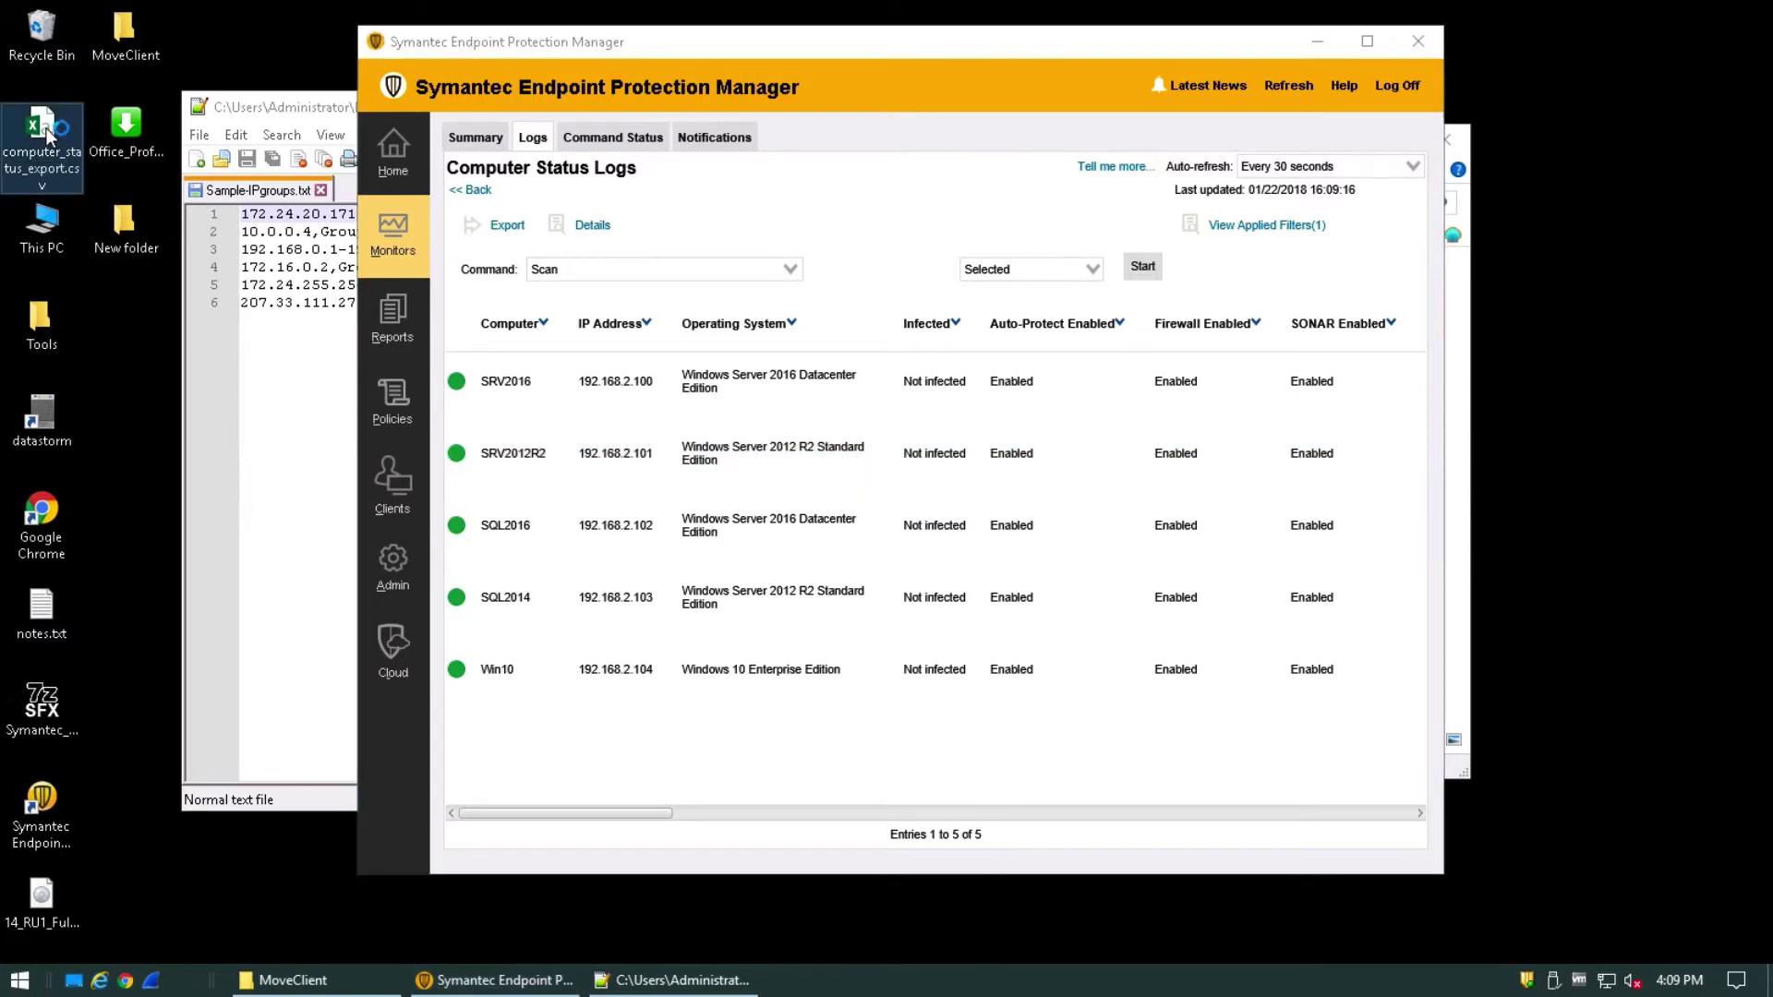
Open computer_status_export.csv in Excel and widen column BN (IP Address1) to show full addresses.
double_click(46, 128)
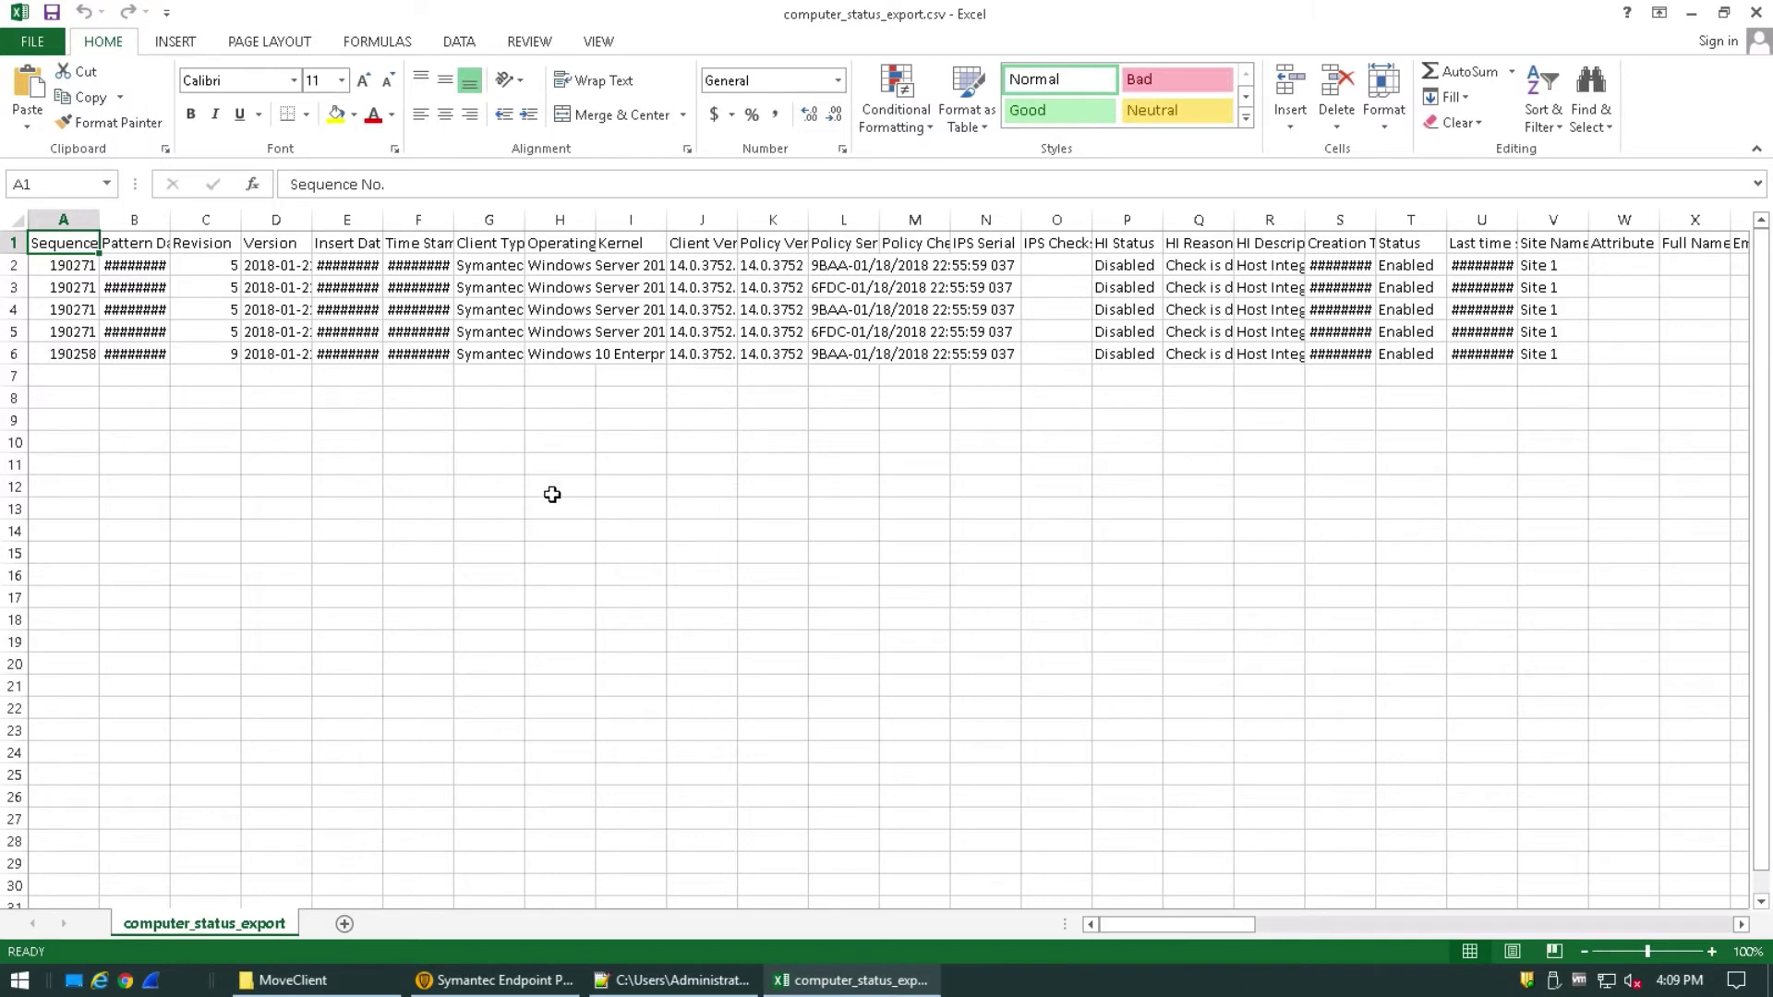
left_click_drag(1162, 923, 1370, 922)
left_click(1742, 925)
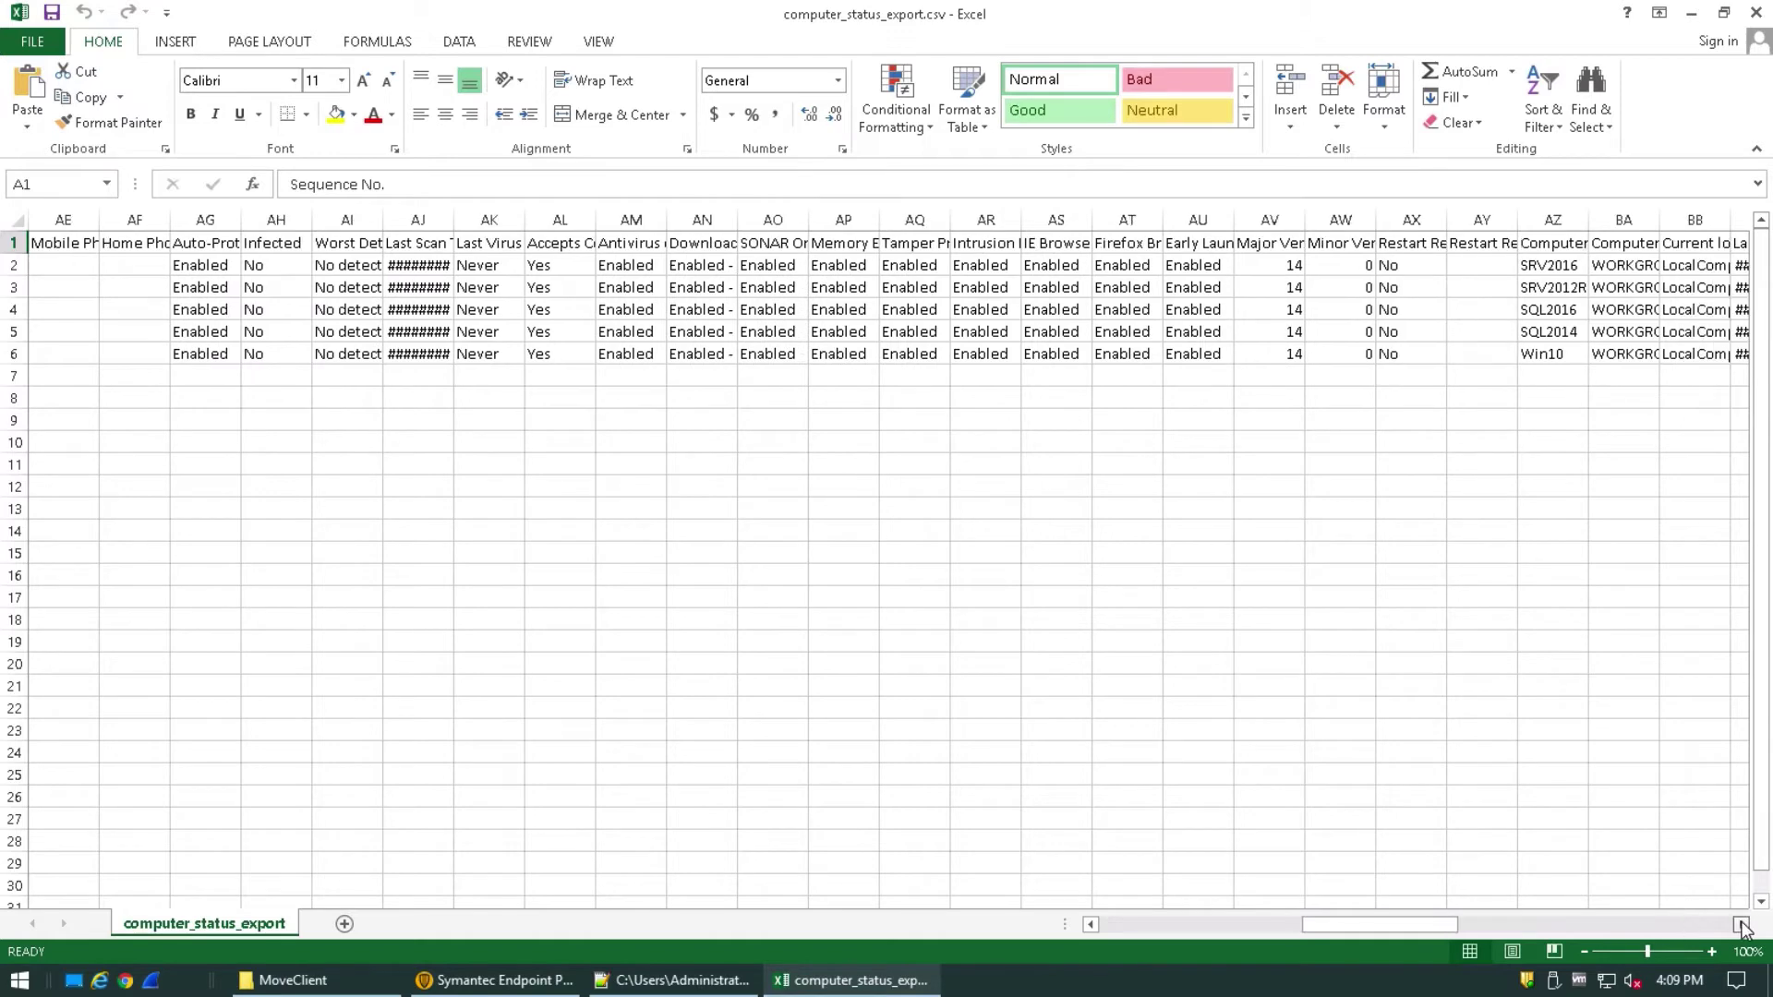
left_click_drag(1742, 925, 1741, 926)
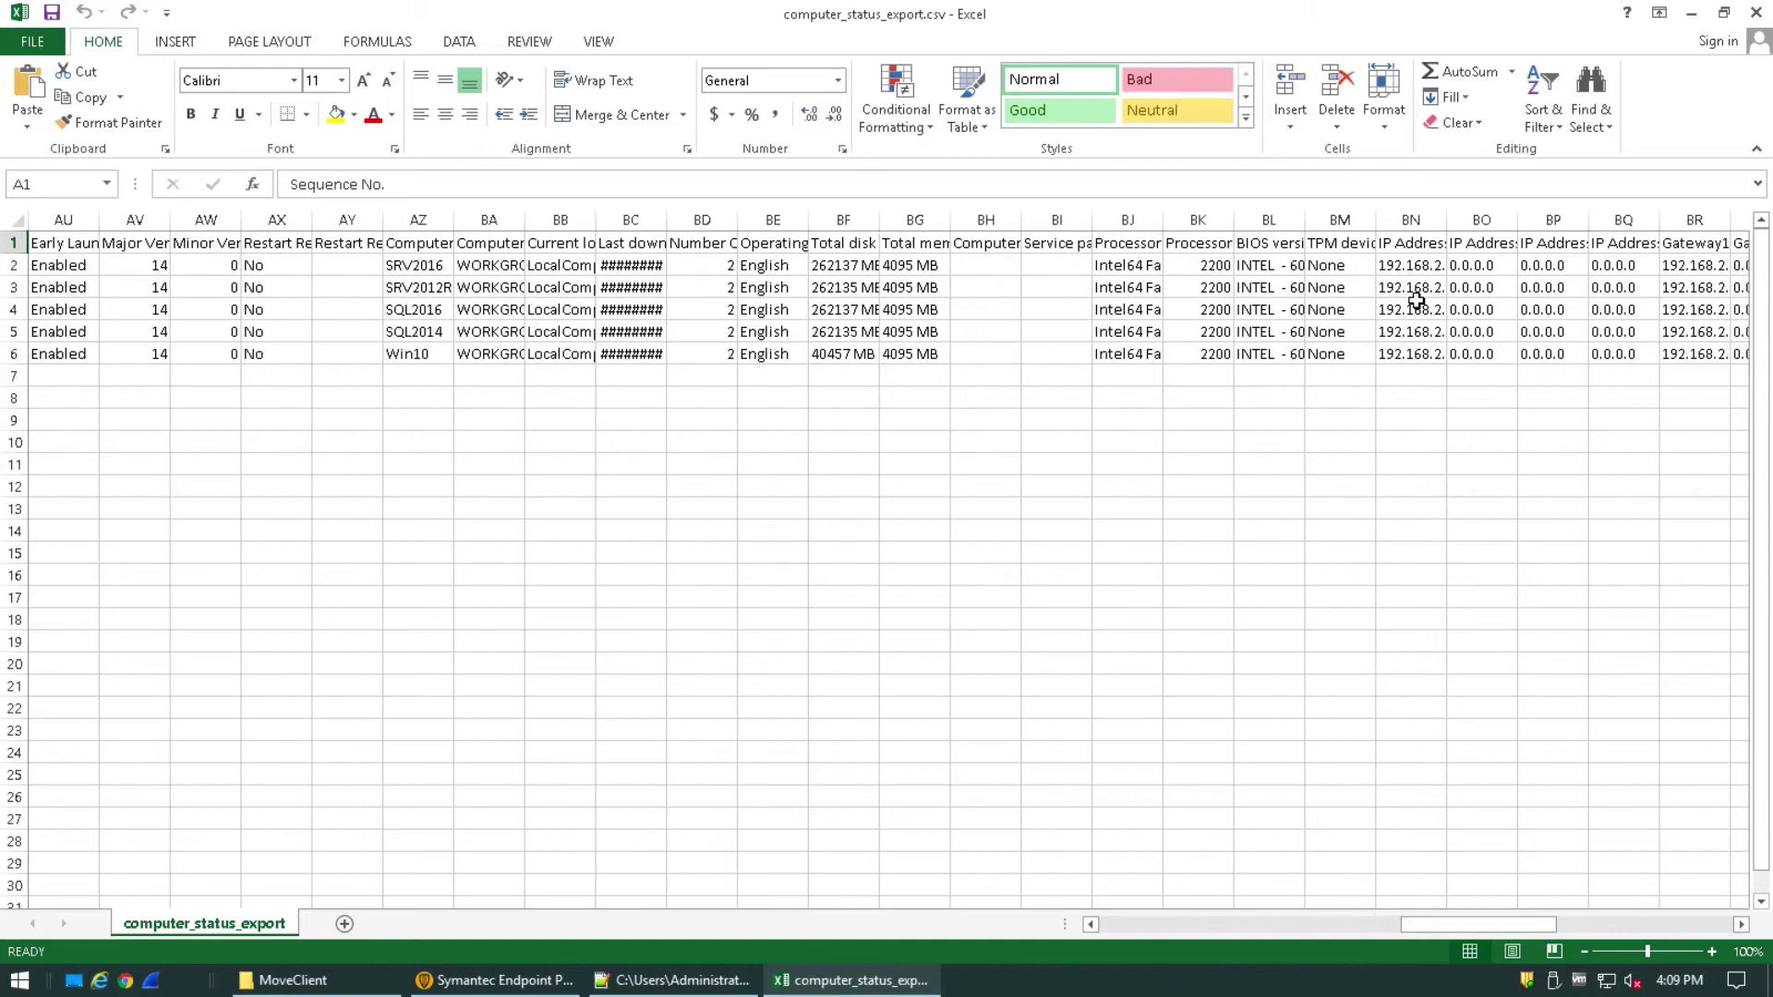
left_click(1411, 220)
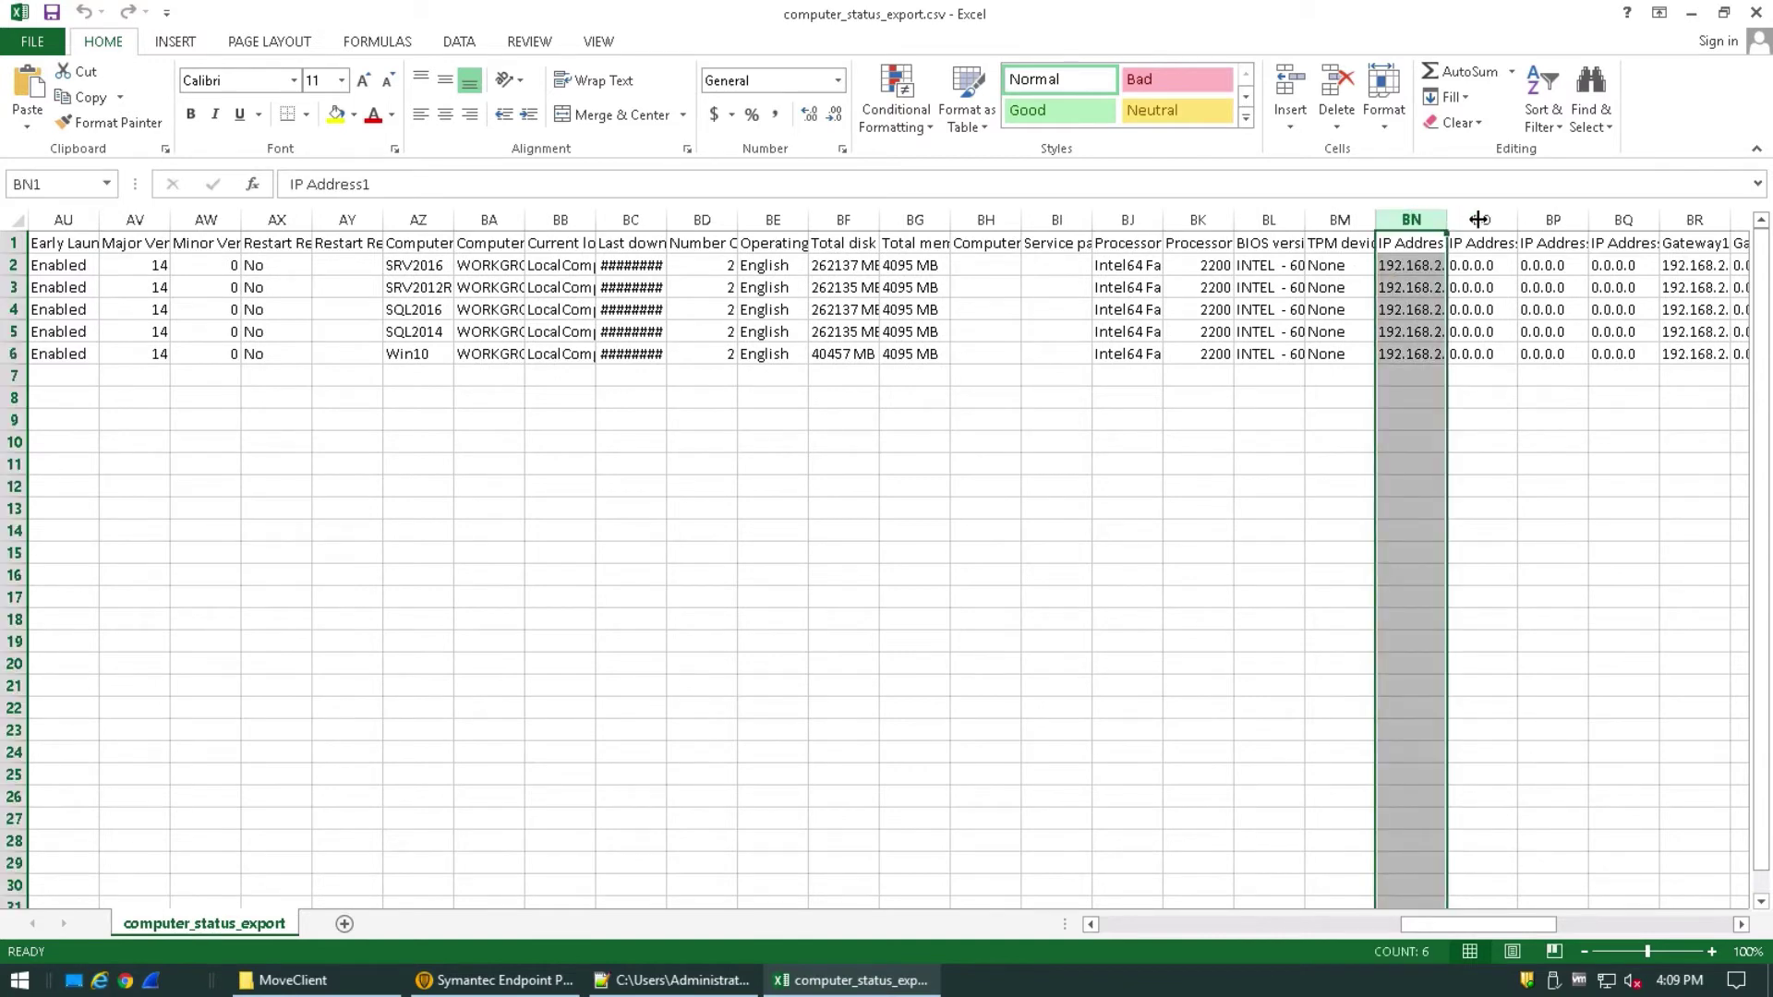
left_click_drag(1447, 219, 1499, 222)
left_click(1338, 220)
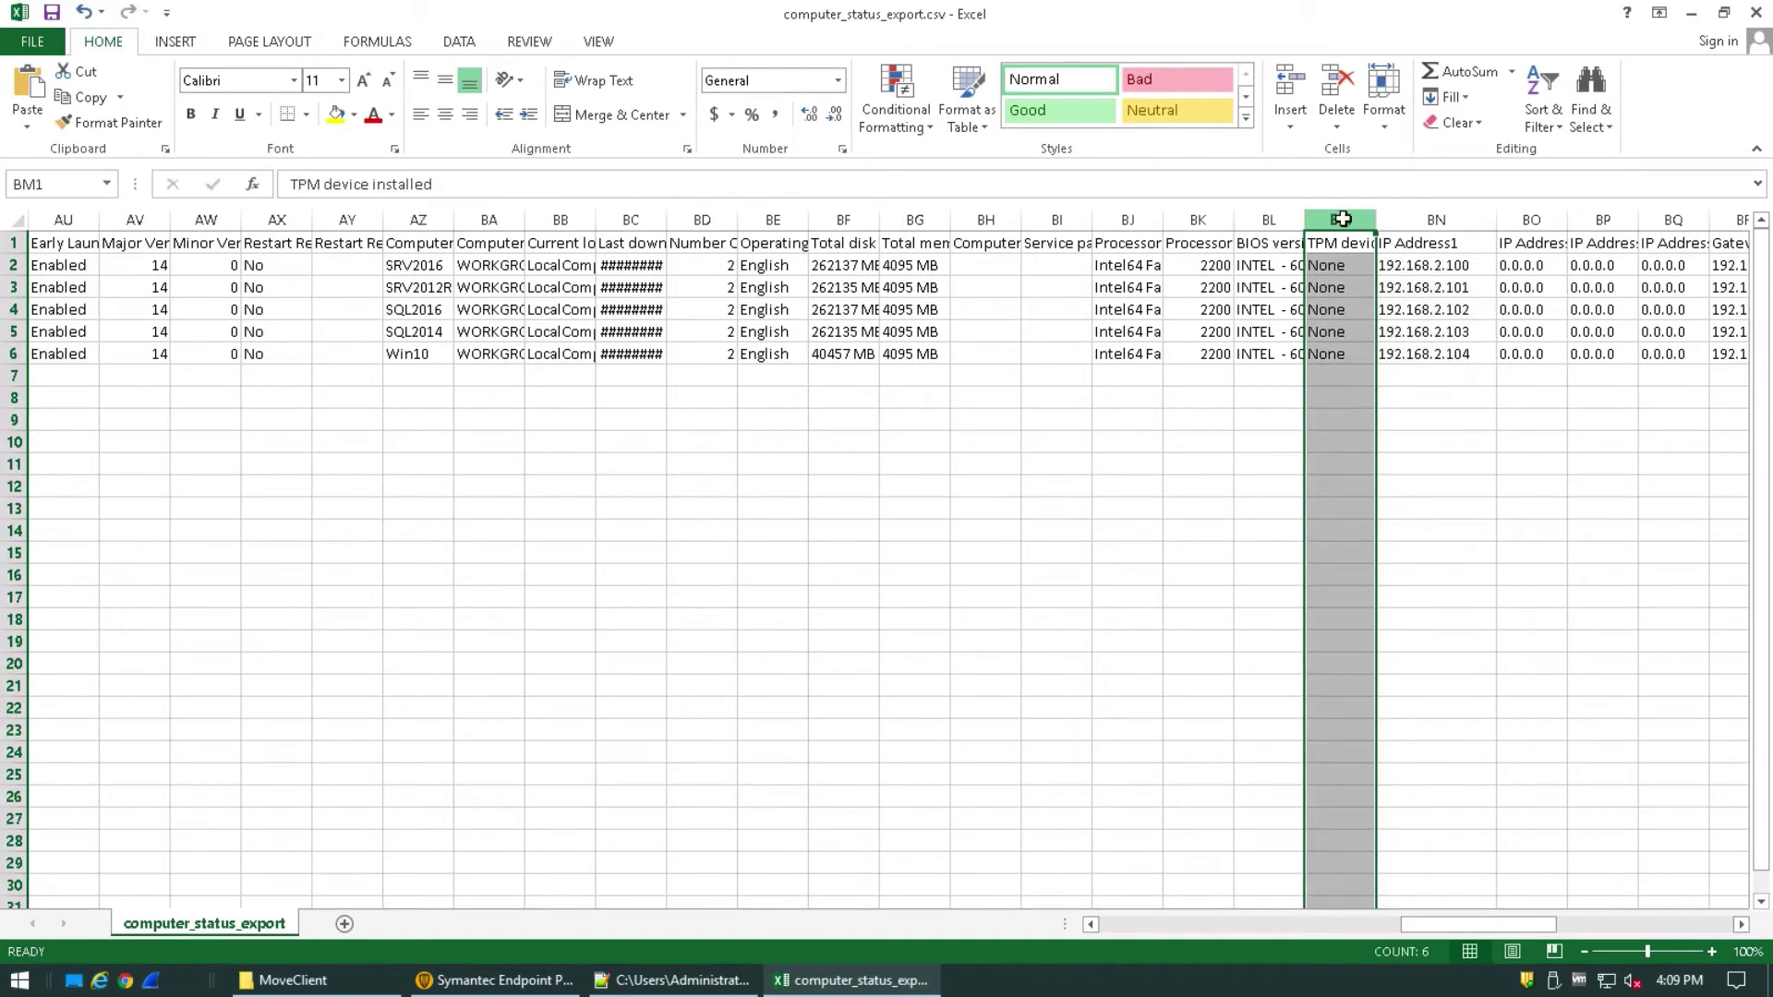
left_click_drag(1477, 923, 1112, 918)
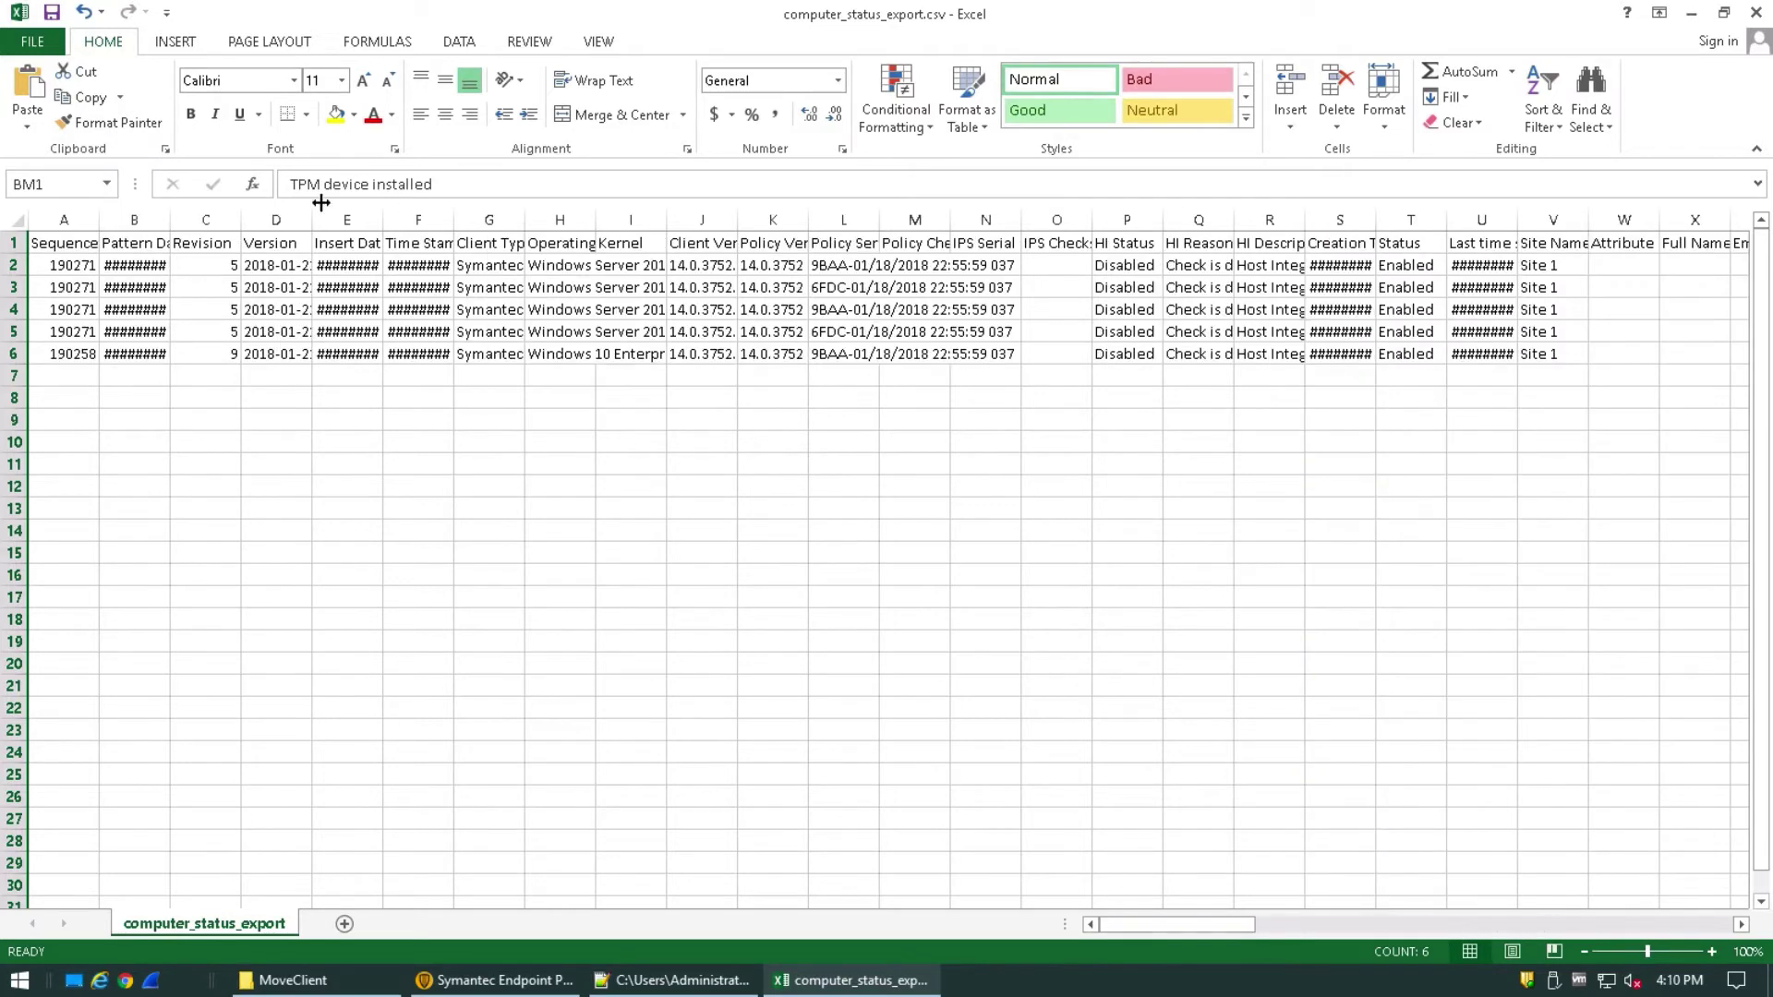
Delete columns A through BM so IP Address1 becomes the first column.
left_click(68, 222, "shift")
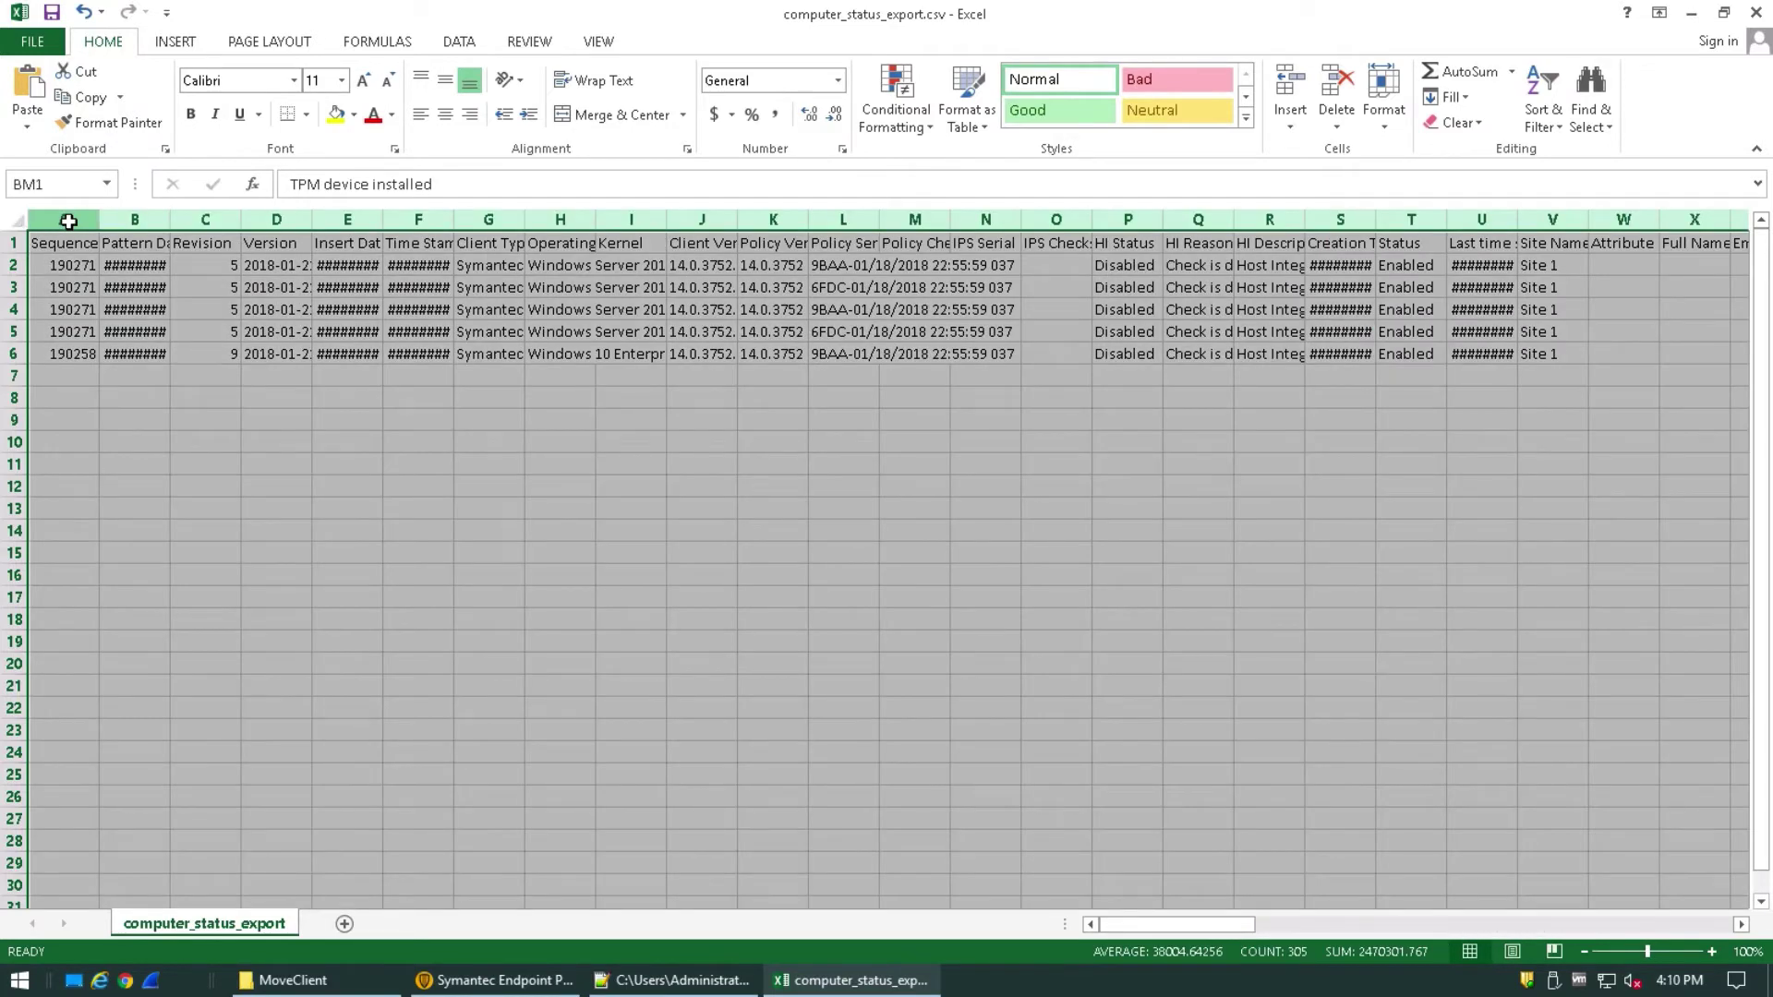
key("ctrl+BackSpace")
right_click(68, 219)
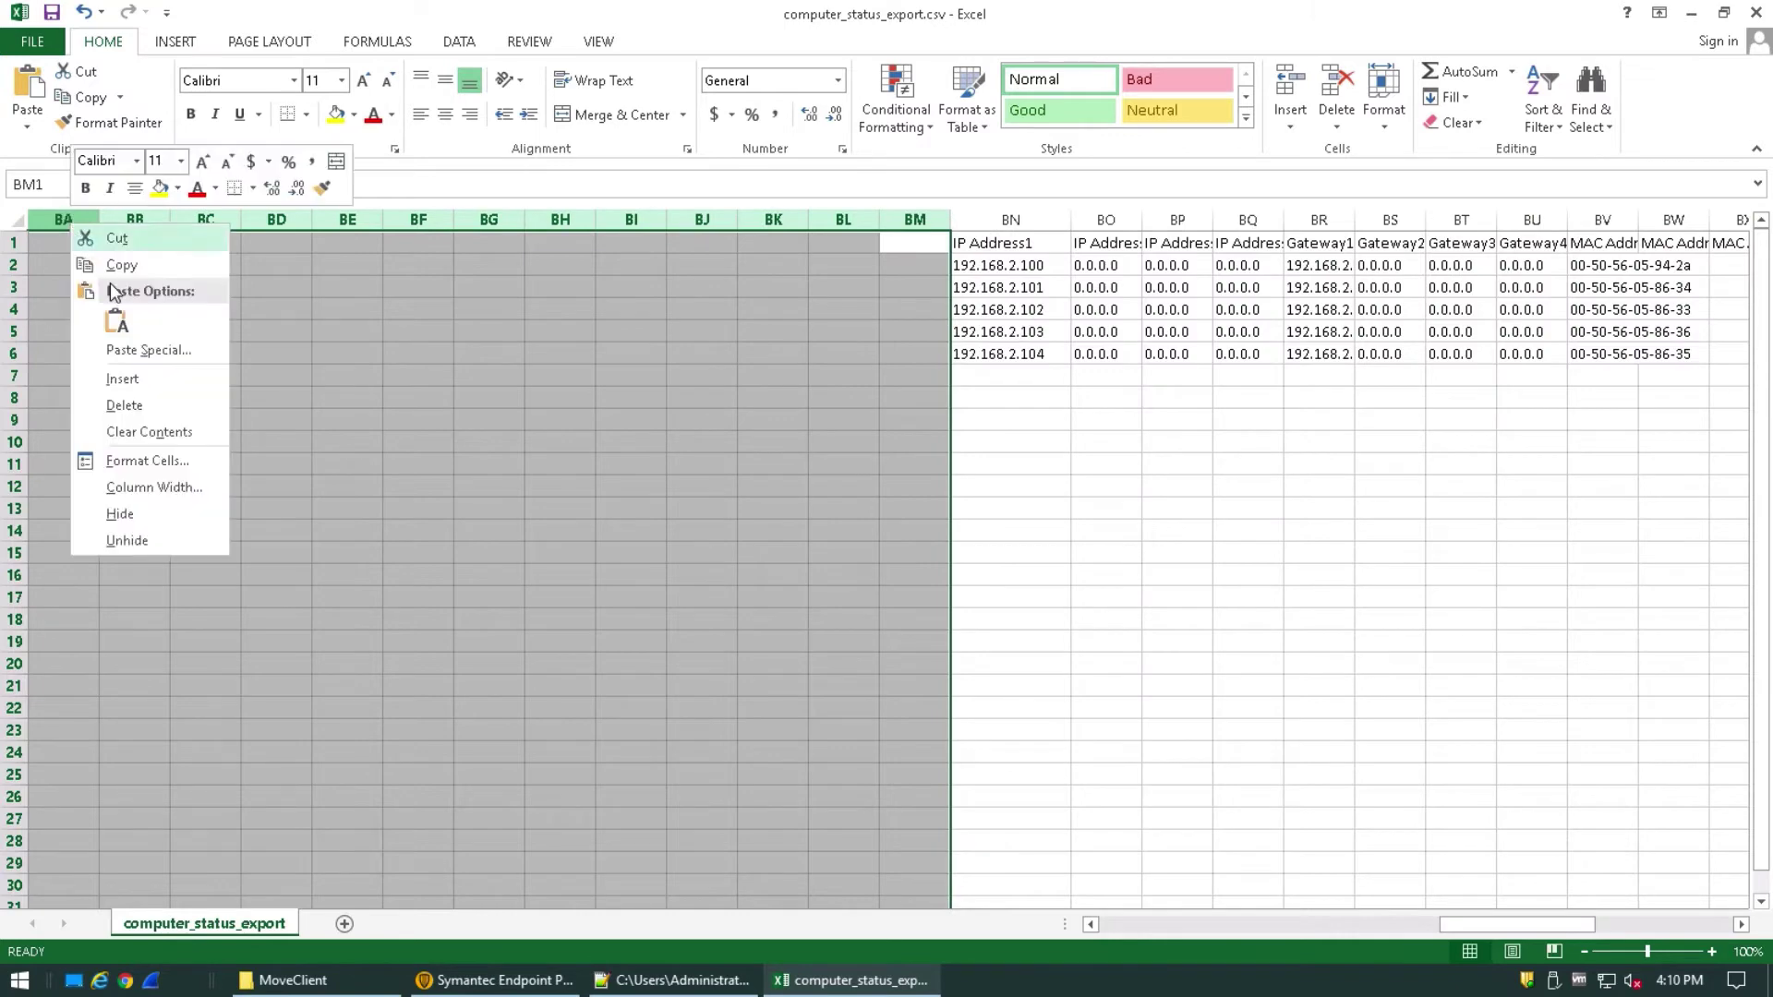
left_click(136, 403)
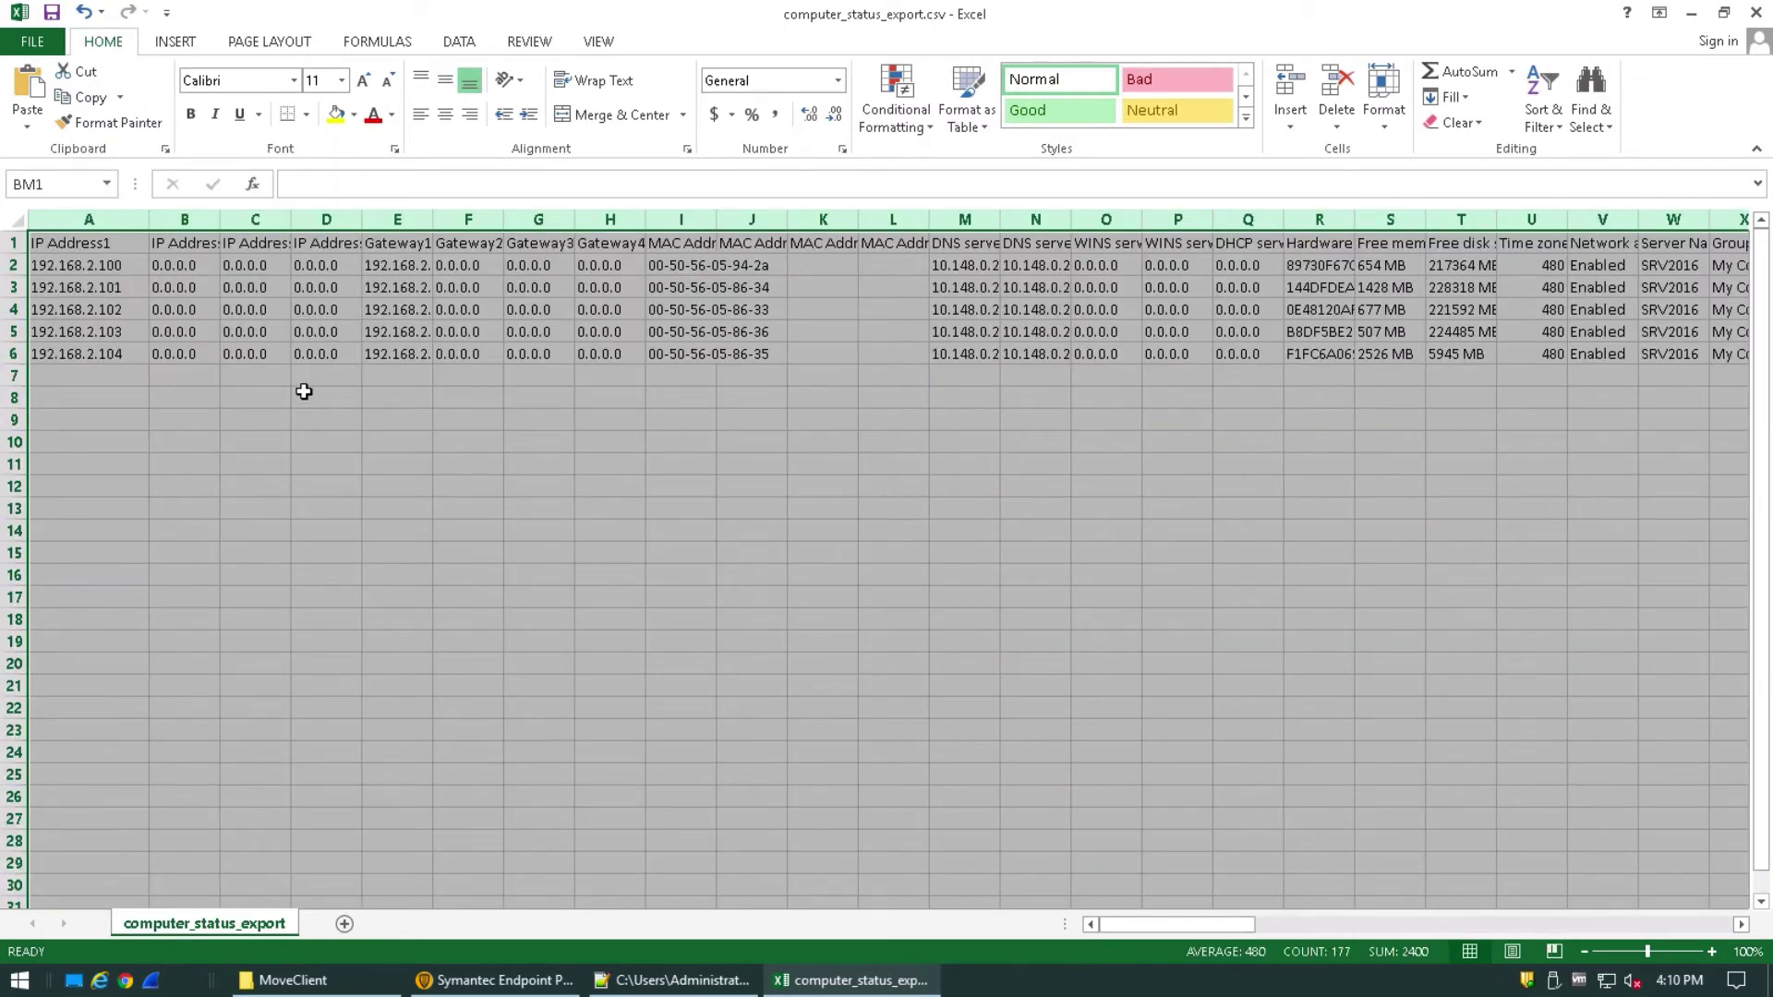
Autofit the Group Name column so its contents are readable.
left_click(189, 218)
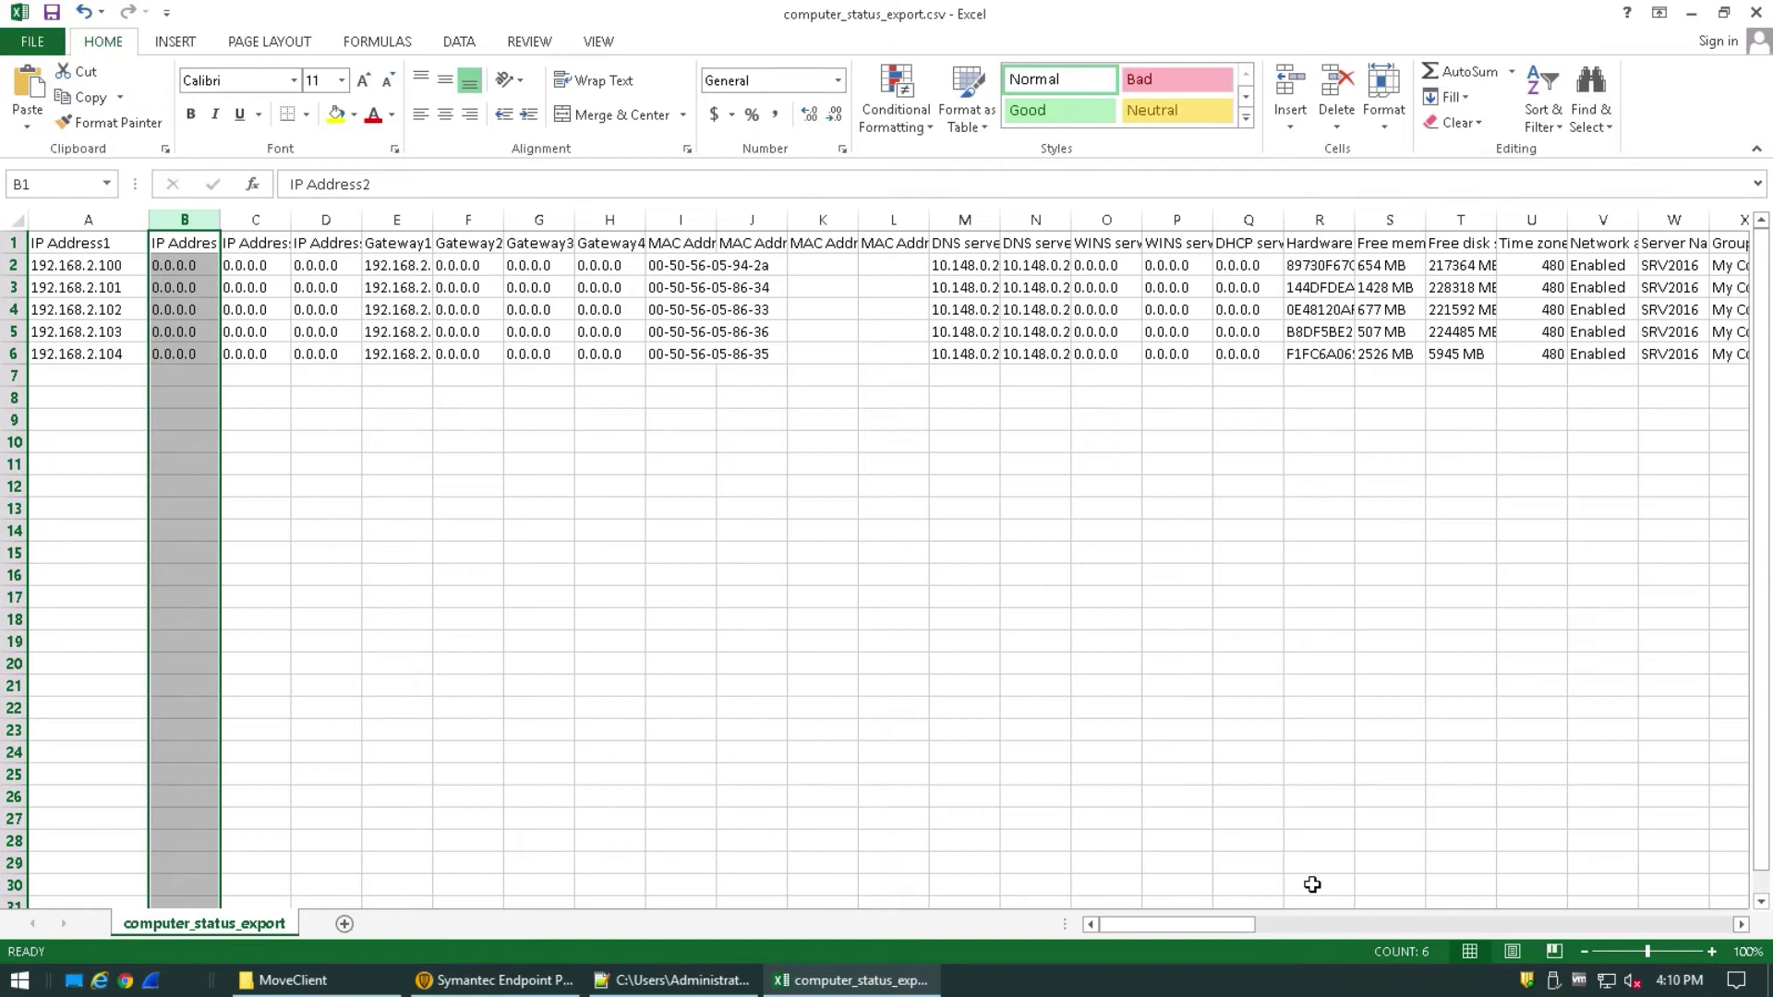
left_click_drag(1189, 921, 1416, 912)
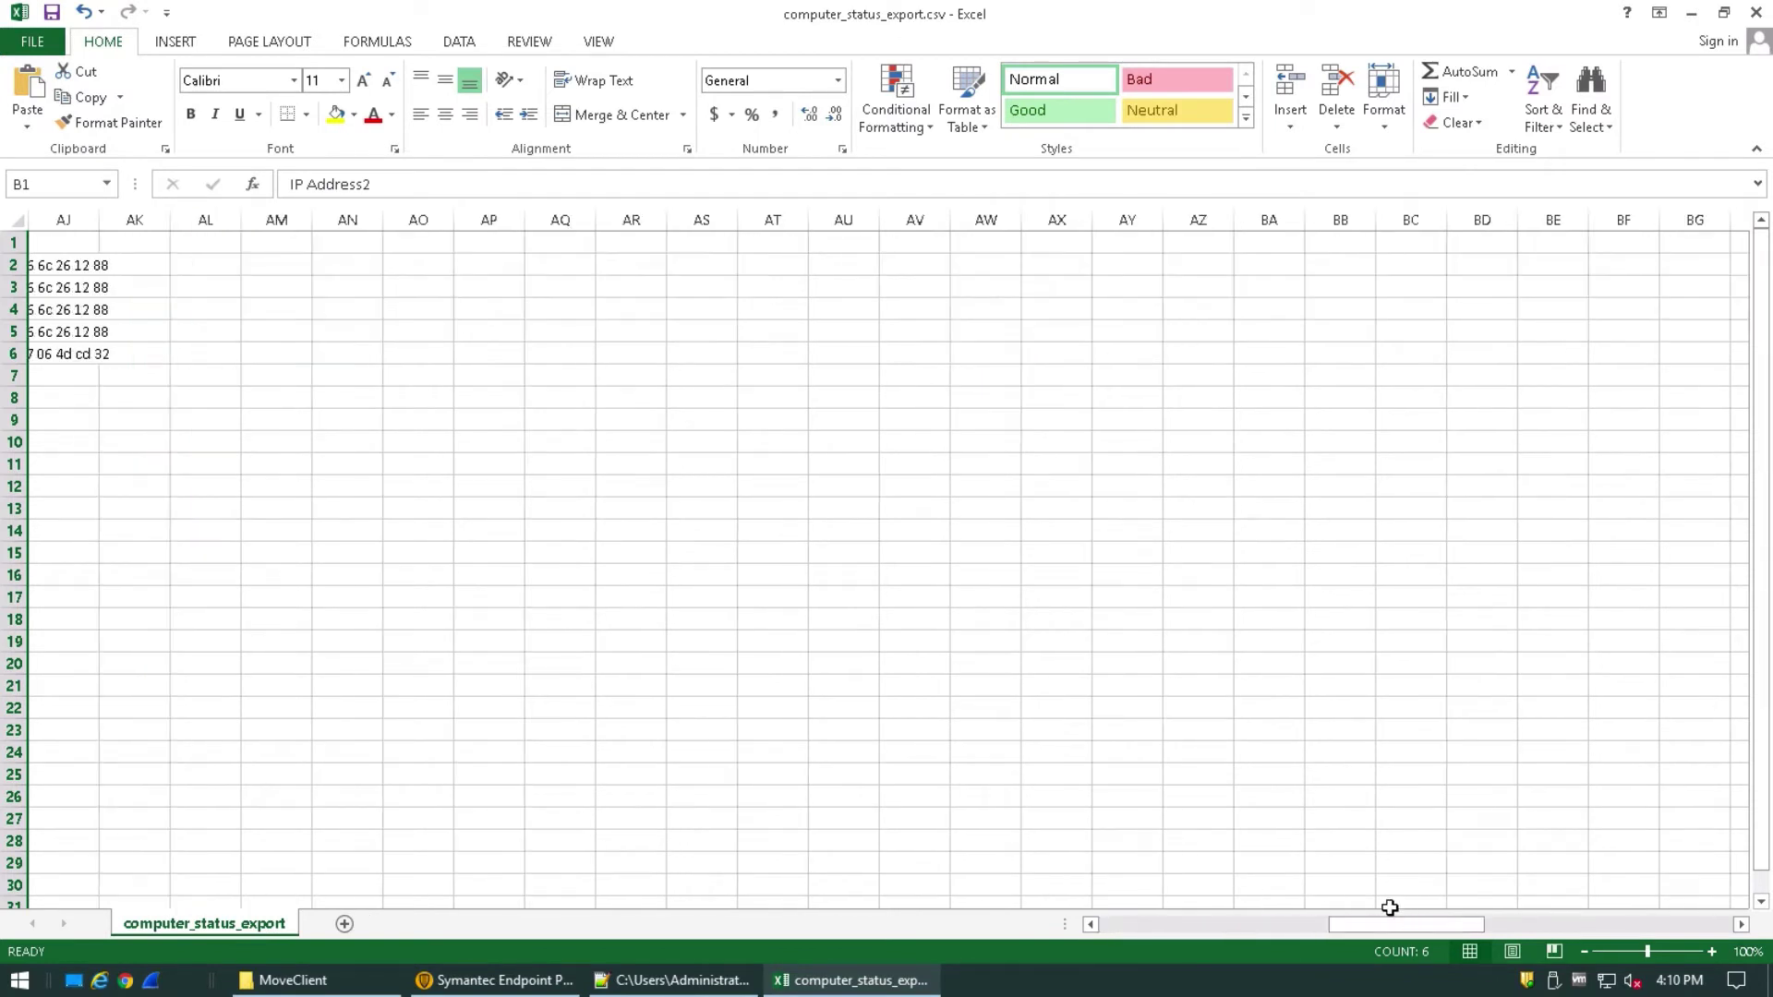
left_click(1092, 918)
left_click(1092, 918)
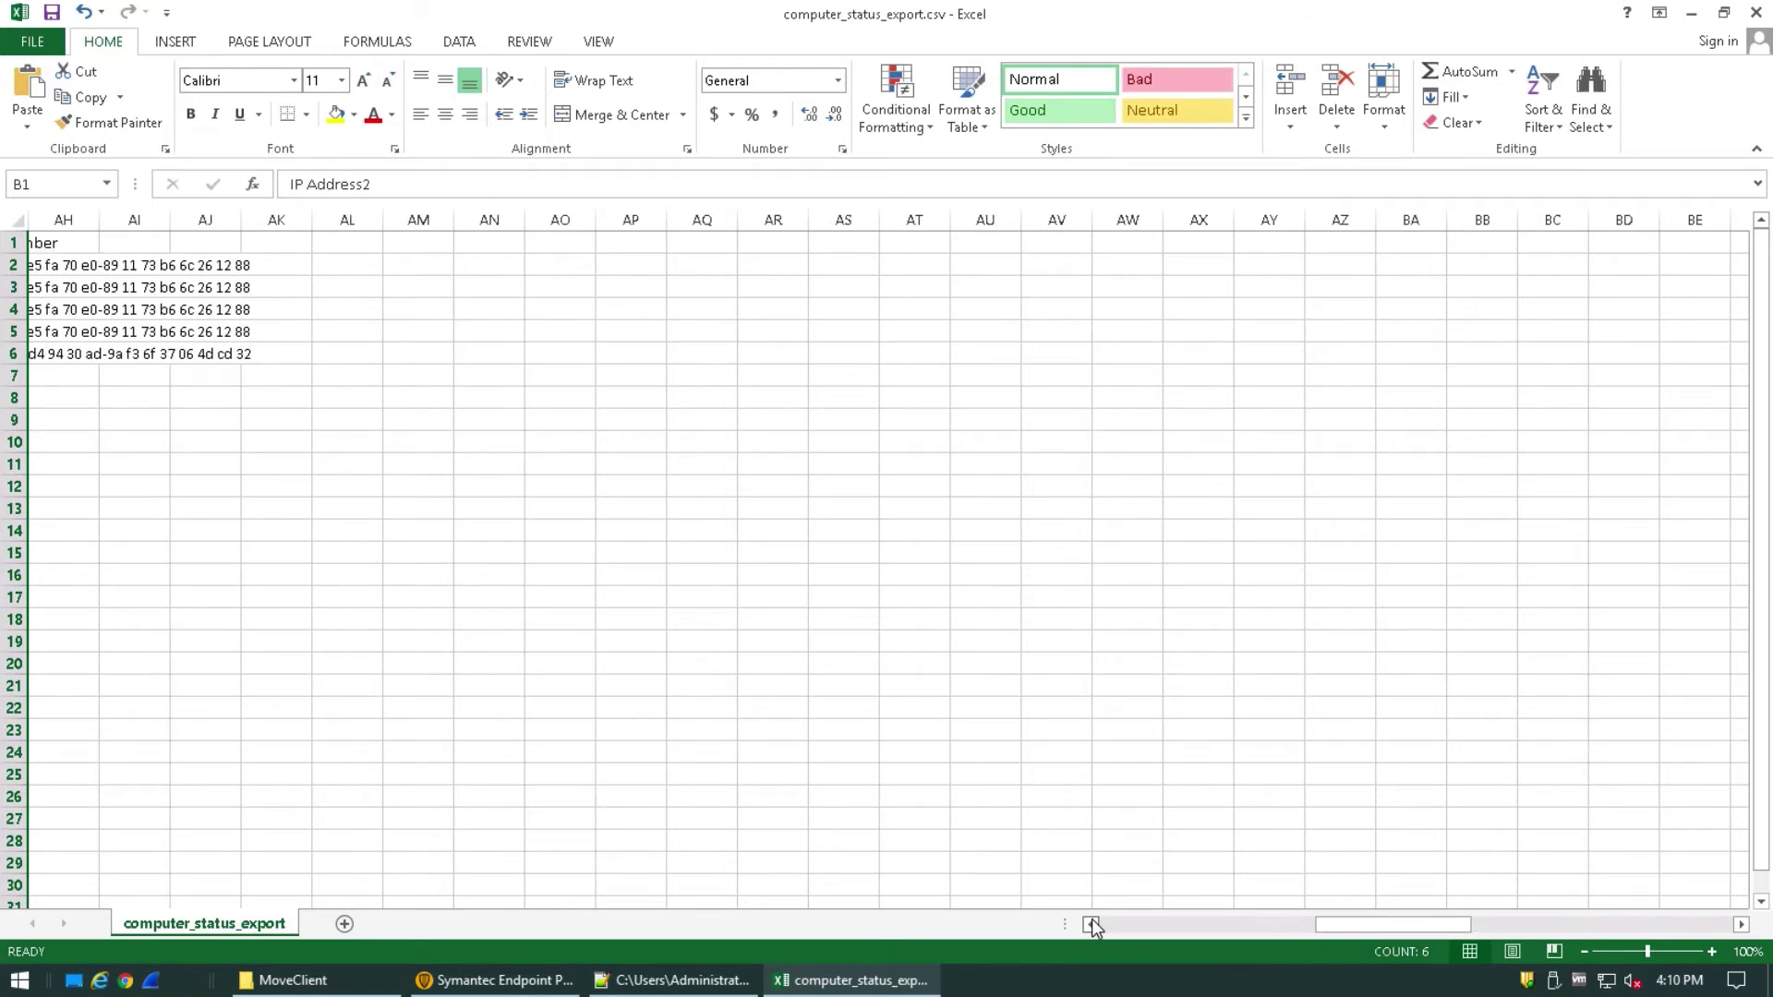
left_click(1091, 918)
left_click(1092, 918)
left_click(1091, 918)
left_click(1092, 918)
left_click(1091, 918)
left_click(1091, 918)
left_click(1092, 918)
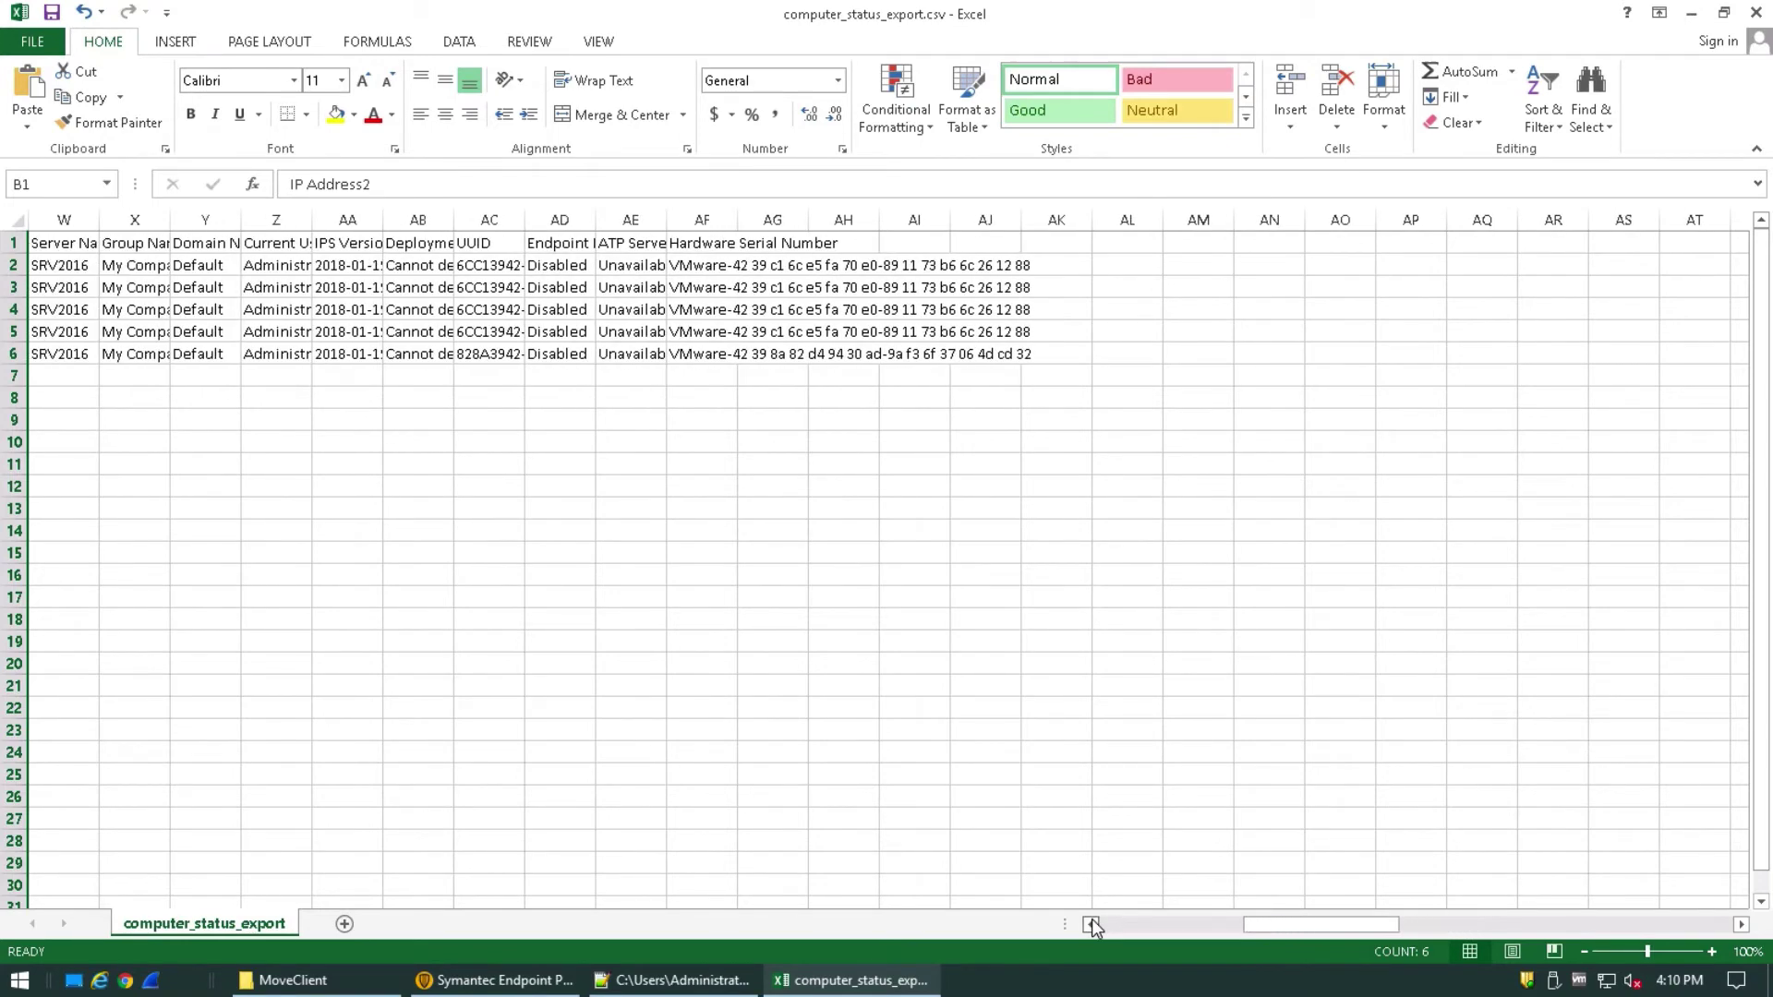
left_click(1091, 917)
left_click(1092, 918)
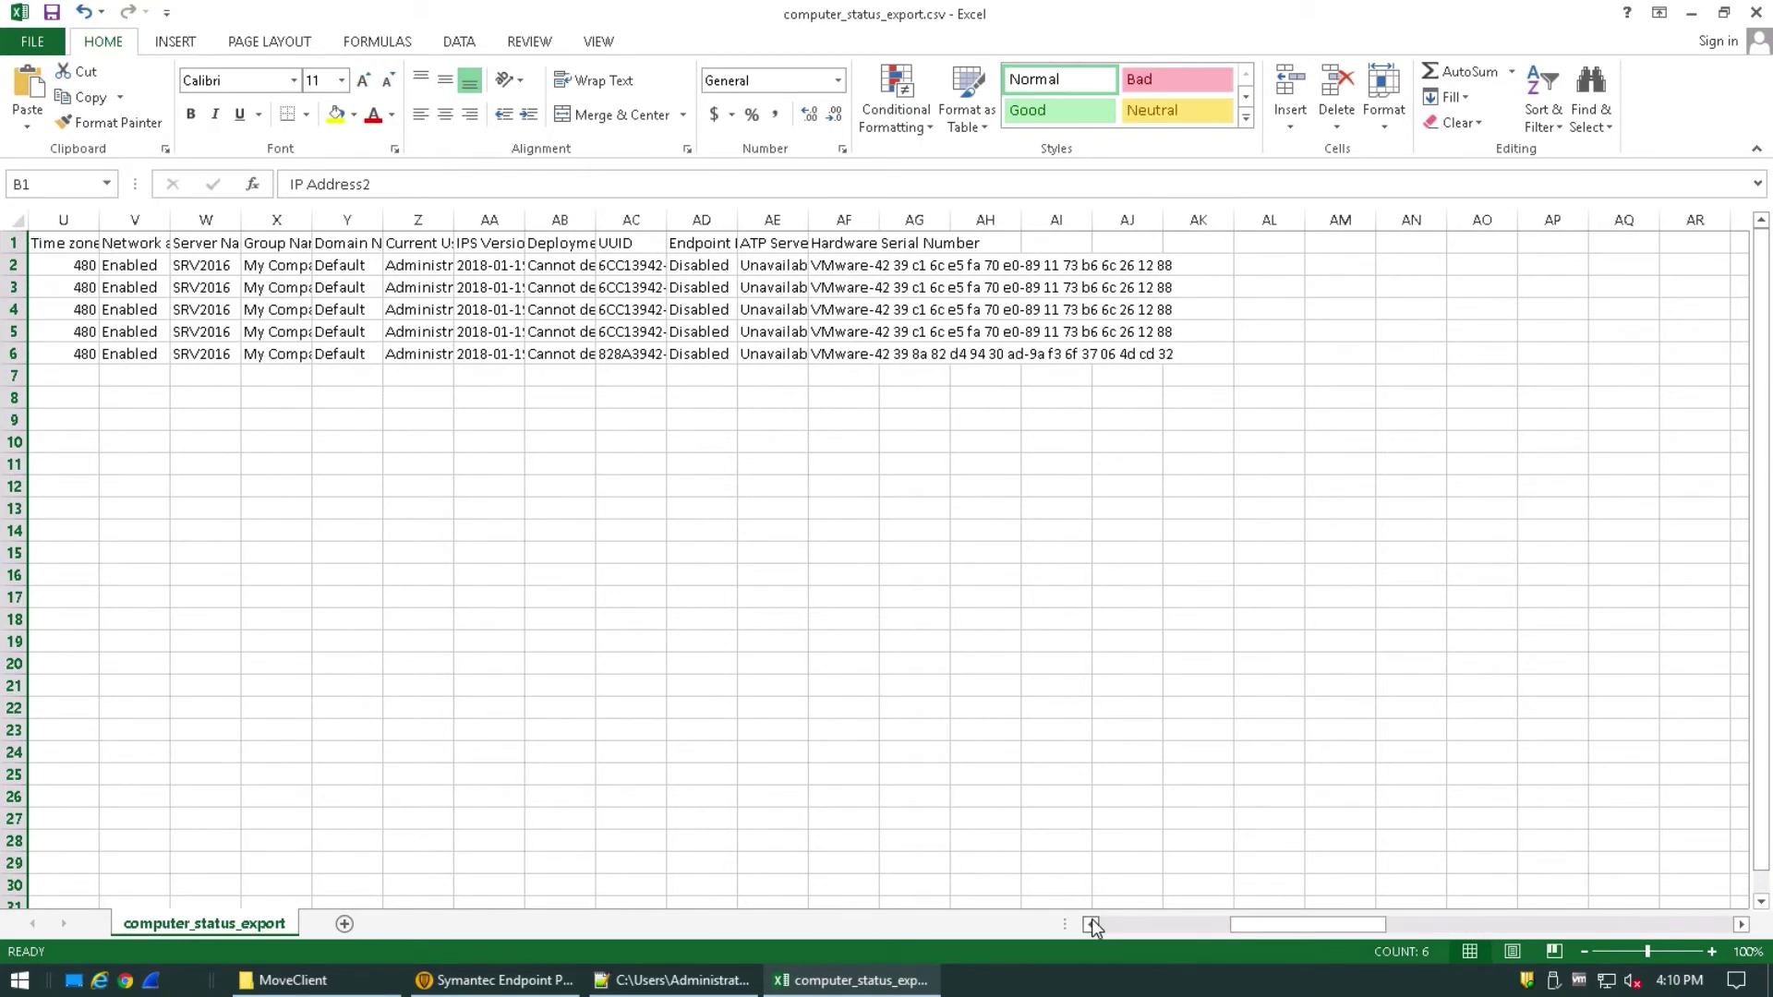
left_click(277, 220)
double_click(310, 217)
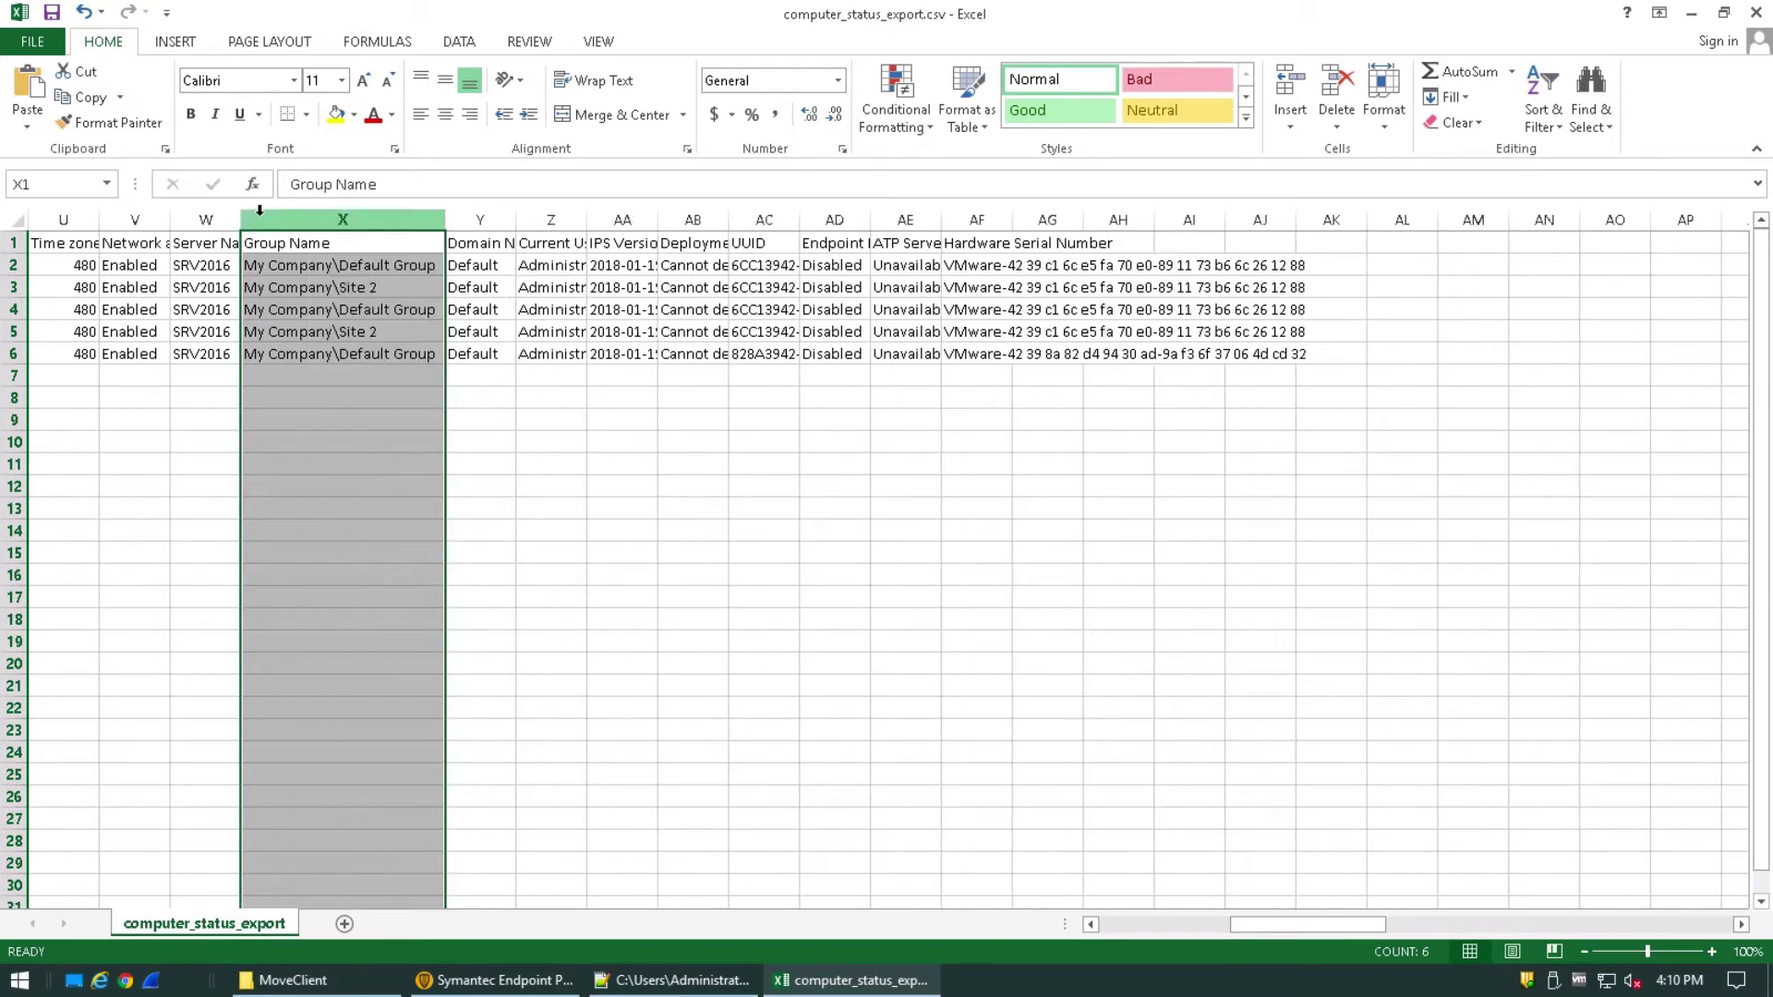
Delete columns B through W, up to Server Name.
left_click(216, 218)
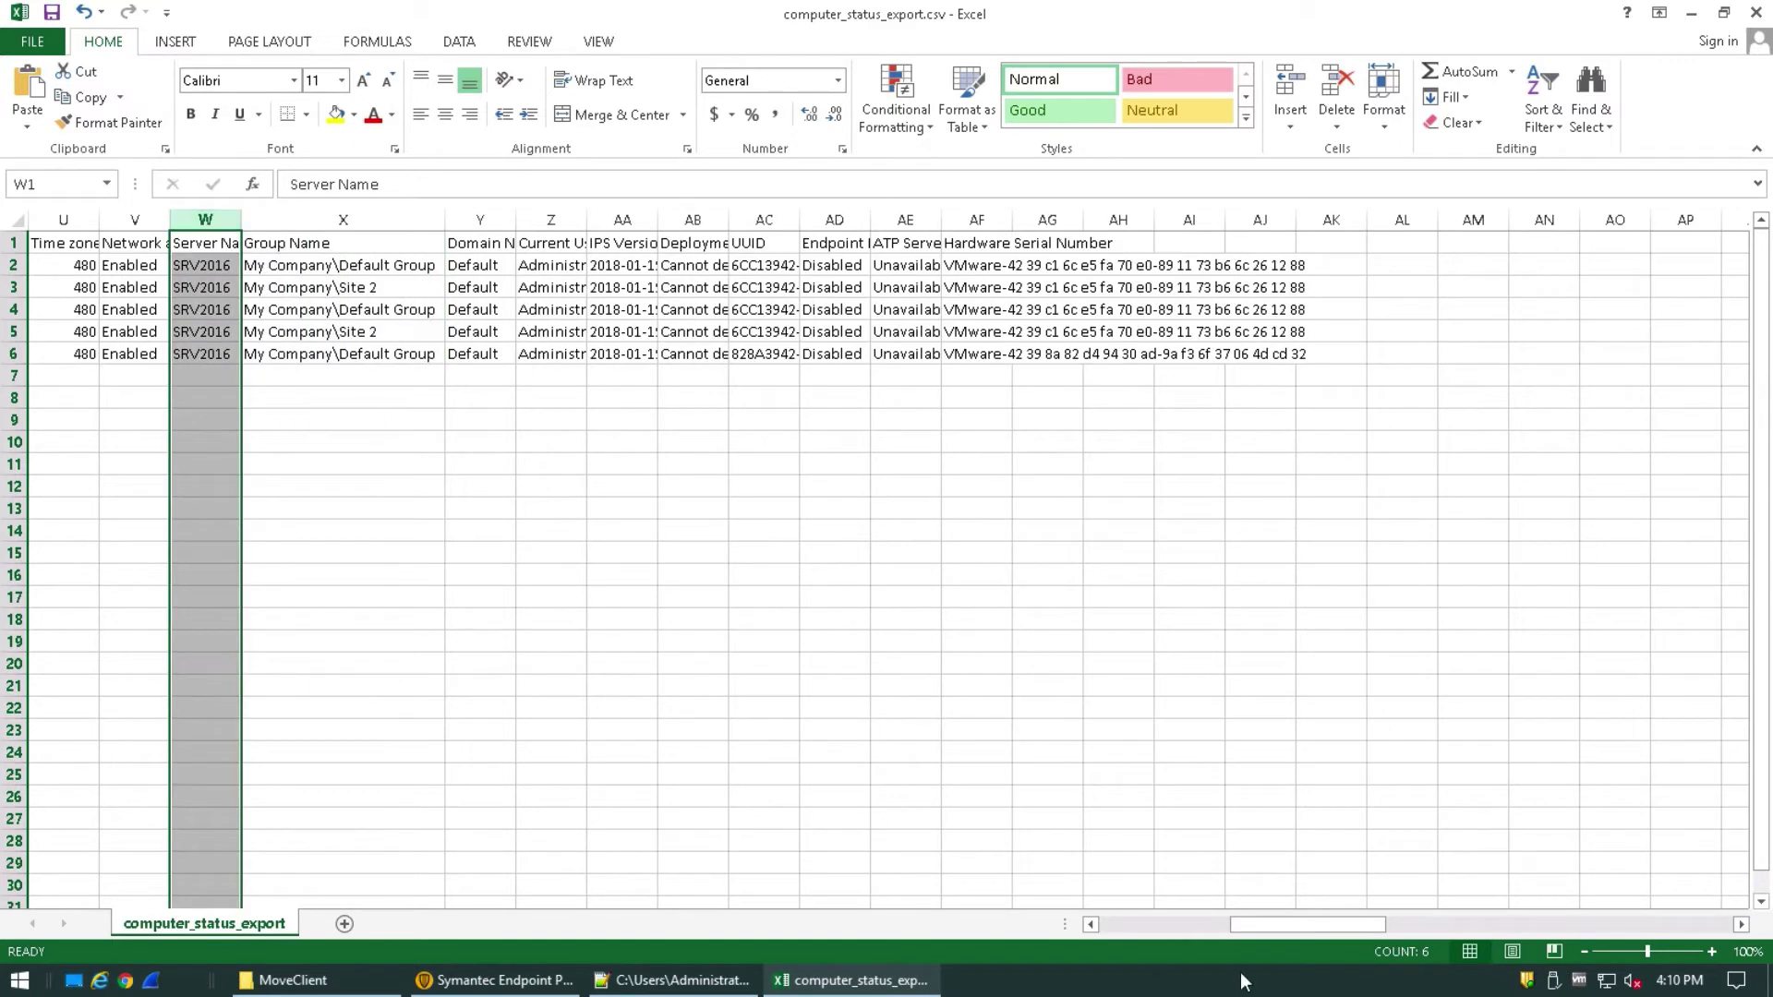
left_click_drag(1299, 927, 1106, 918)
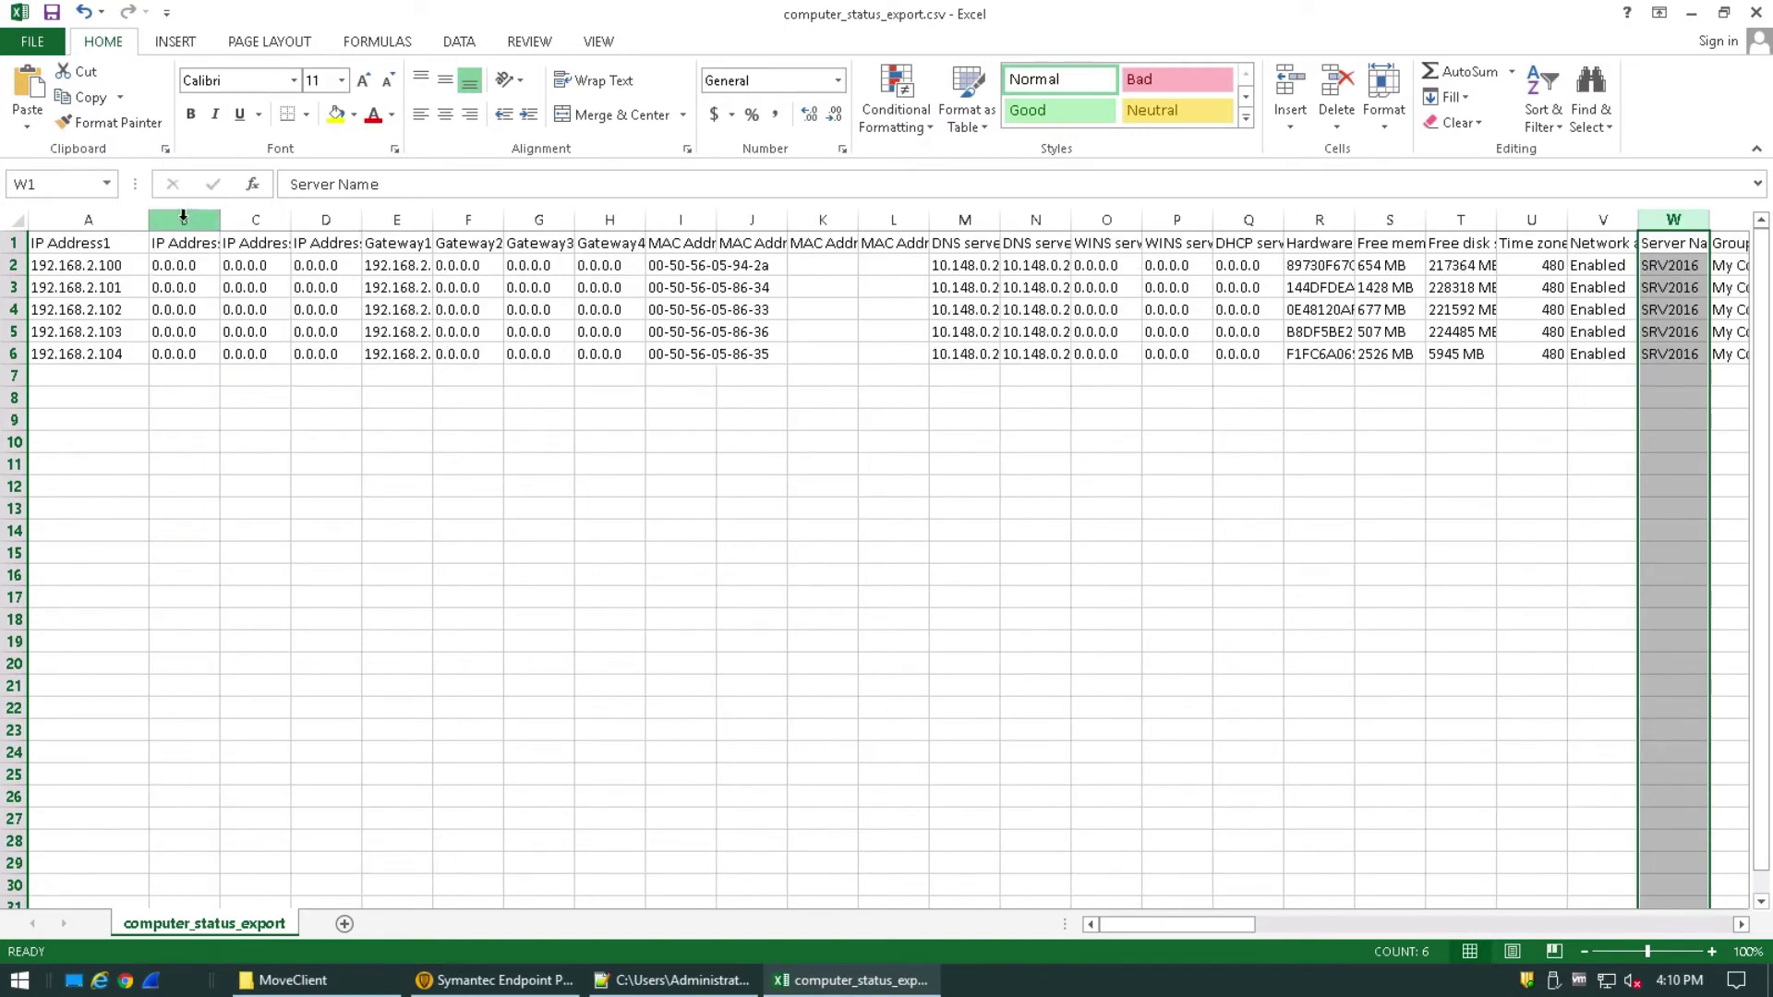
left_click(183, 218, "shift")
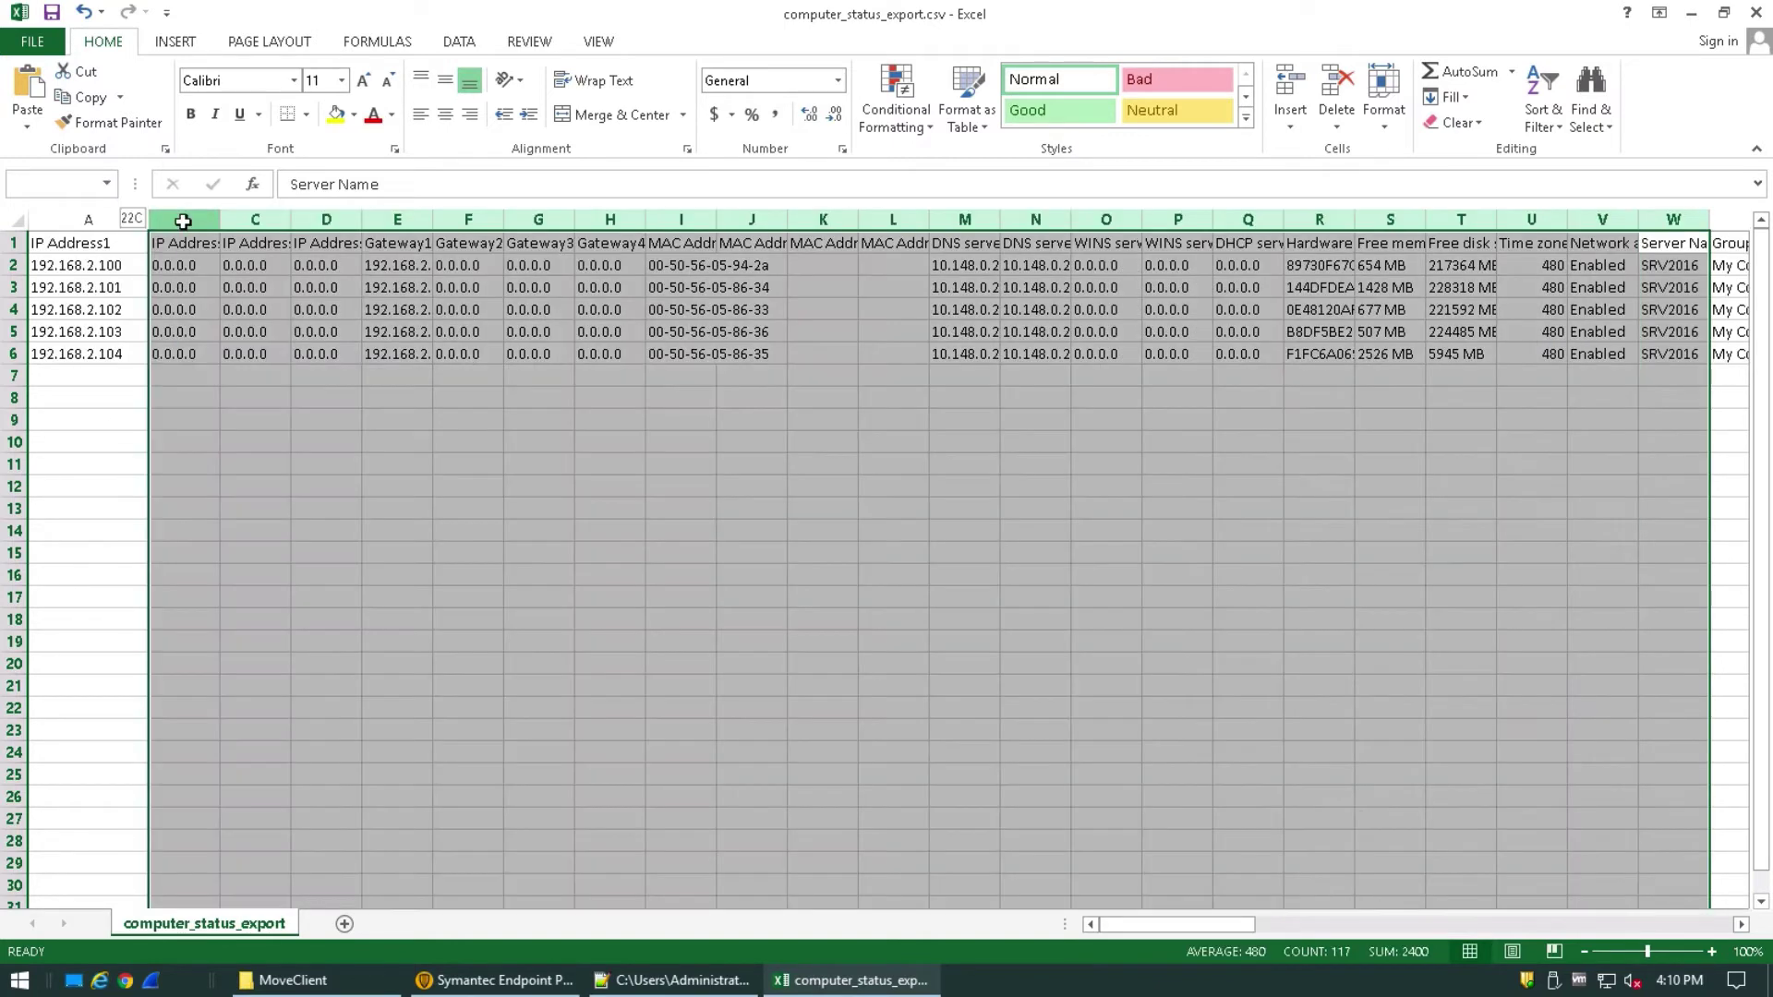
right_click(182, 222)
left_click(252, 406)
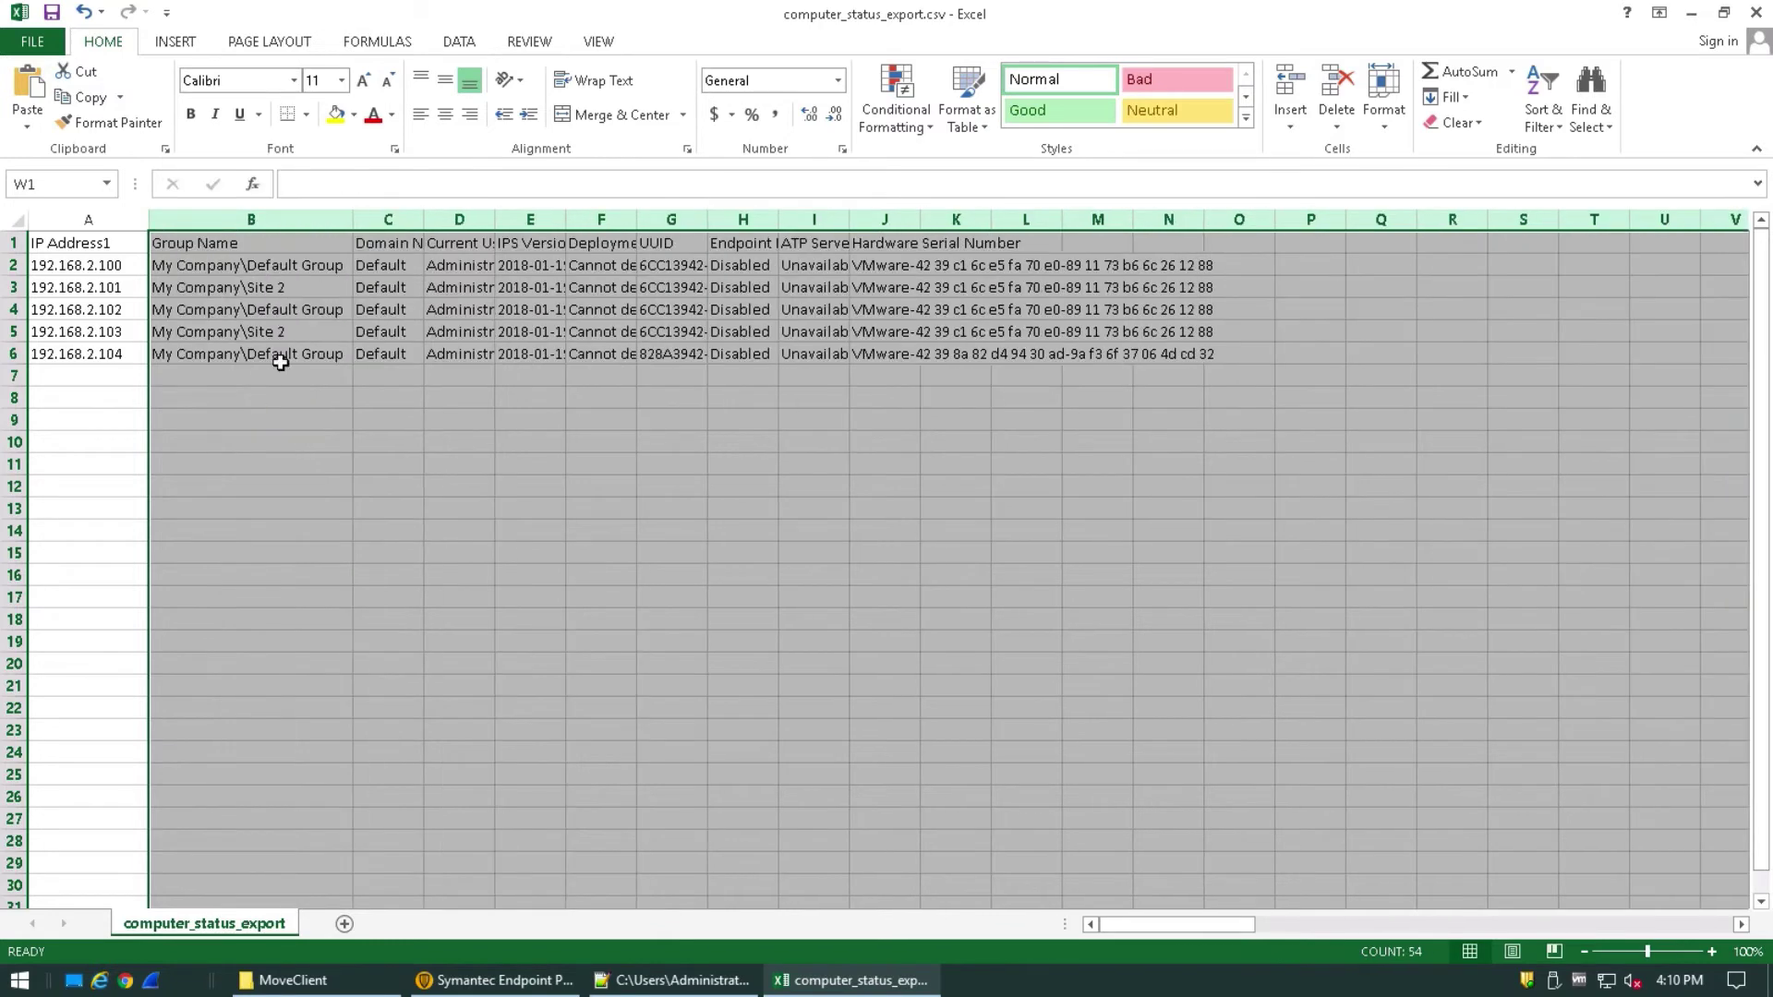
Delete columns C through K, leaving only IP Address1 and Group Name.
left_click(391, 221)
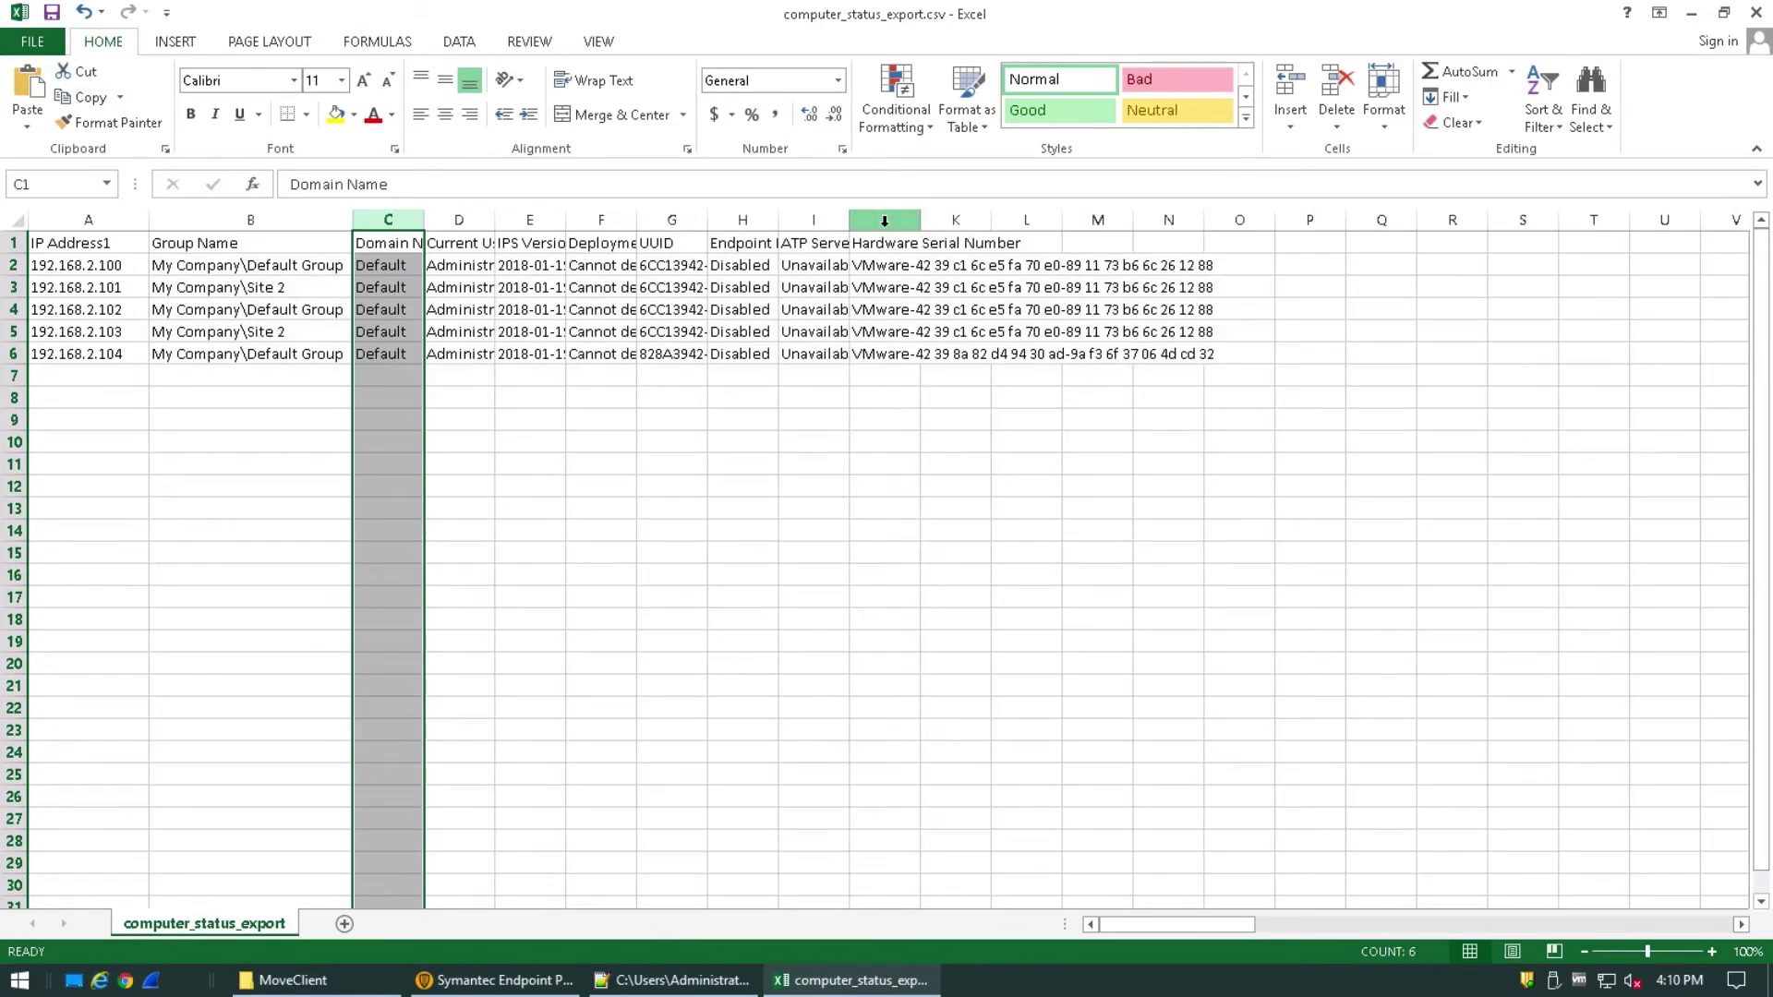
left_click(955, 220, "shift")
right_click(957, 222)
left_click(1007, 401)
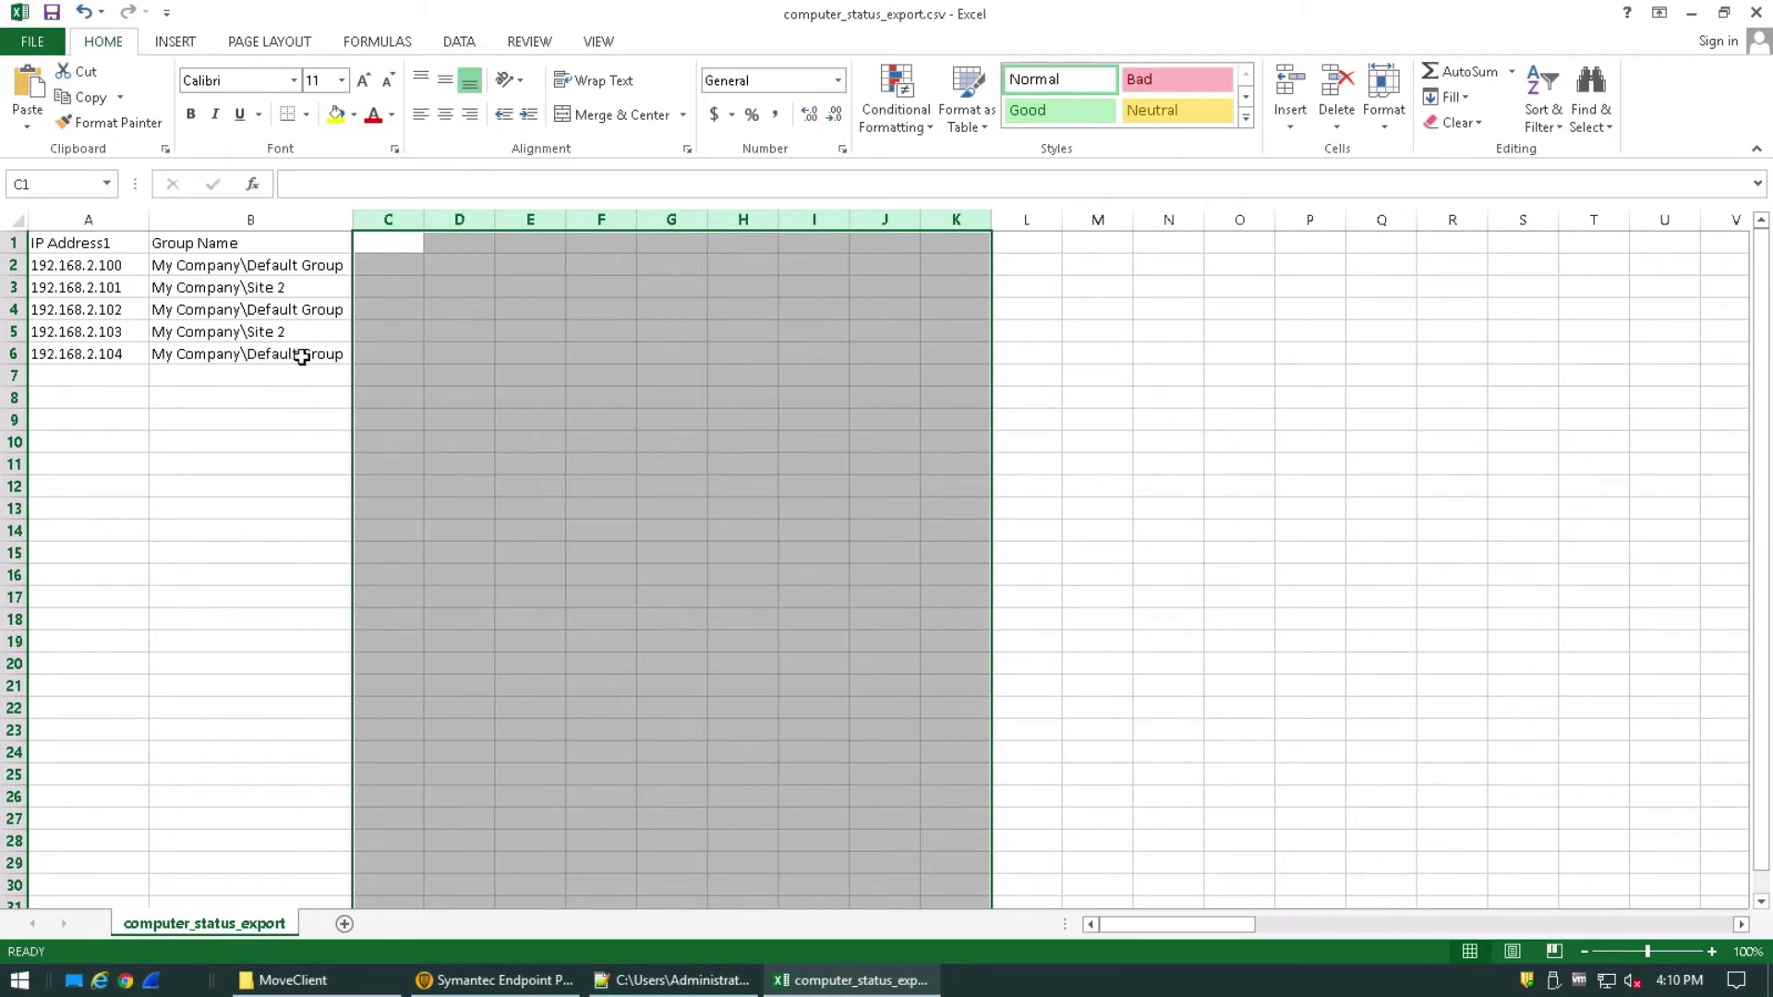
left_click(121, 243)
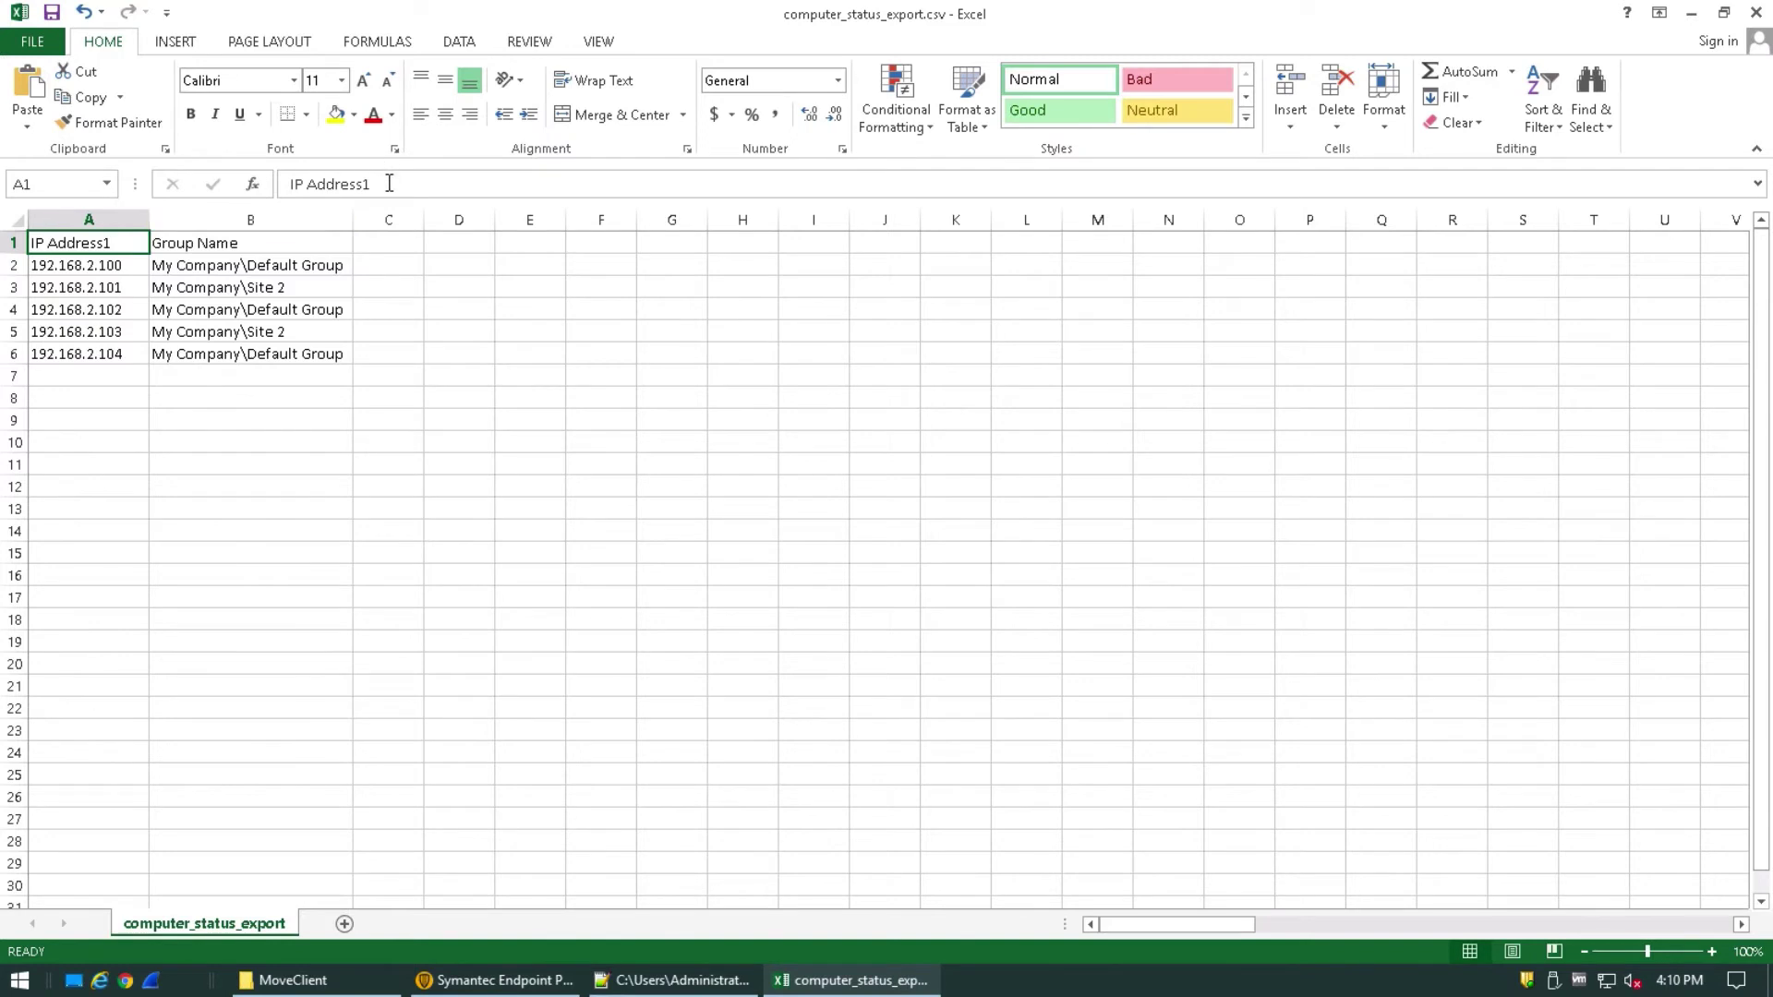
Clear the IP Address1 and Group Name header text from cells A1 and B1.
left_click_drag(388, 183, 286, 183)
key("BackSpace")
left_click(260, 246)
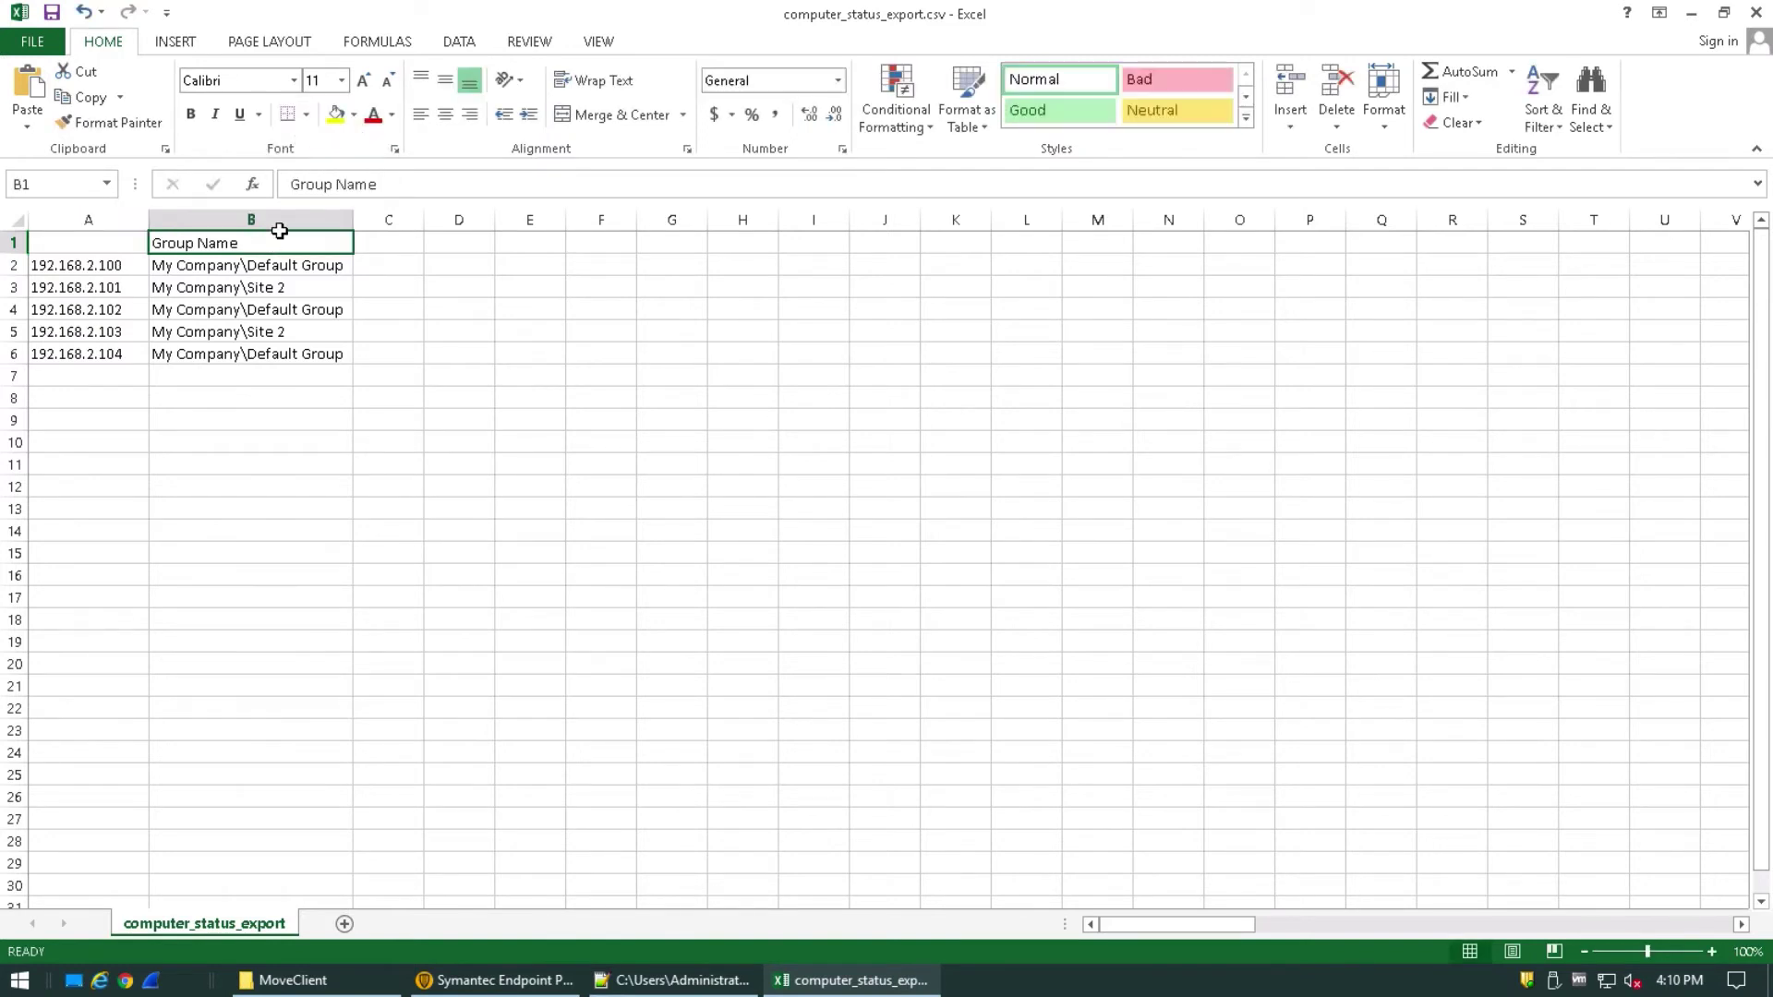
left_click_drag(397, 184, 287, 183)
key("BackSpace")
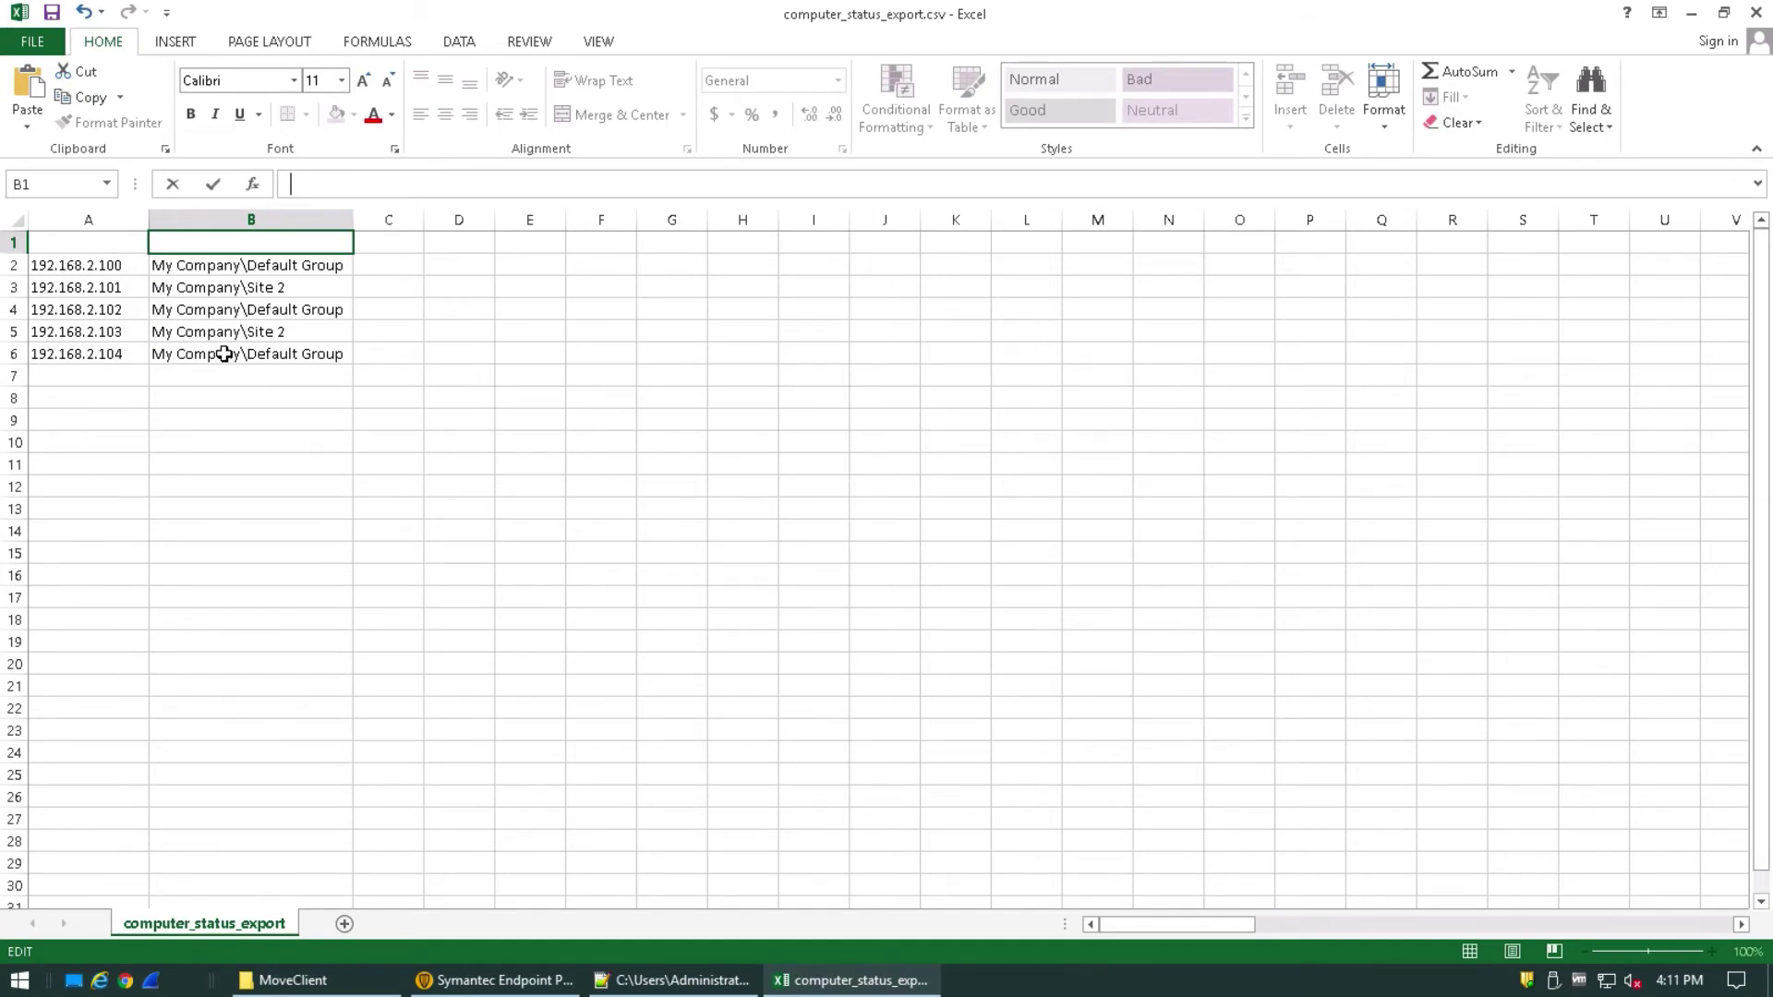
Delete the 192.168.2.103 and 192.168.2.101 rows.
right_click(14, 332)
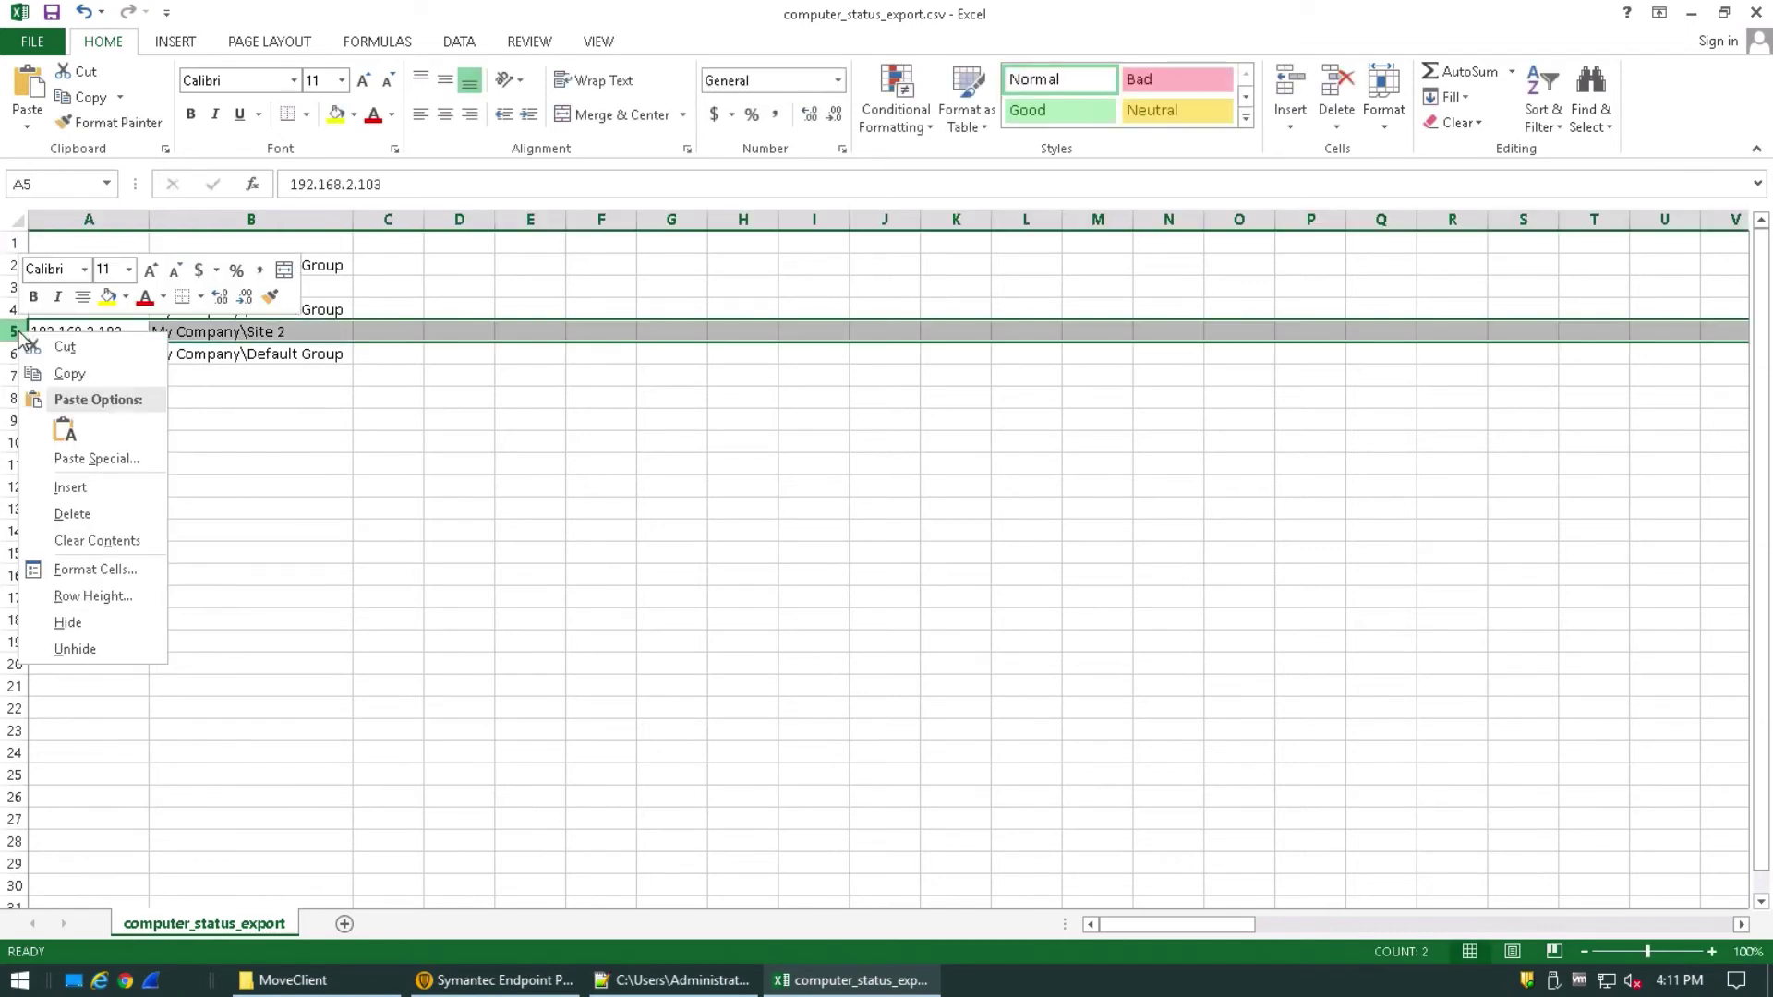
left_click(72, 513)
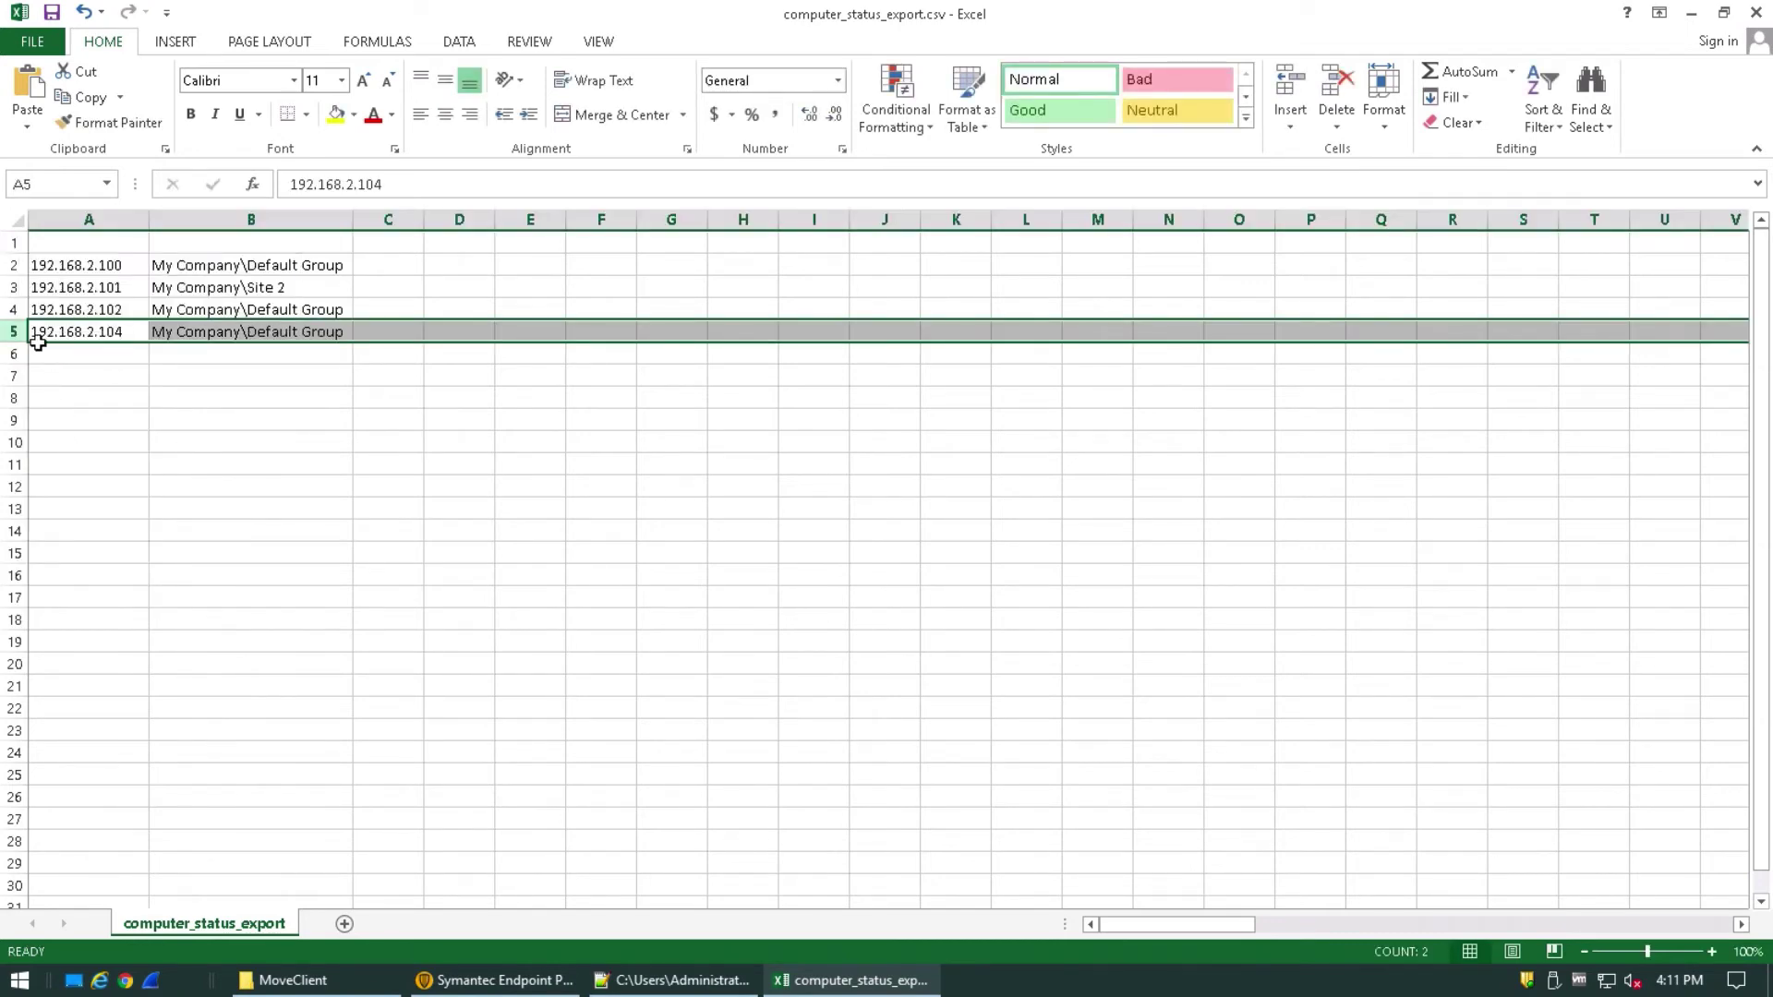
right_click(23, 287)
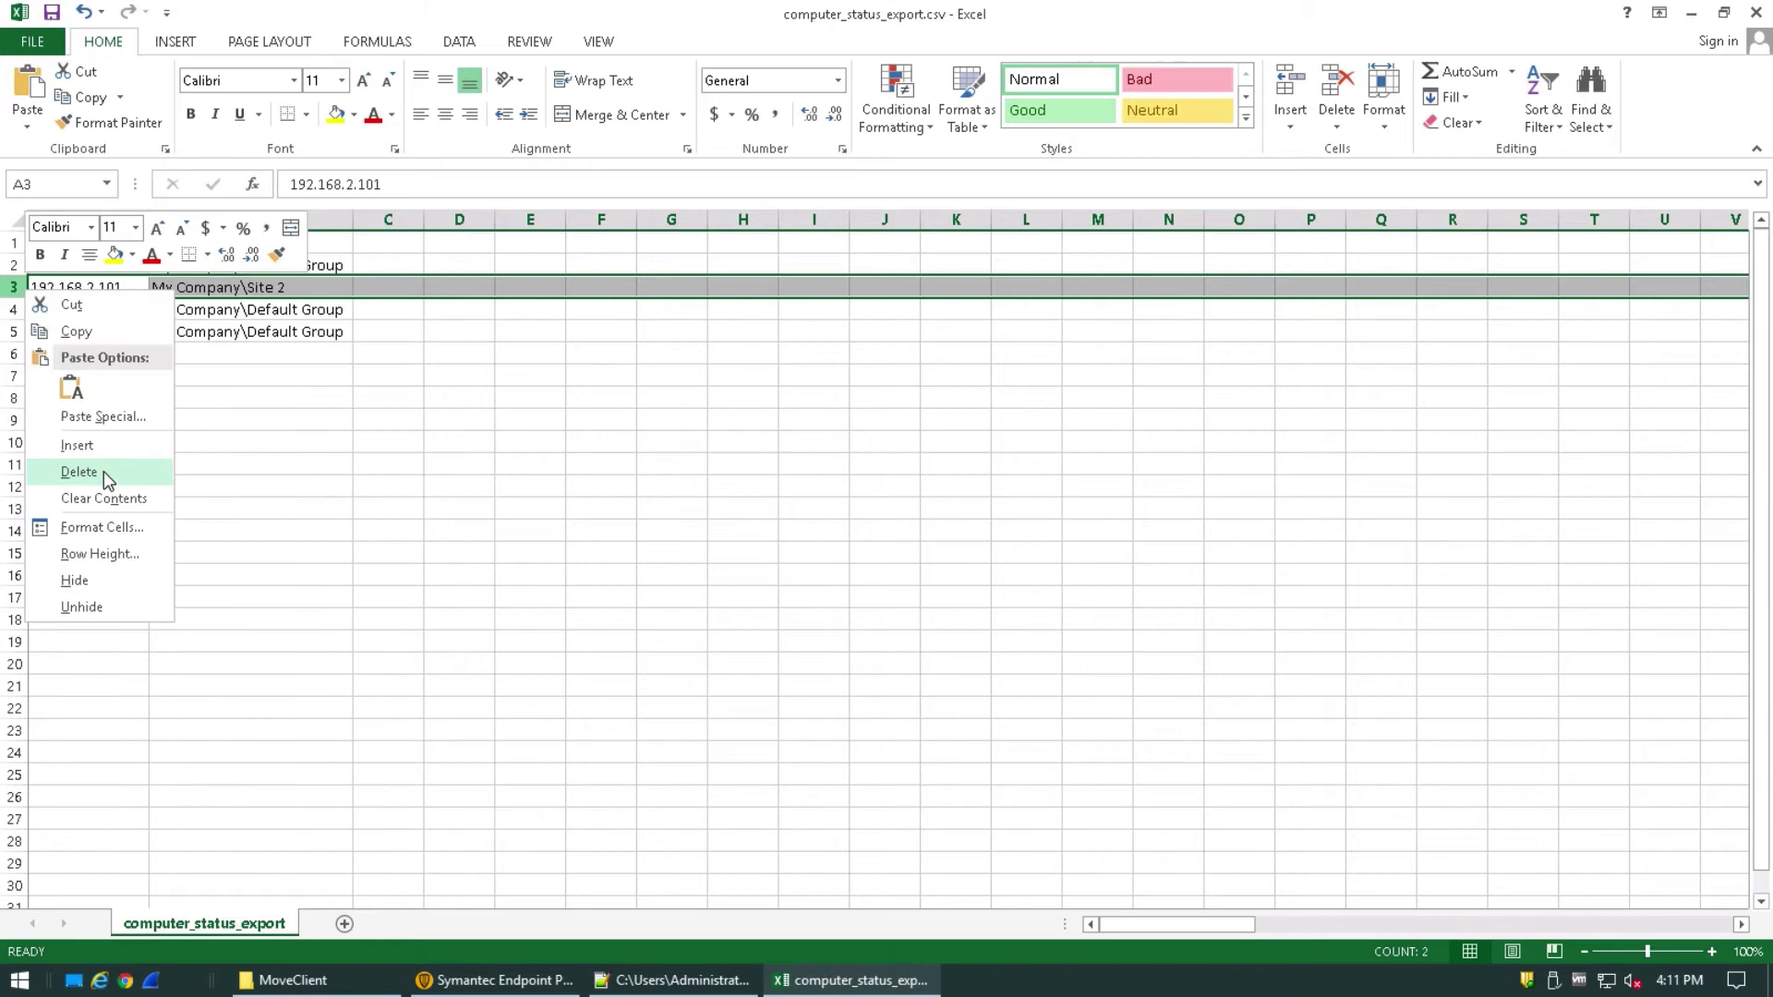
left_click(74, 469)
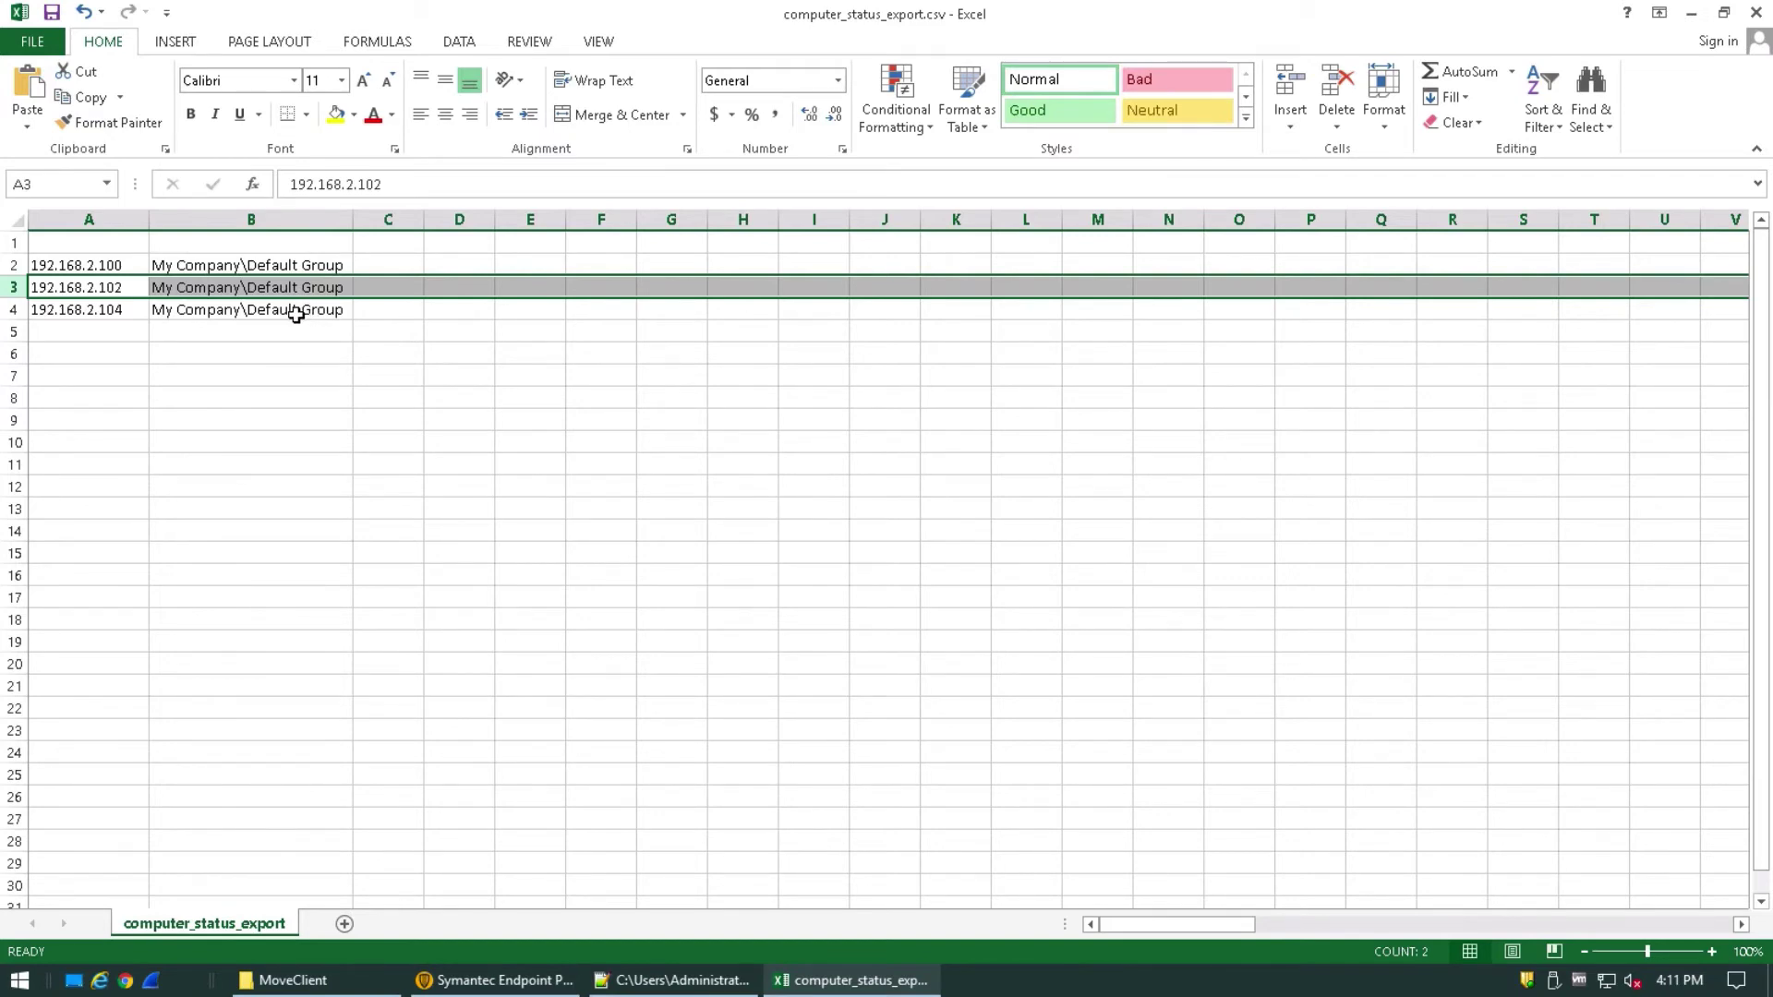
Replace B2's group with Site 1 and copy it into B3:B4.
left_click(255, 266)
left_click_drag(496, 183, 282, 184)
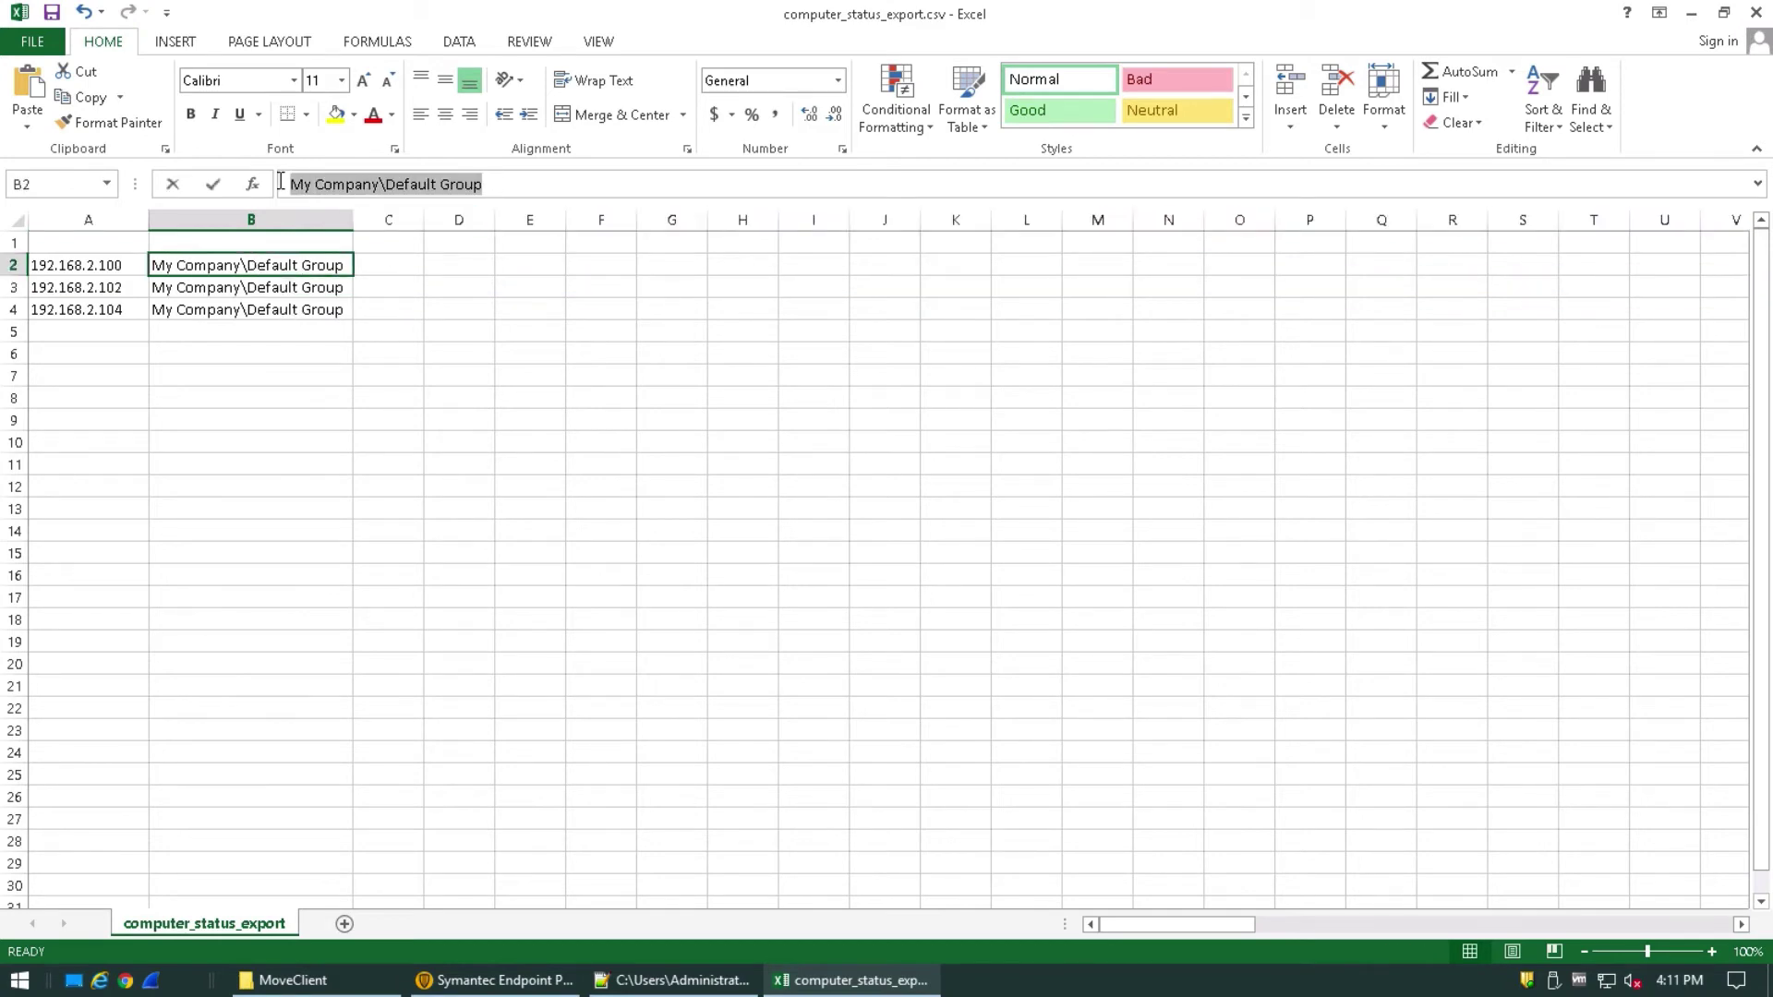
type("Sitre")
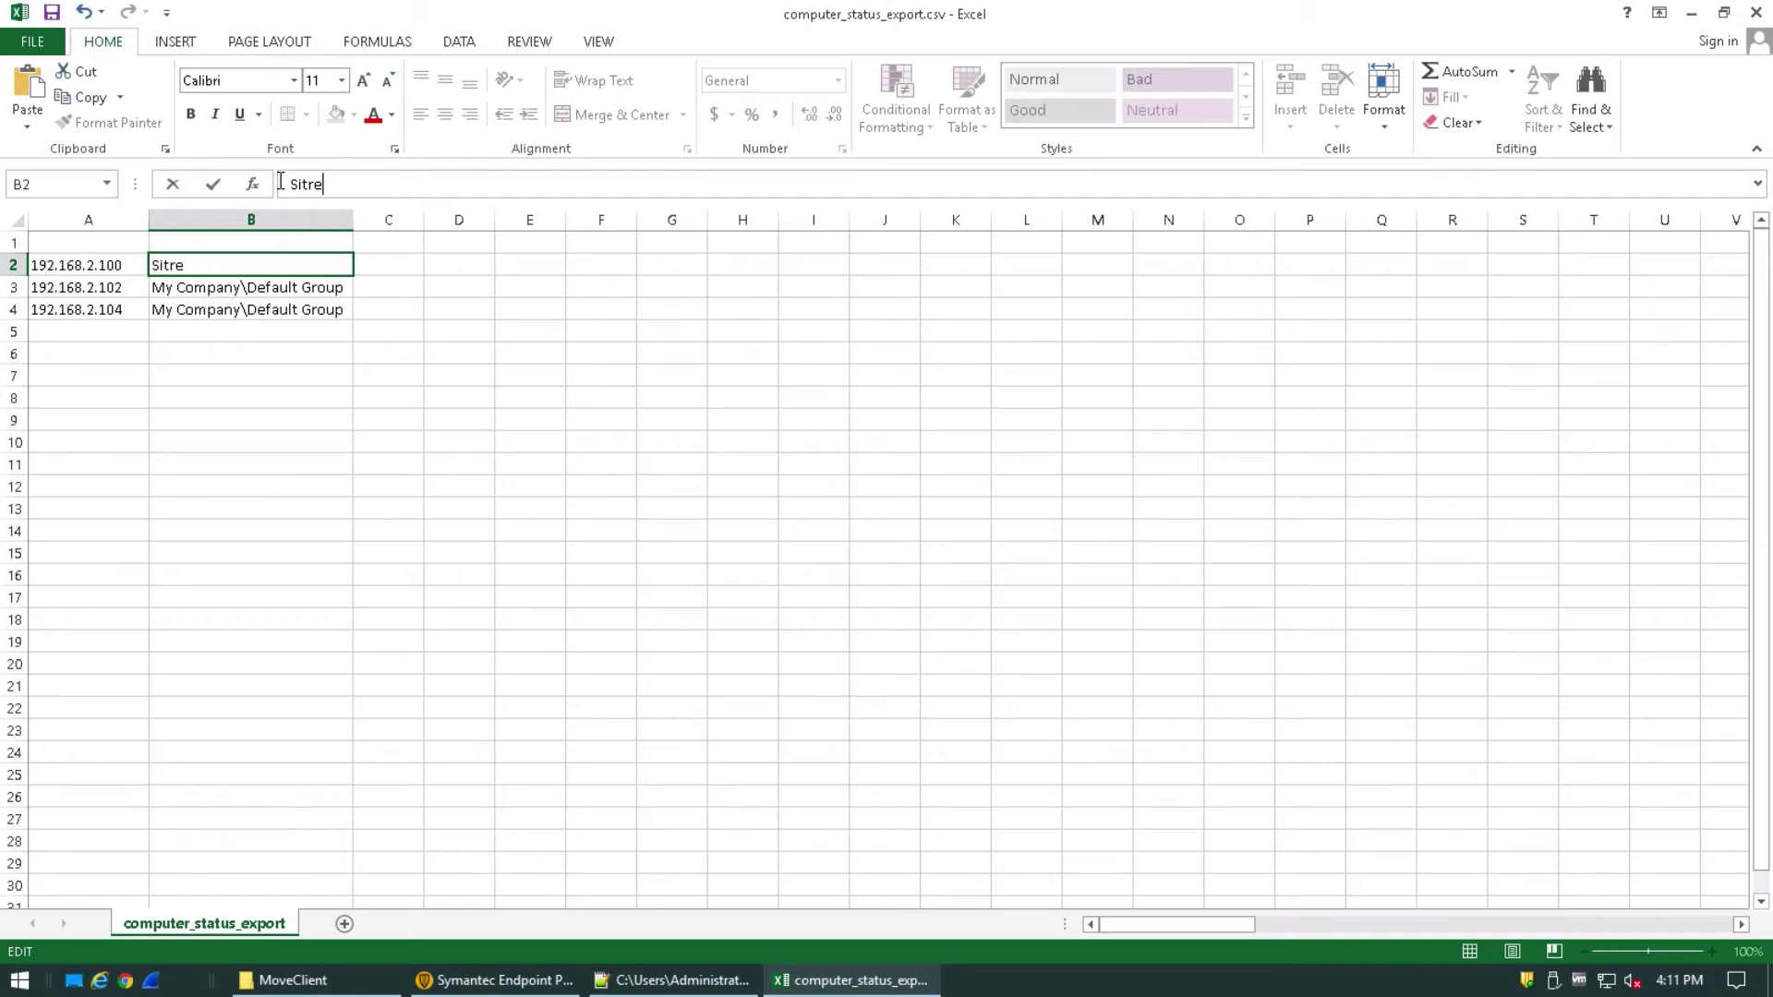
left_click(316, 329)
left_click(244, 266)
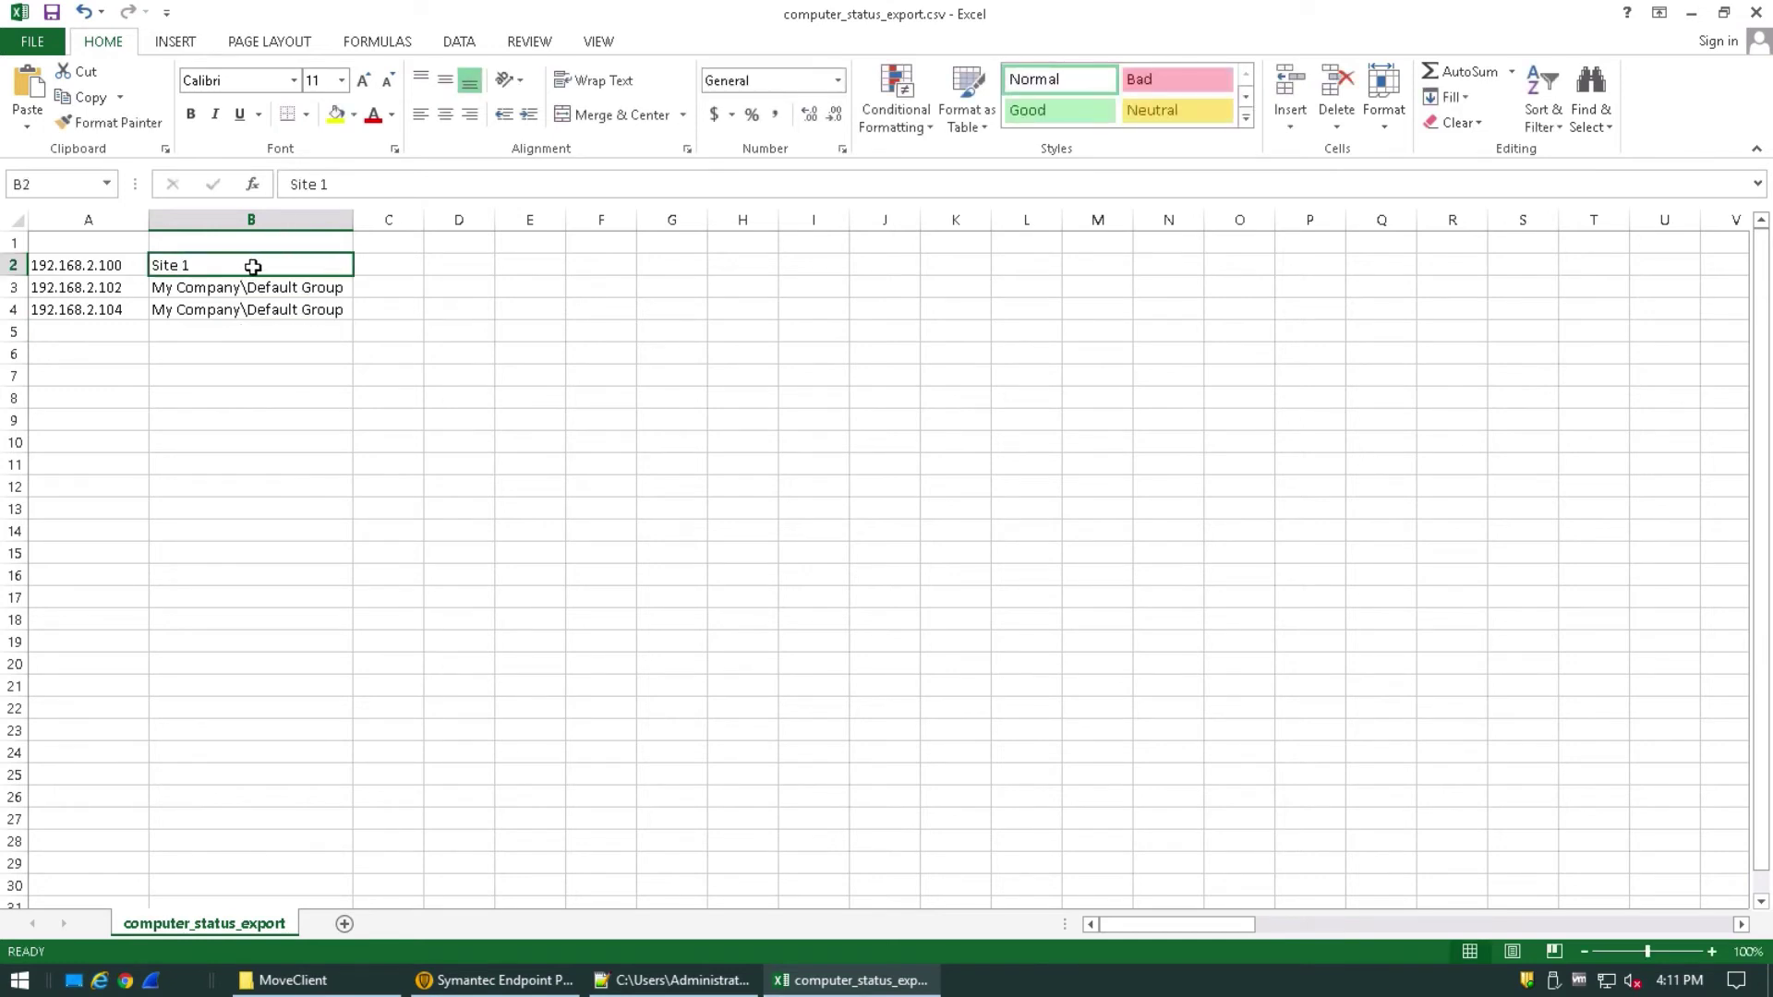
key("ctrl+c")
left_click(240, 288)
left_click(240, 318, "shift")
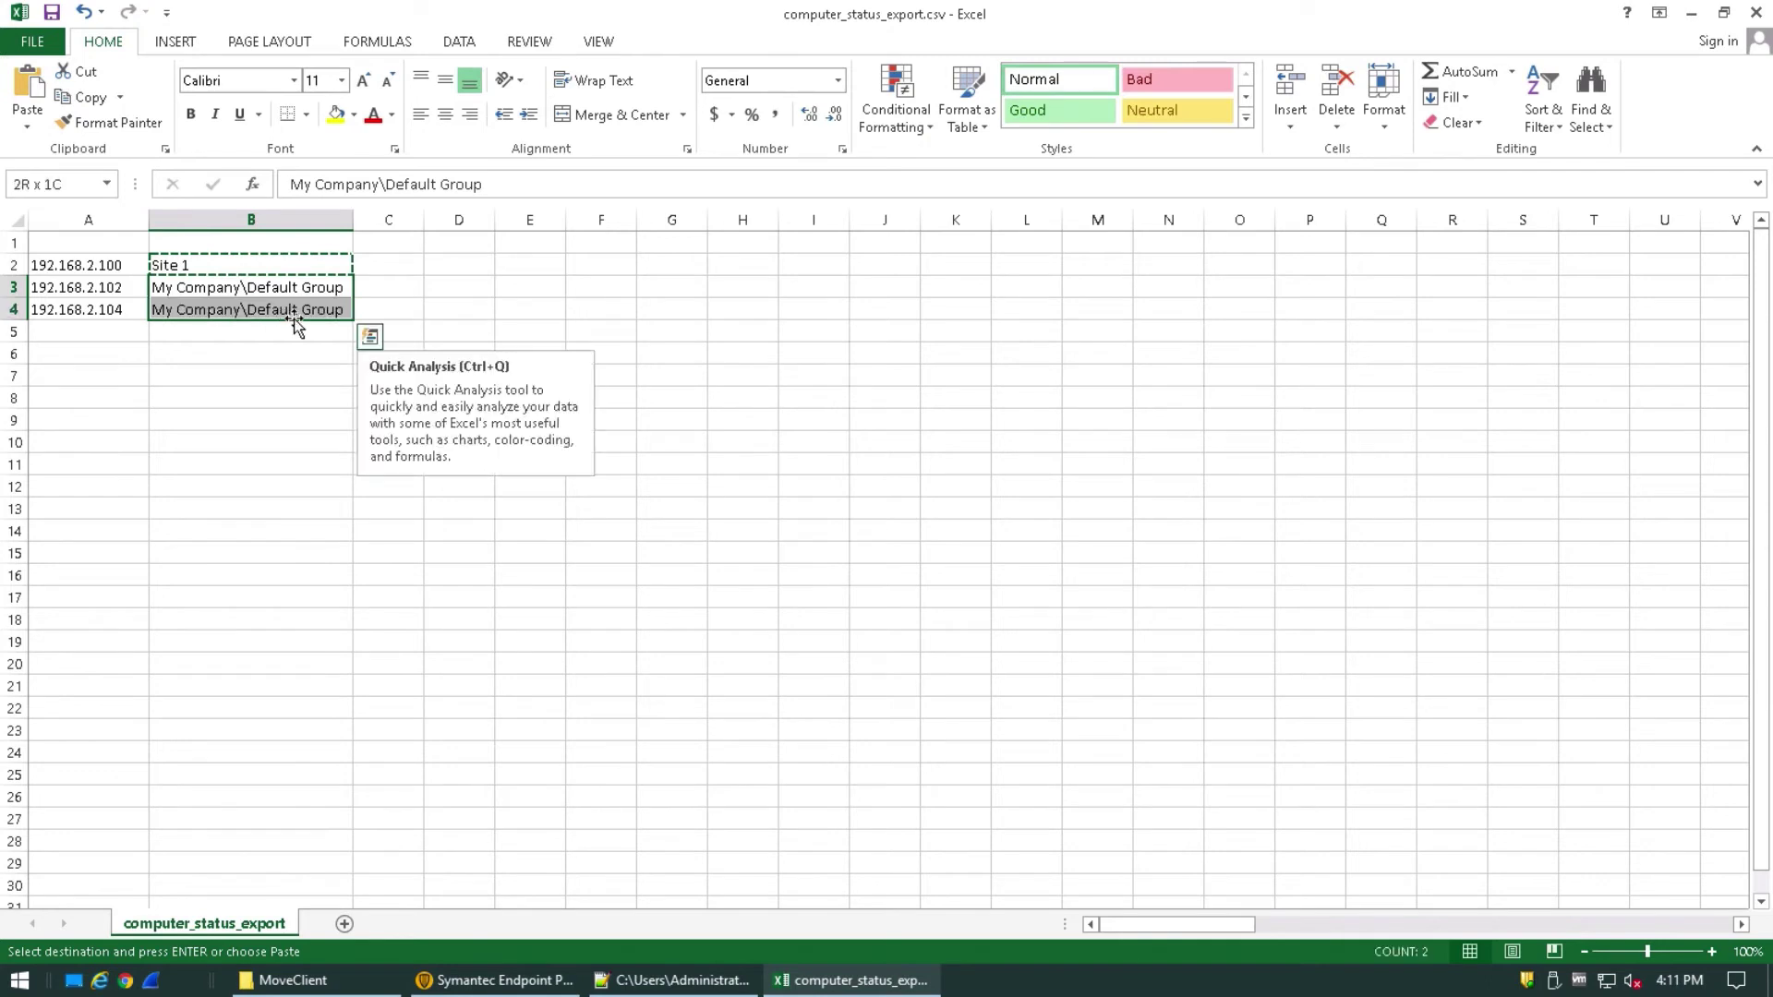
key("ctrl+v")
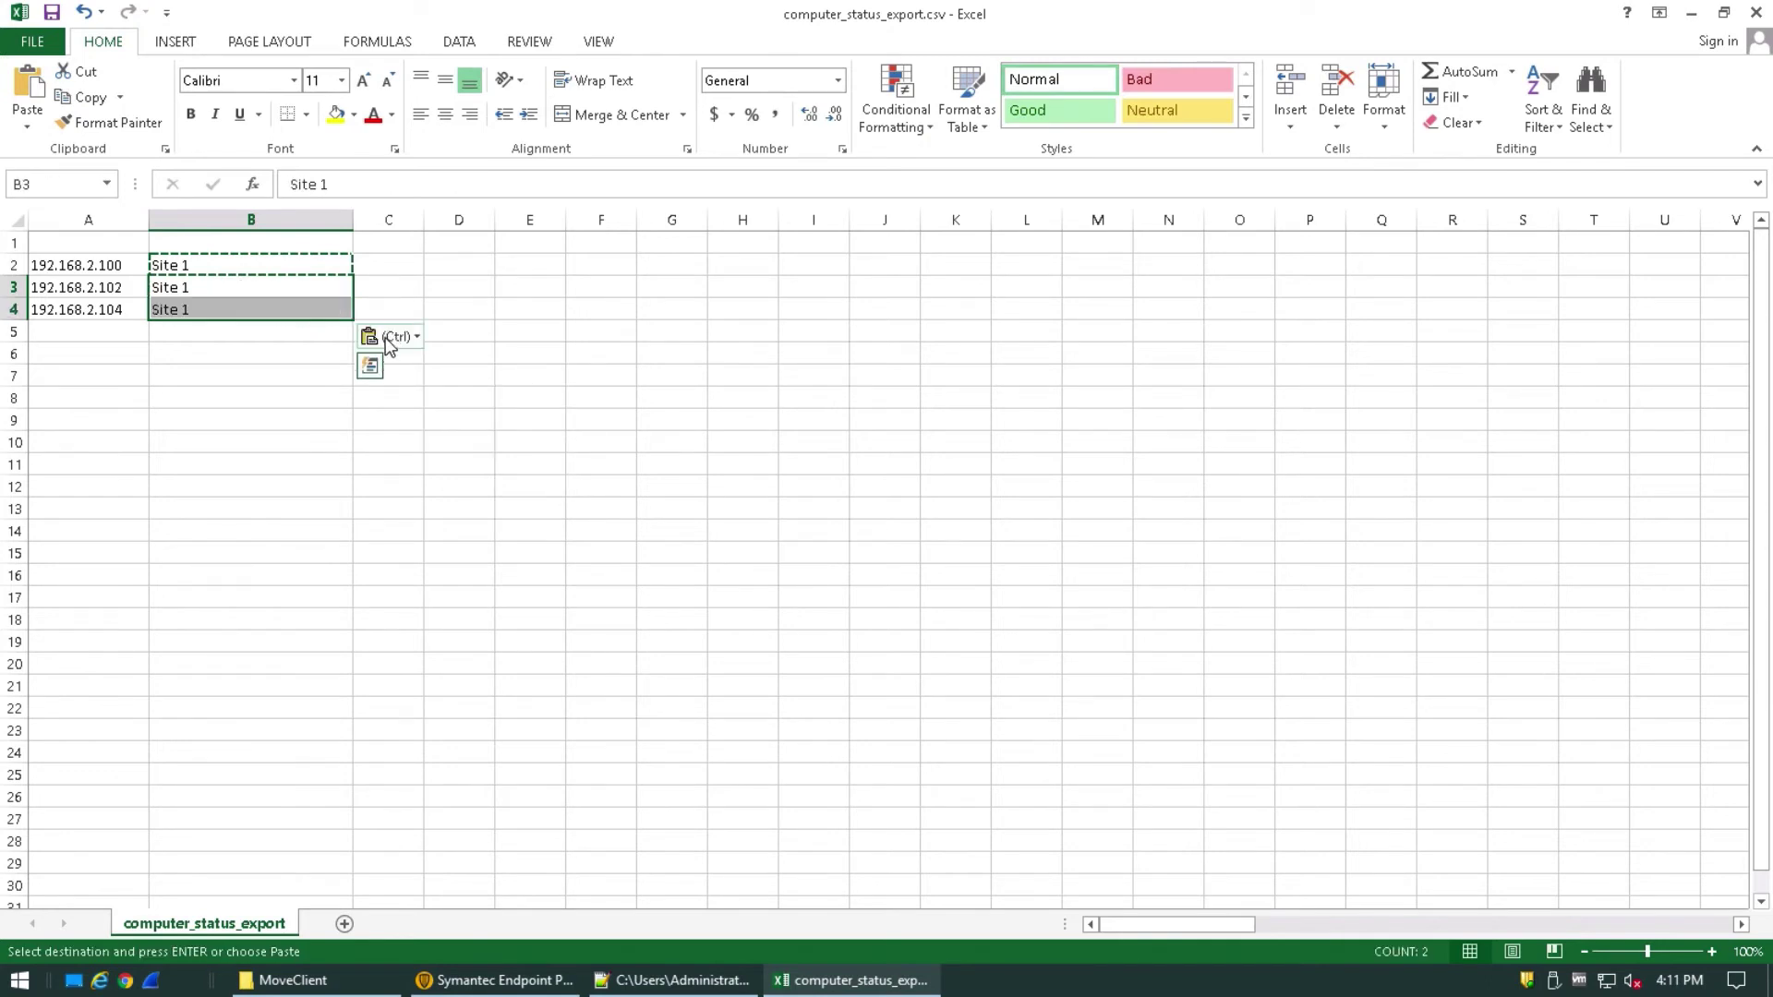
left_click(237, 342)
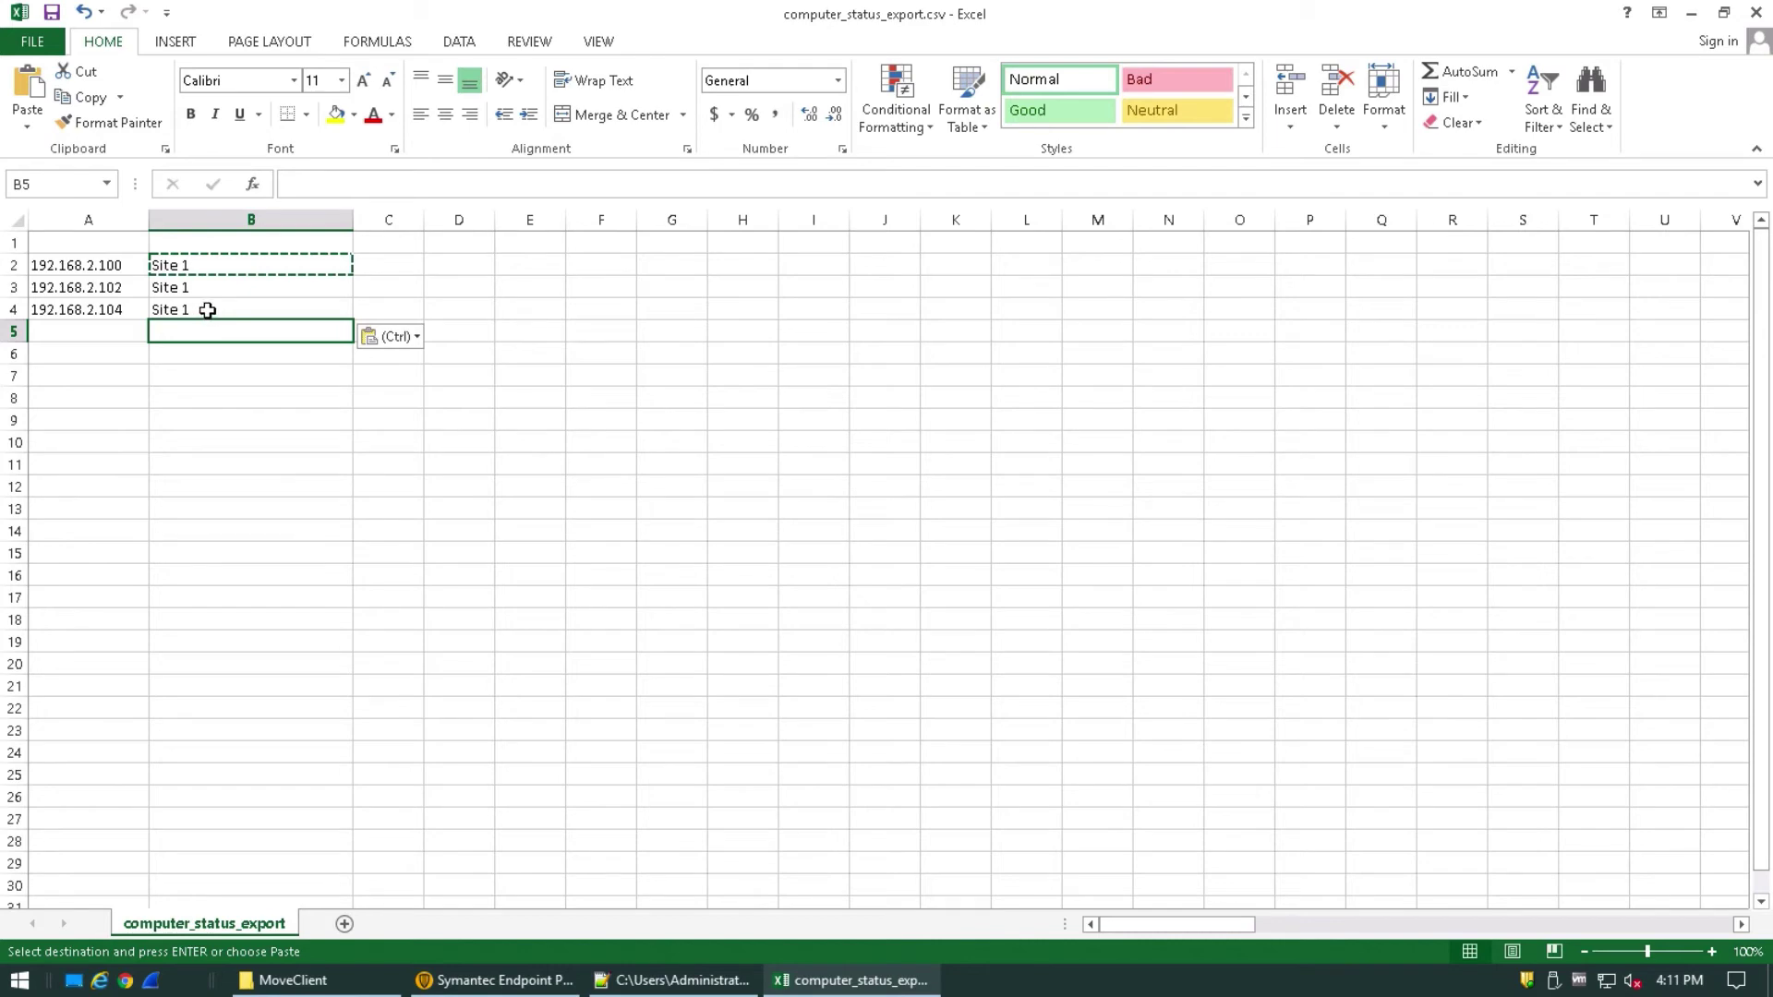
Save as IPgroups on the Desktop with CSV (Comma delimited) type, confirming to keep the format.
left_click(32, 41)
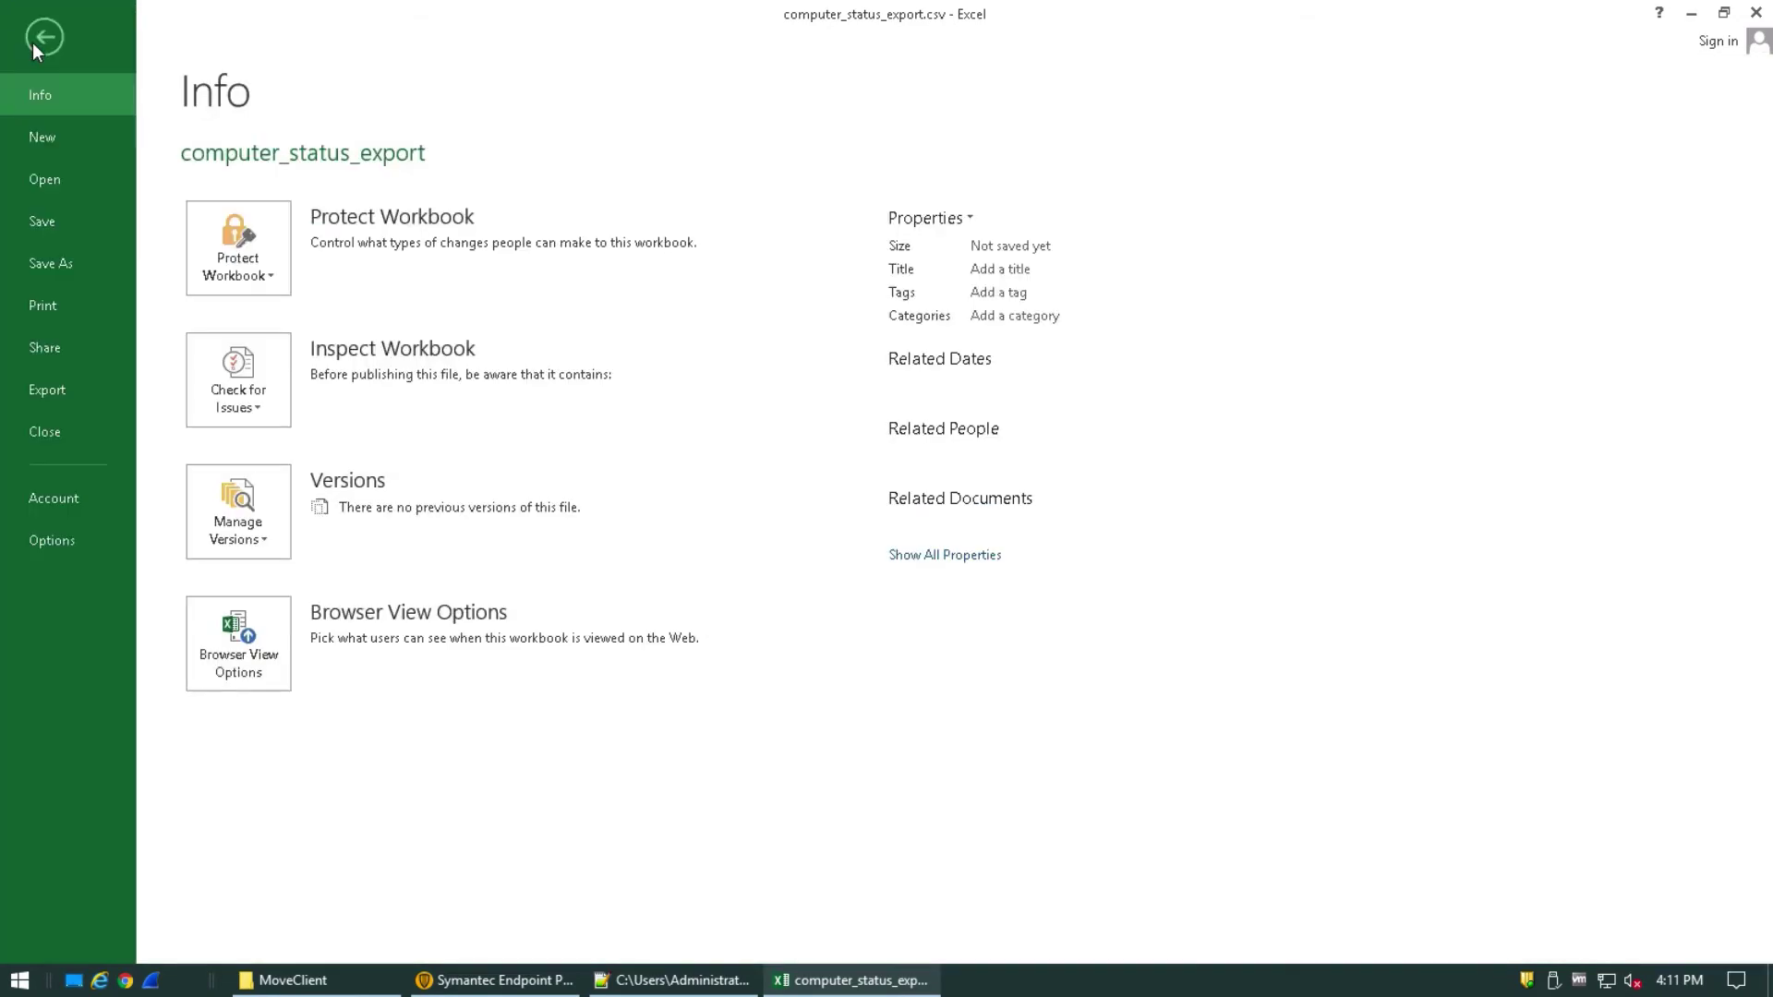
left_click(59, 263)
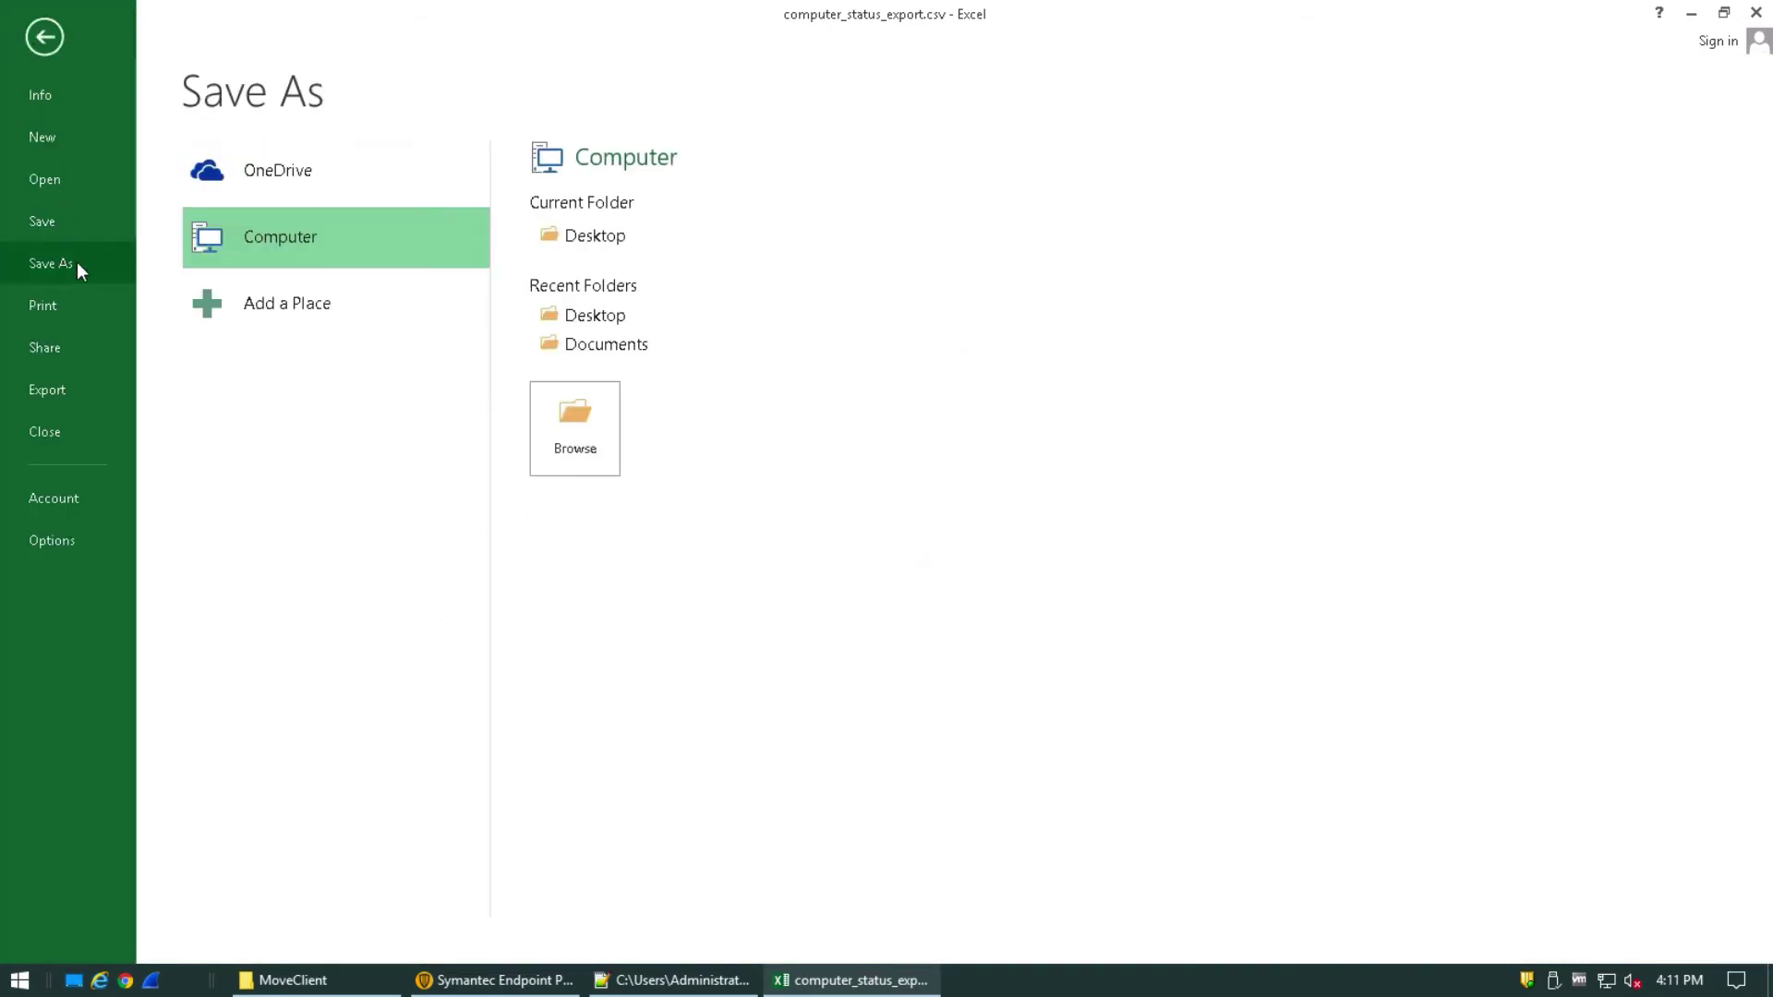
left_click(602, 232)
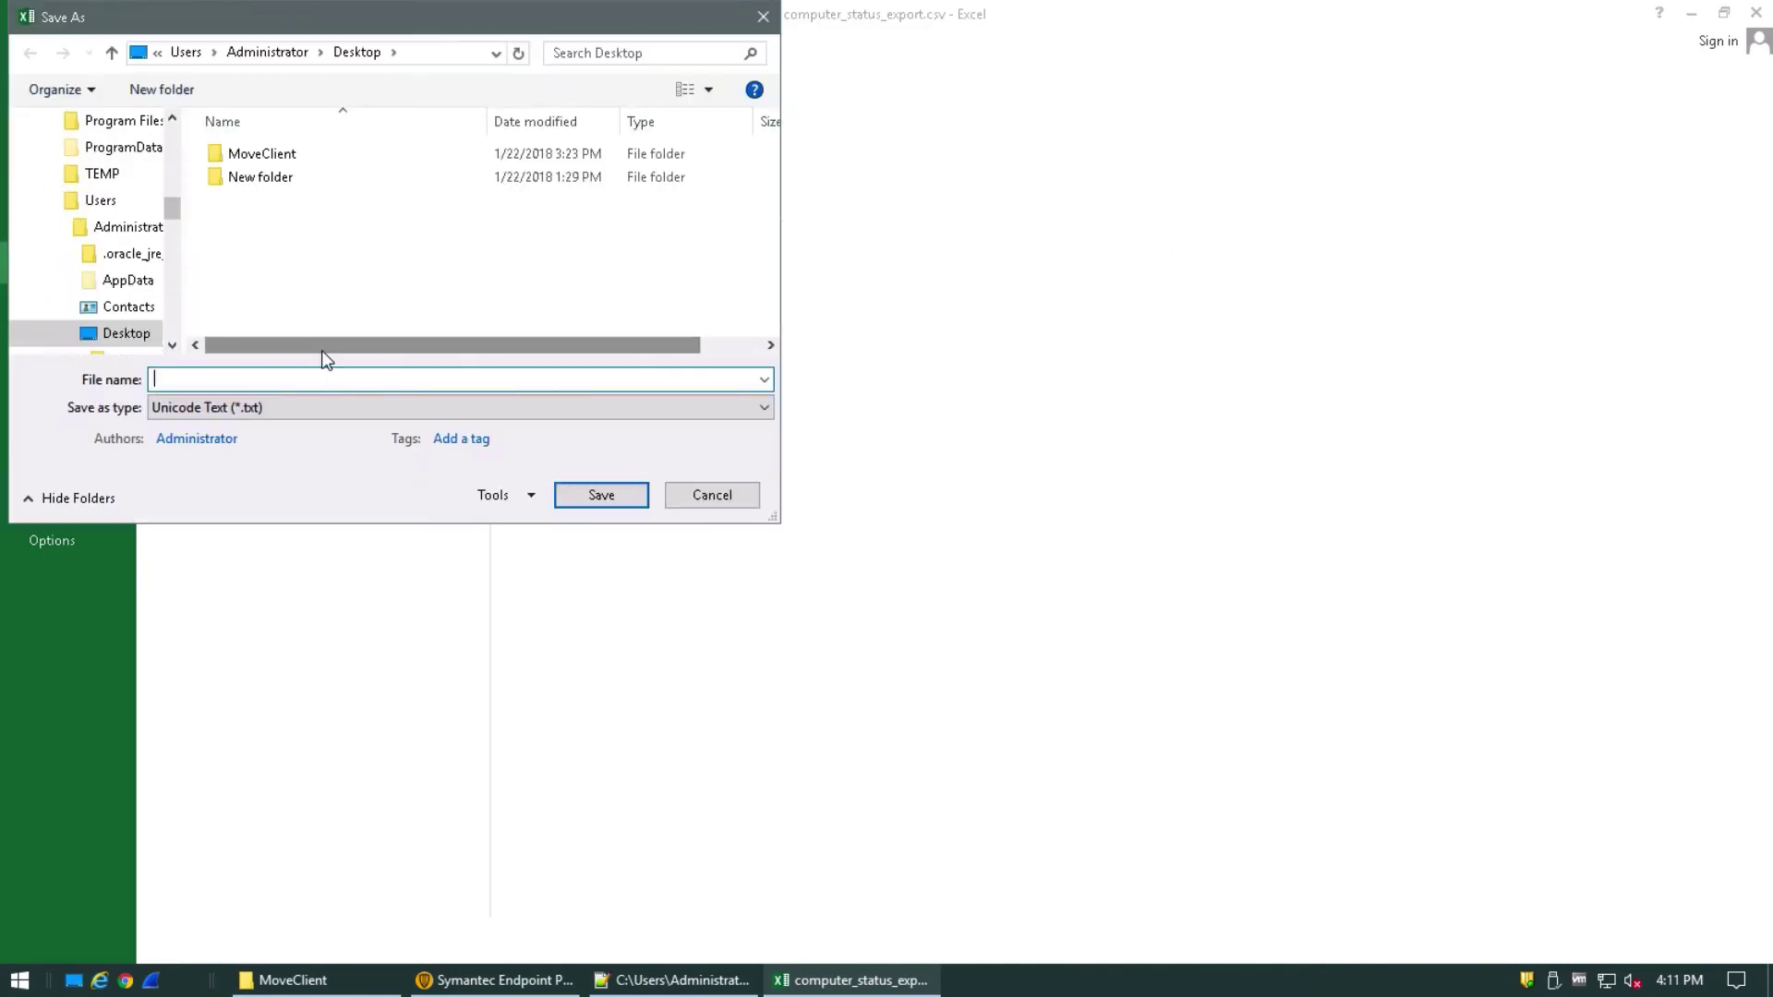
left_click(535, 407)
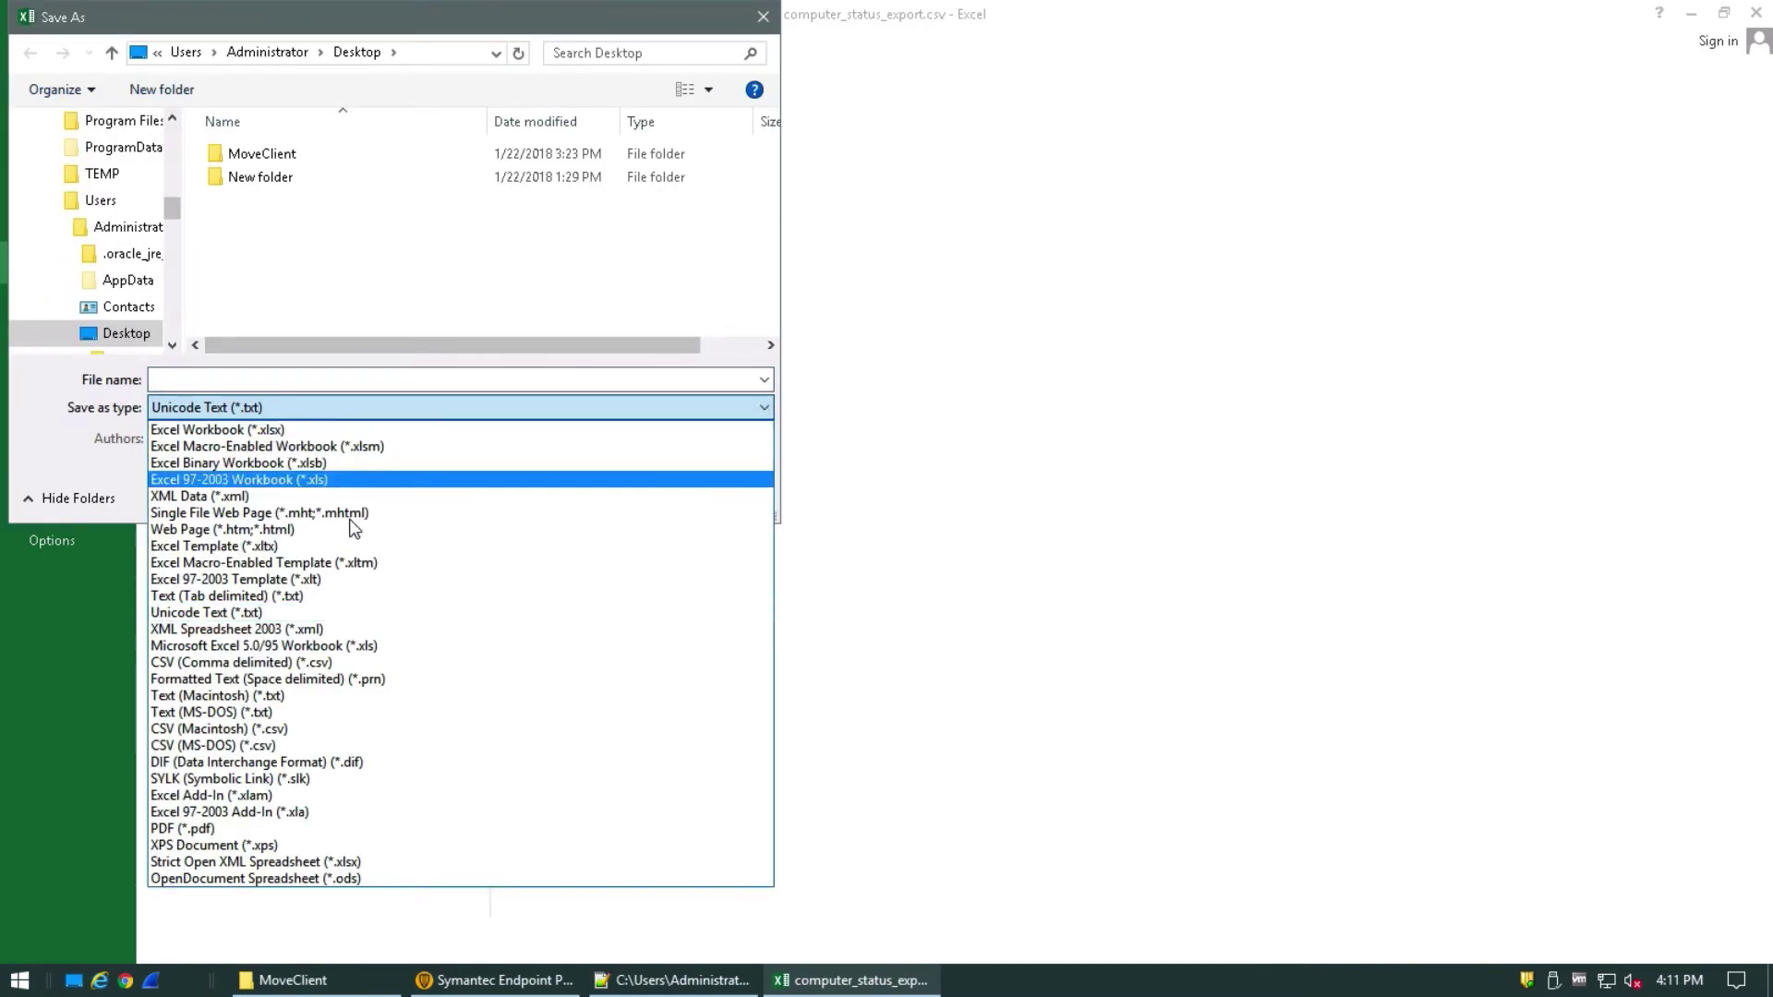
left_click(241, 663)
left_click(196, 379)
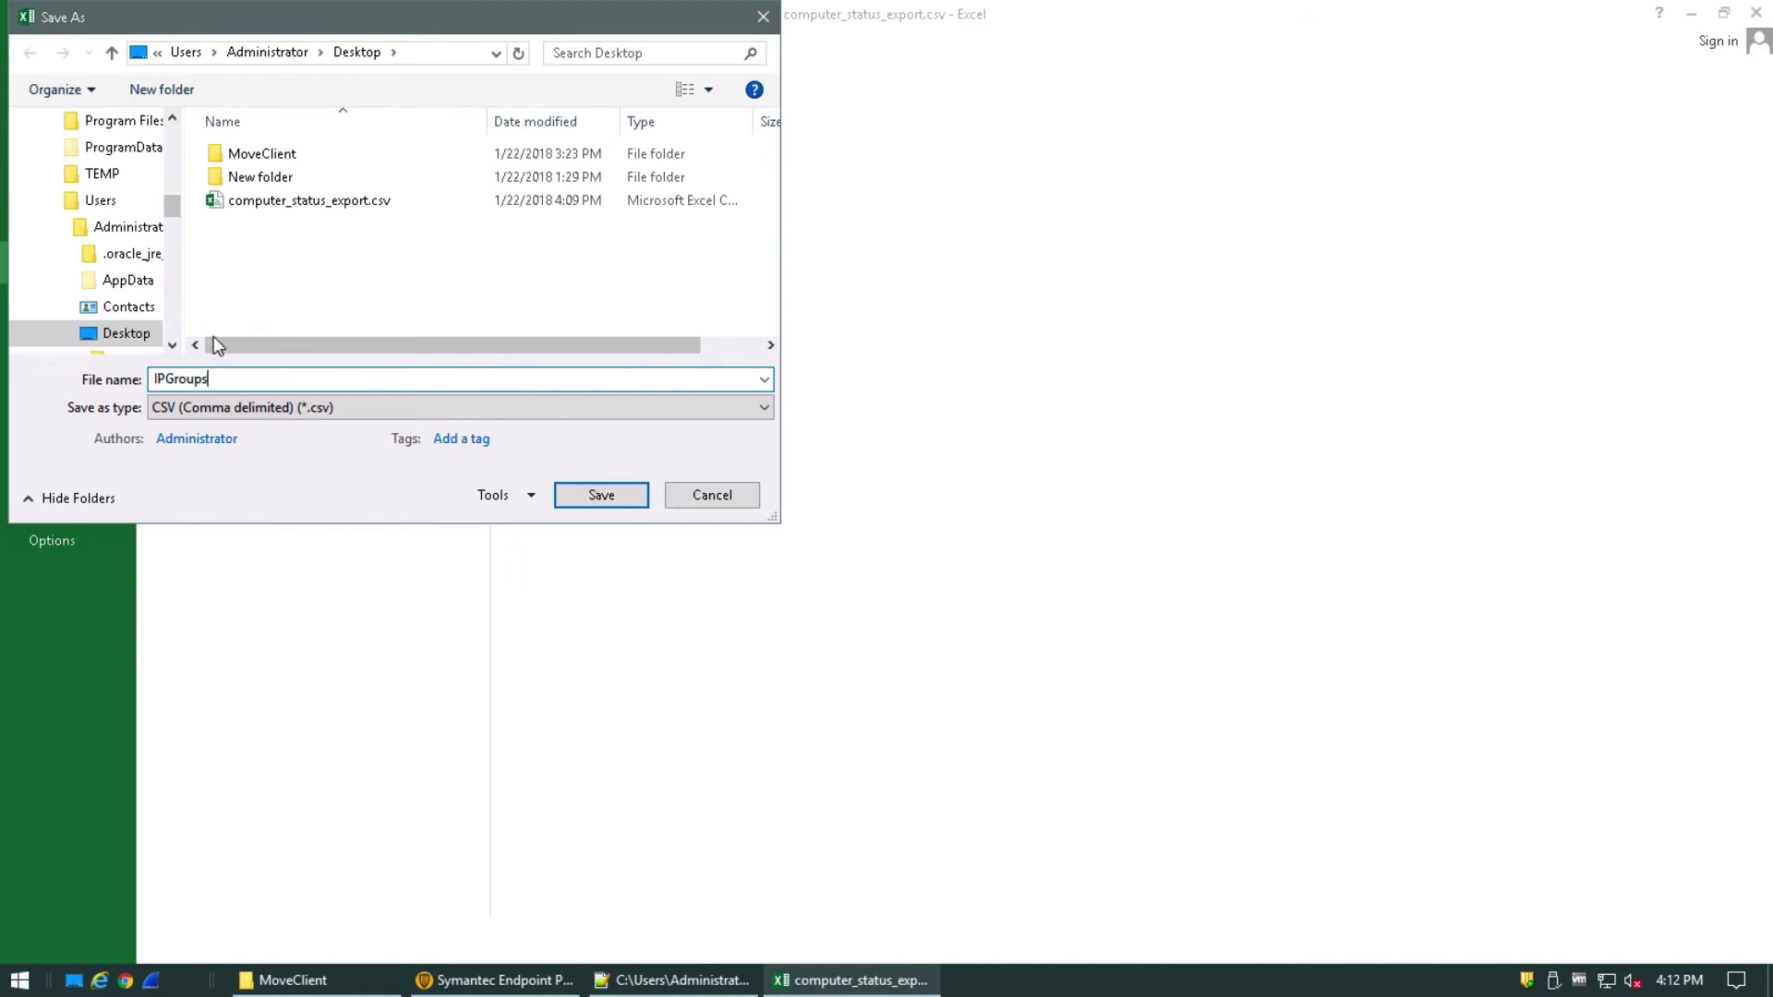
left_click(175, 371)
key("BackSpace")
type("g")
left_click(601, 496)
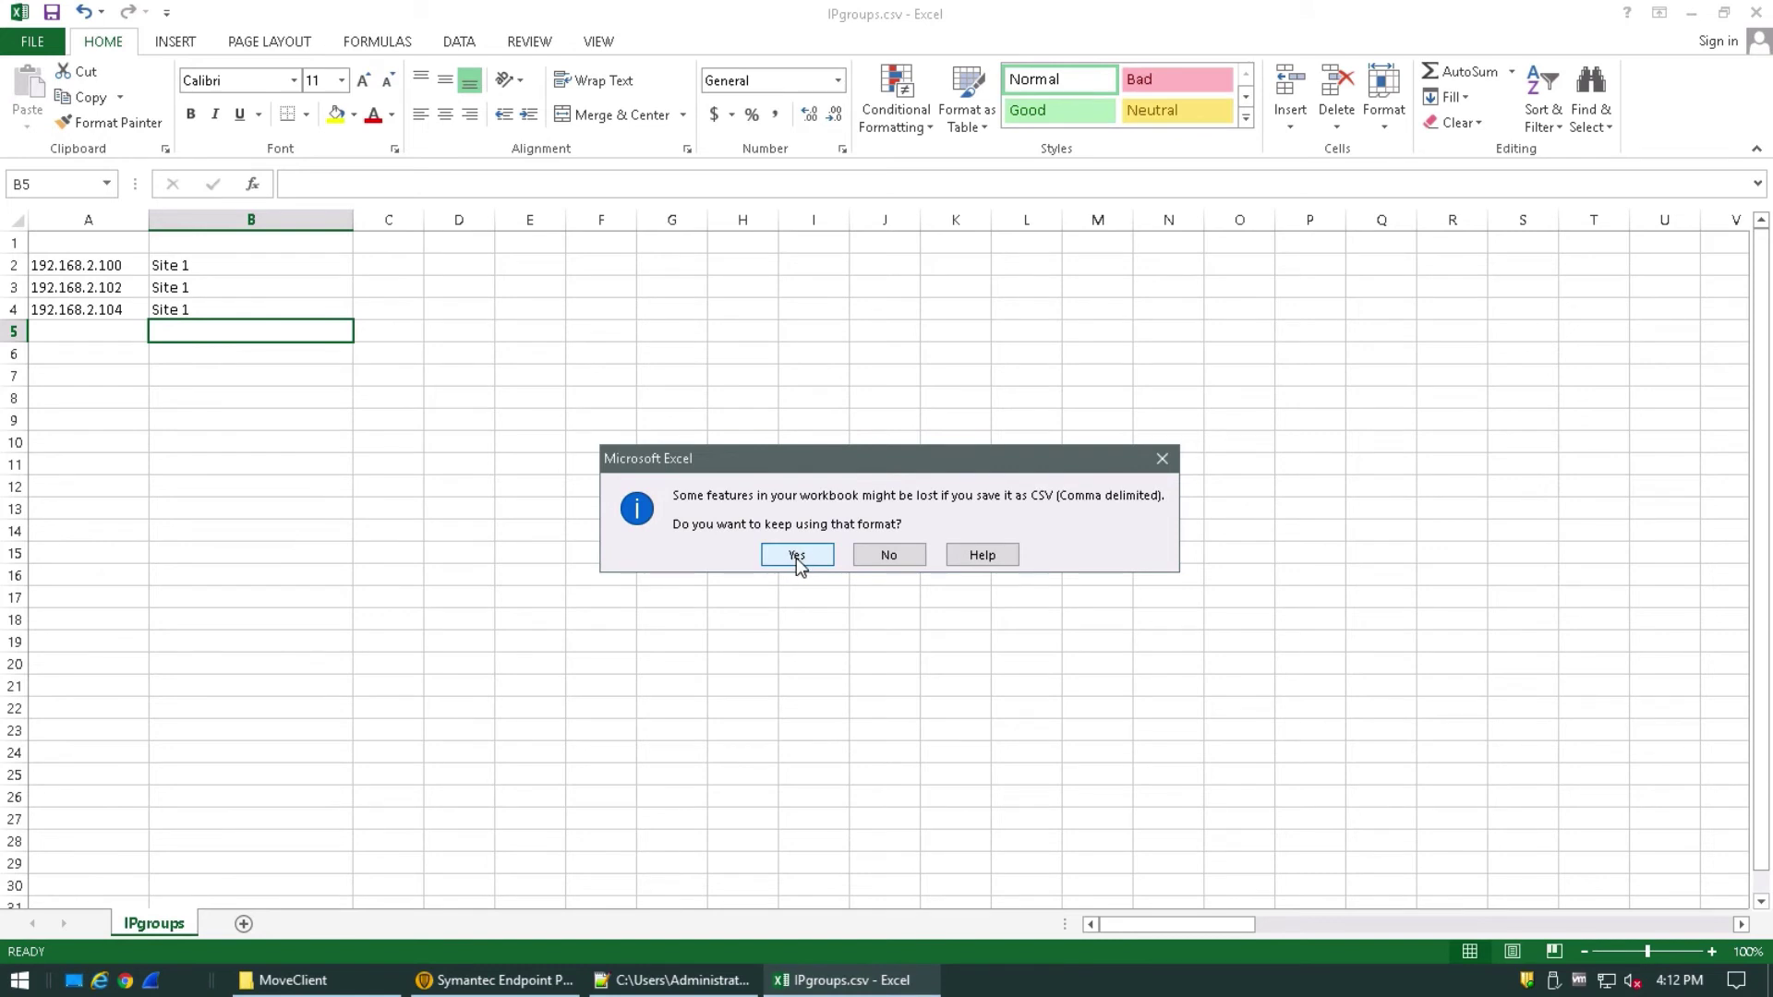
left_click(796, 555)
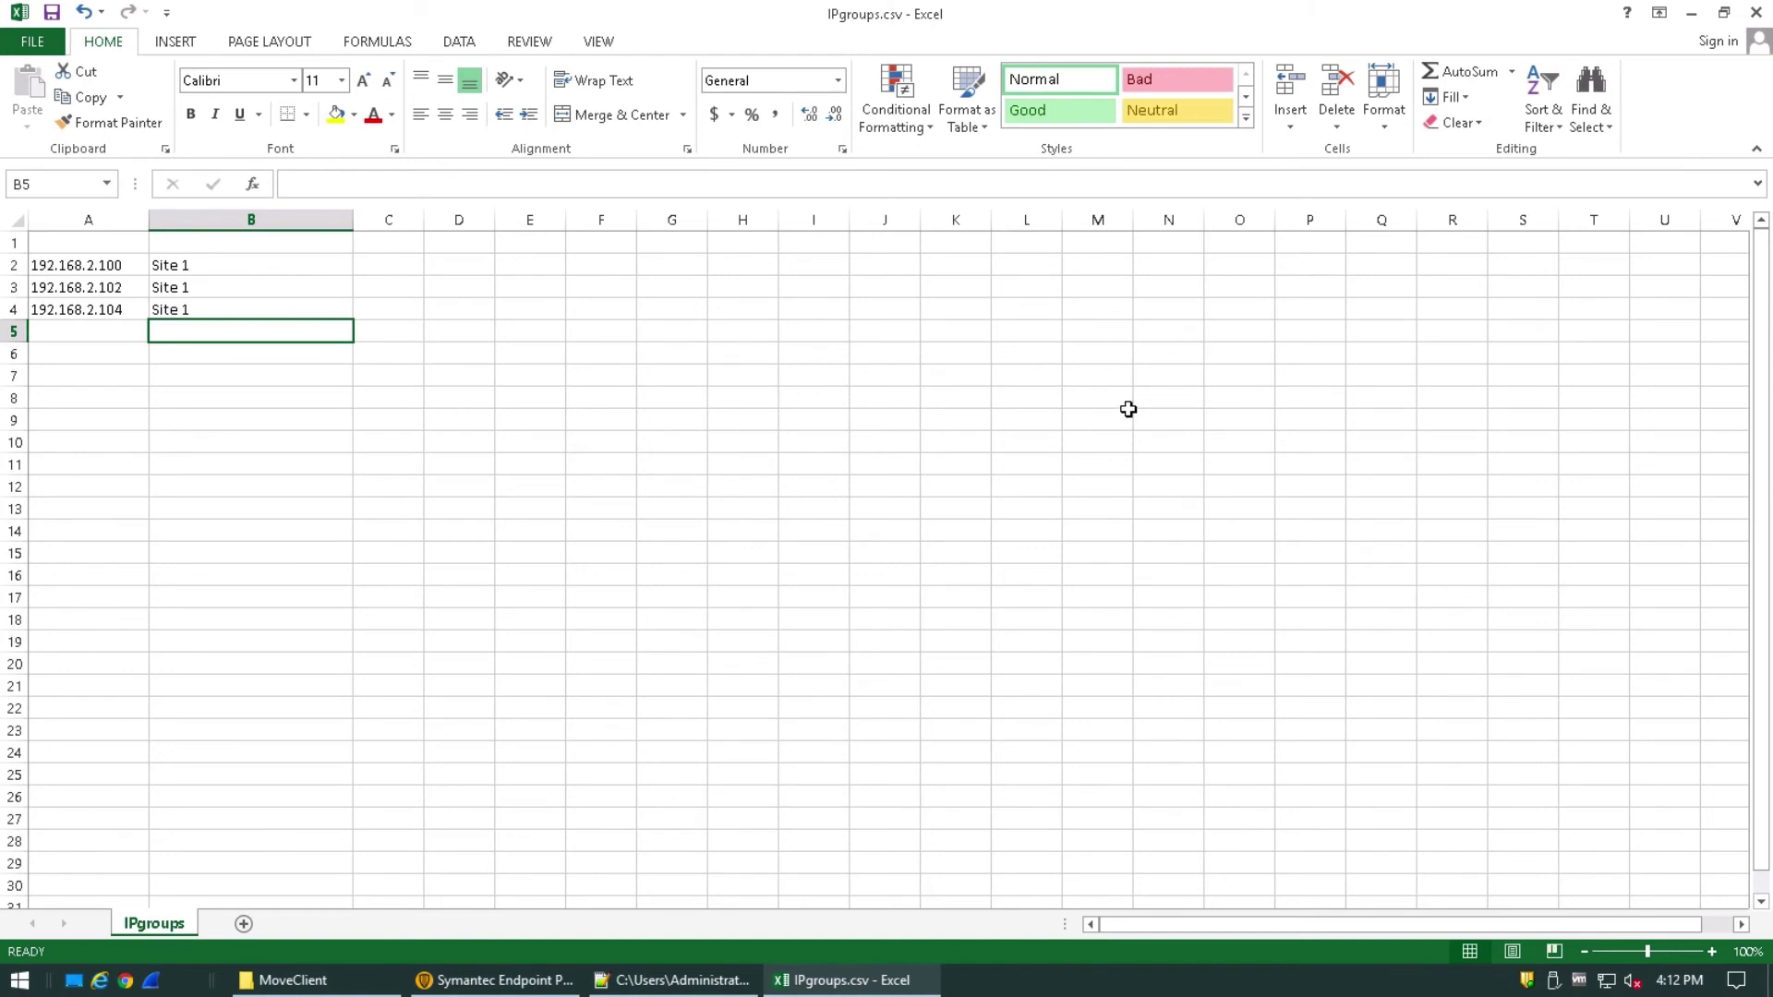
Rename the desktop file IPgroups.csv to IPgroups.txt, accepting the extension change, then return to Excel.
left_click(1691, 13)
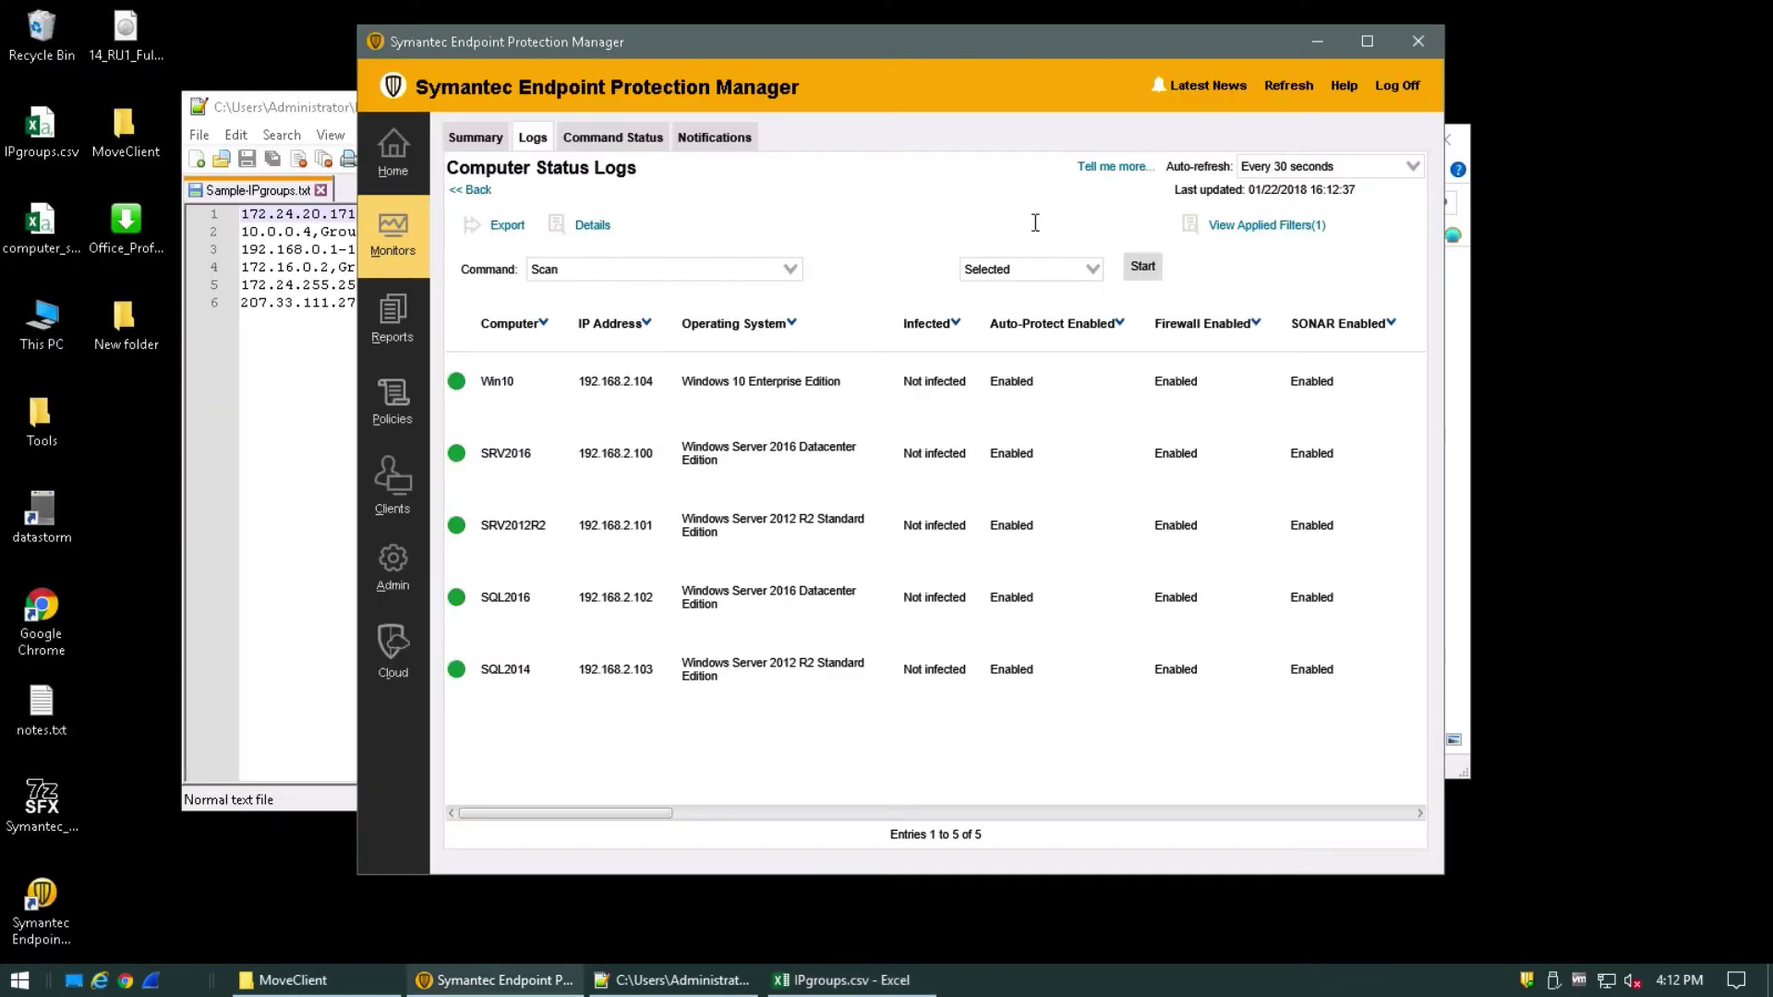
left_click(46, 136)
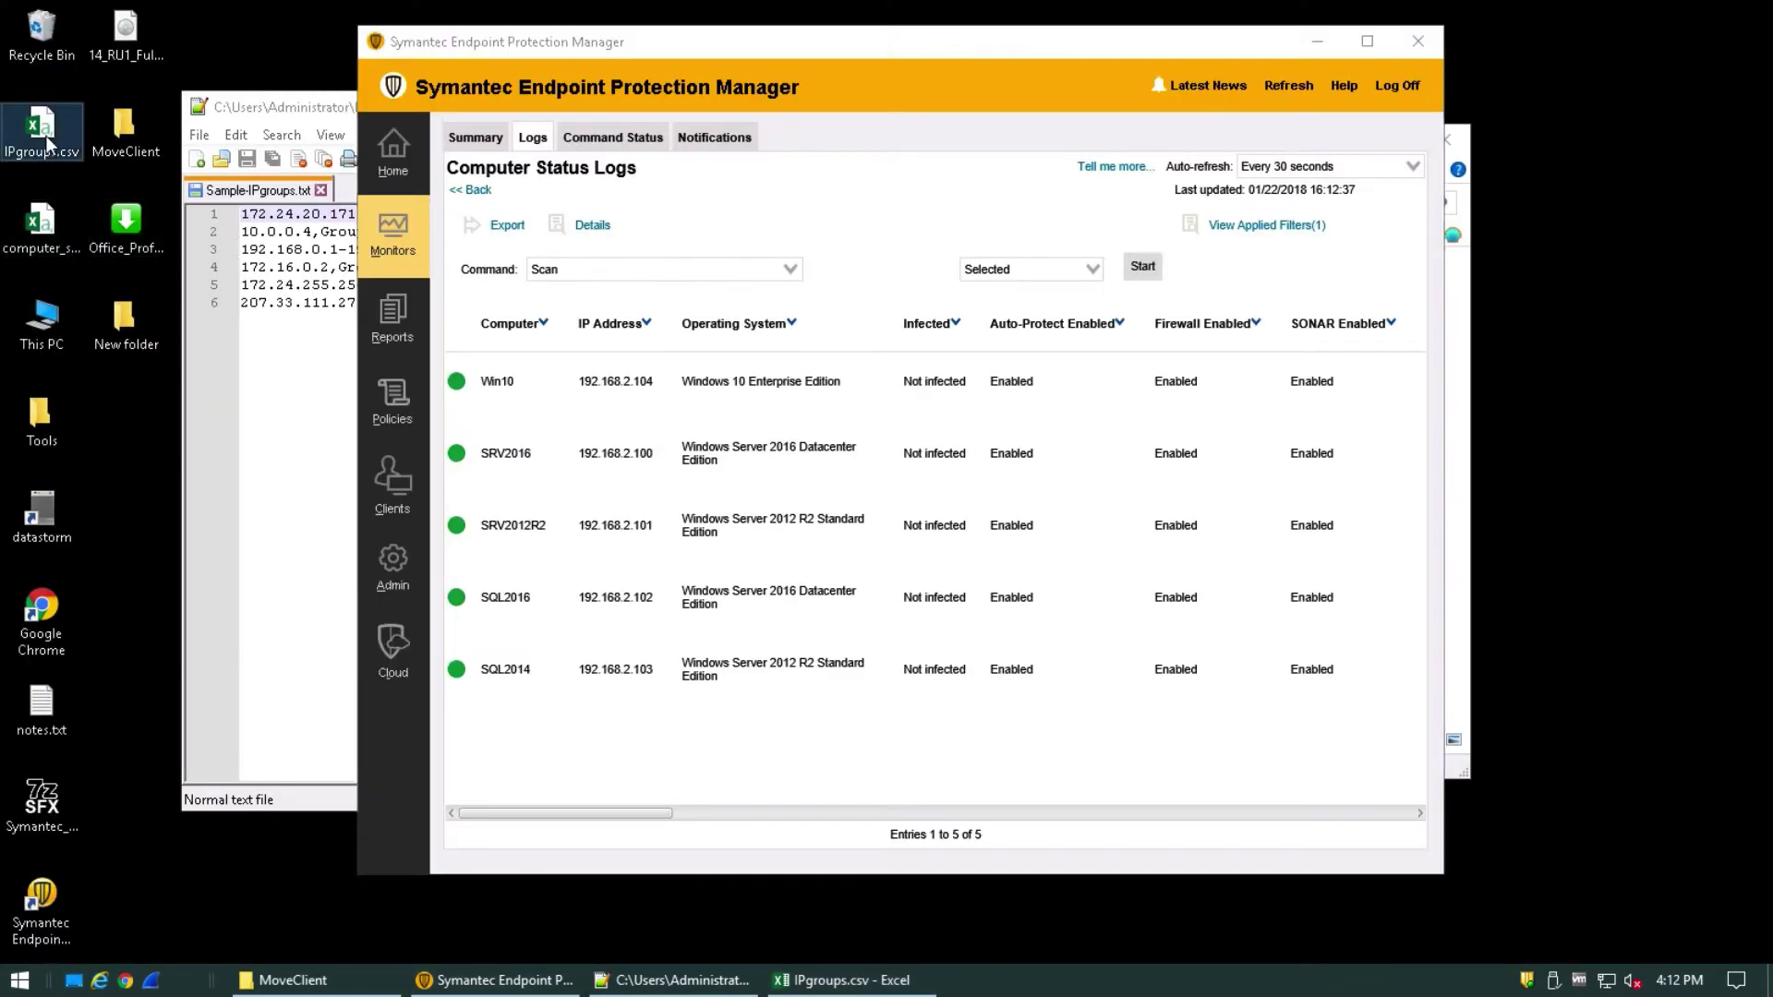
right_click(47, 139)
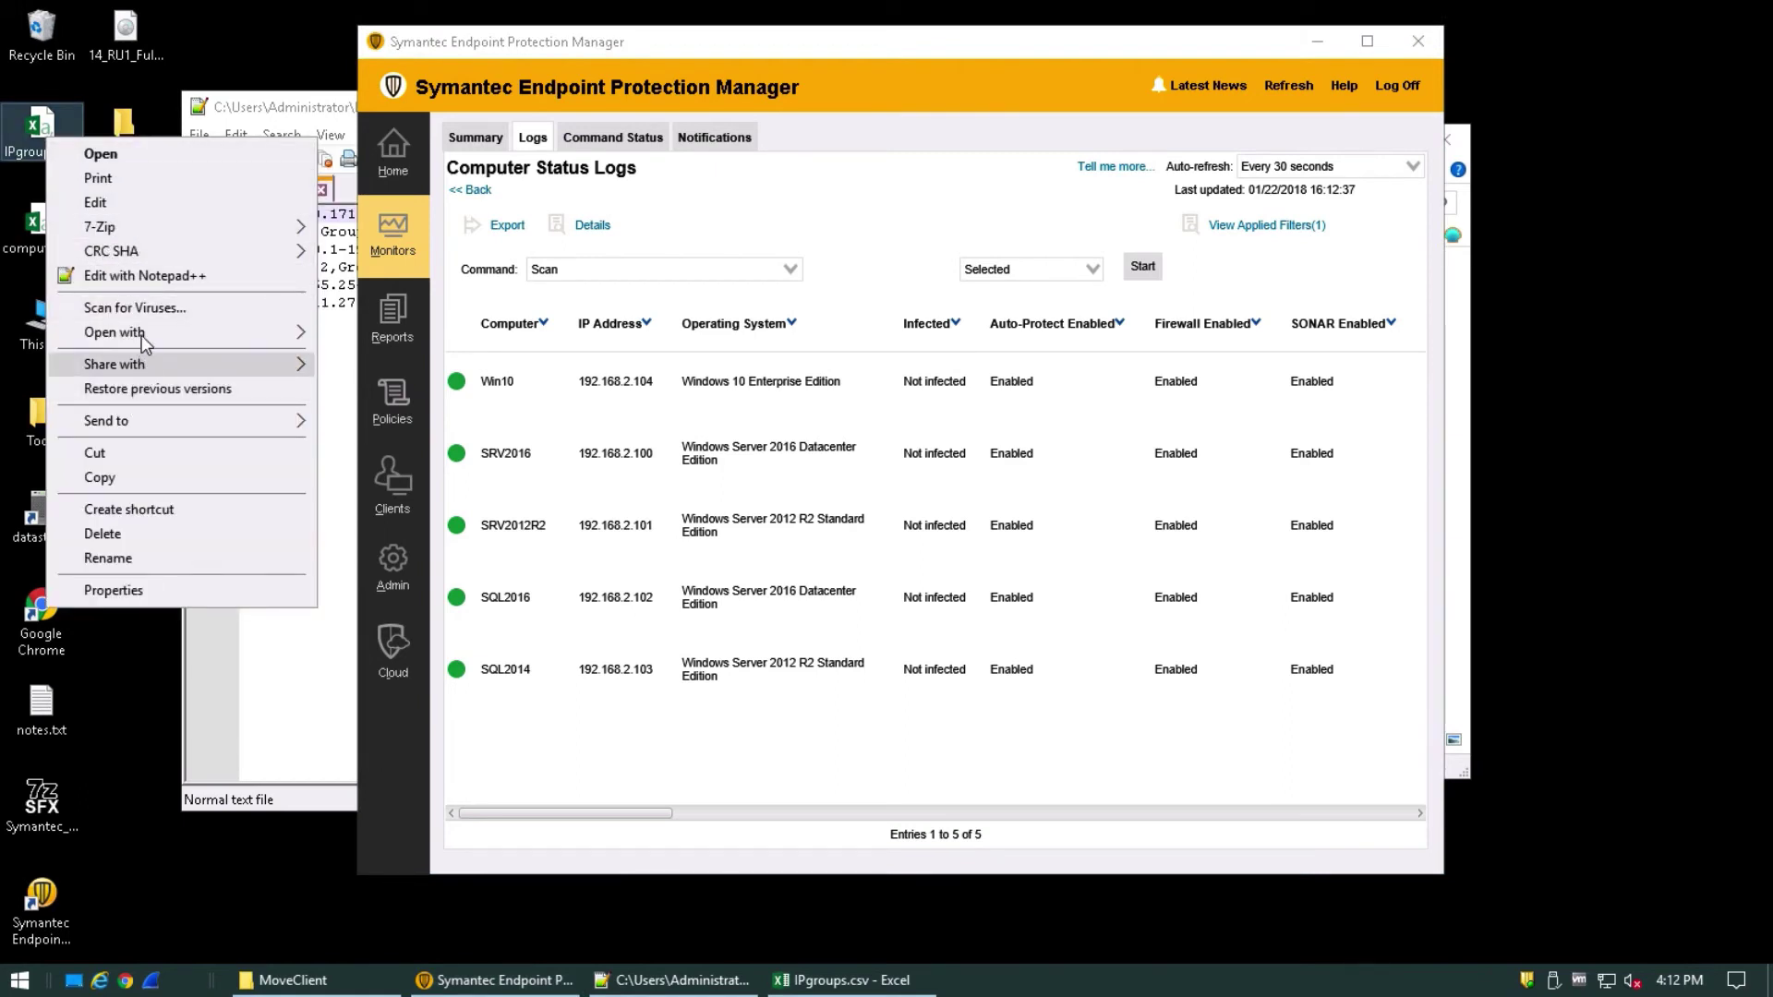
left_click(132, 558)
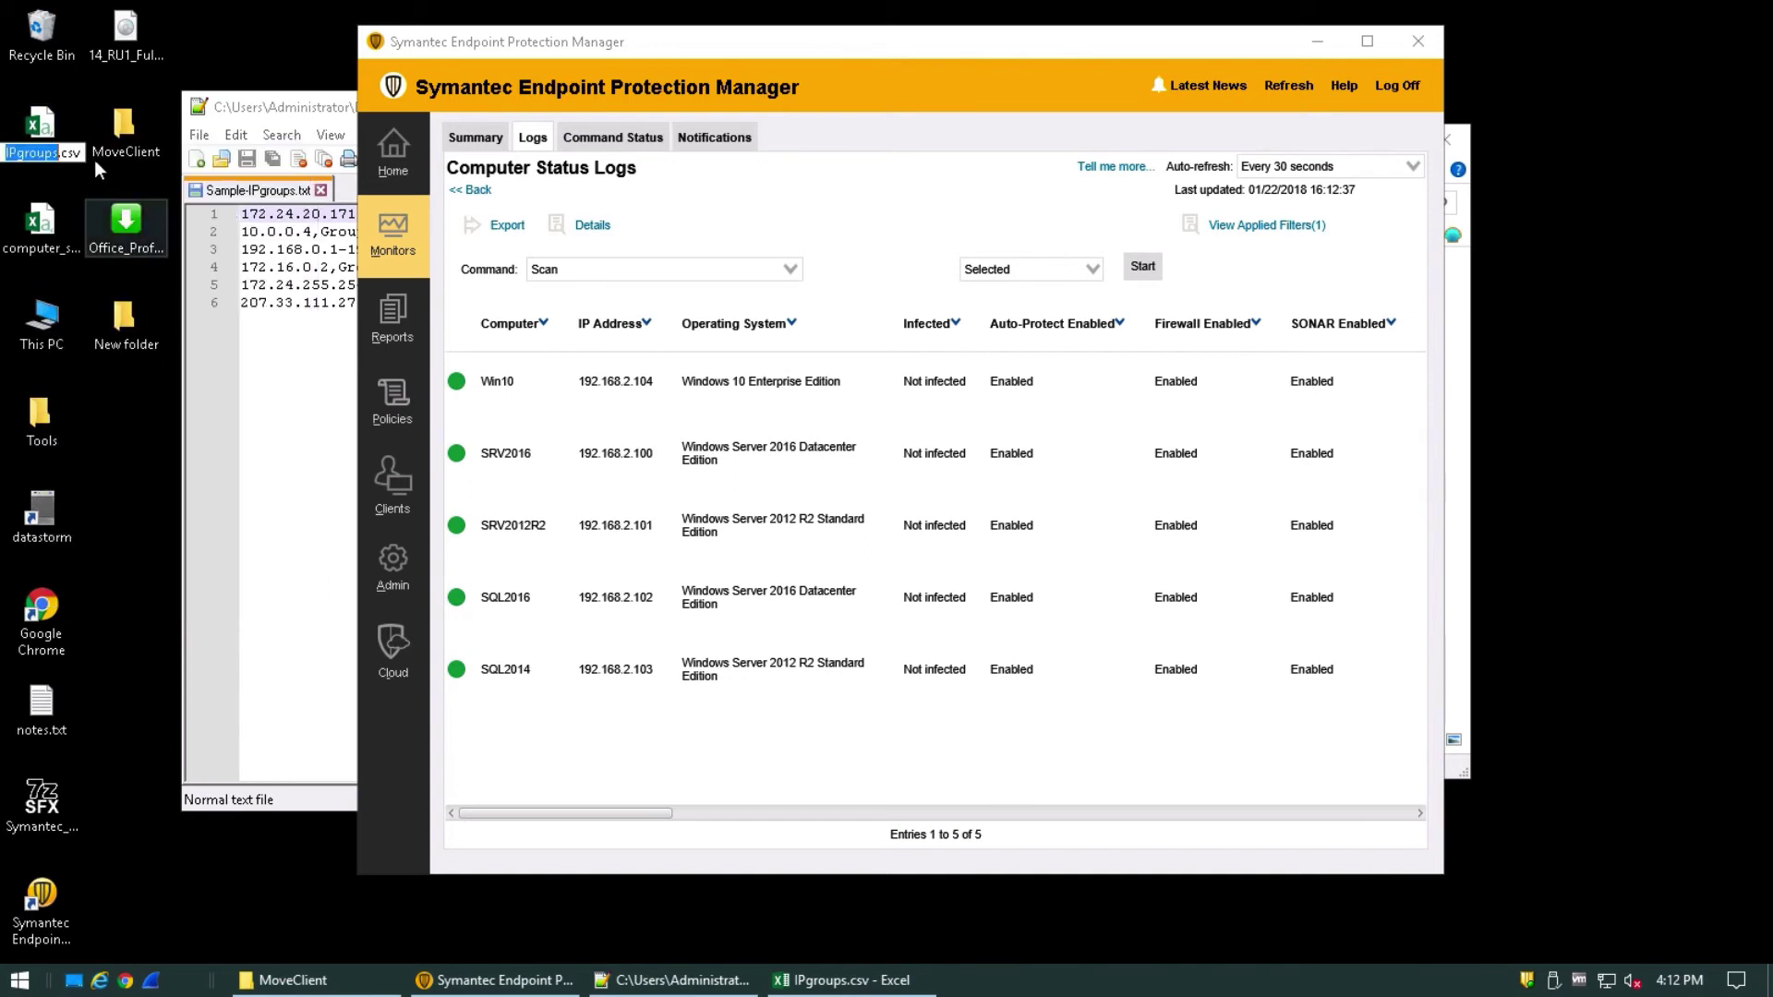
key("BackSpace")
key("BackSpace")
key("BackSpace")
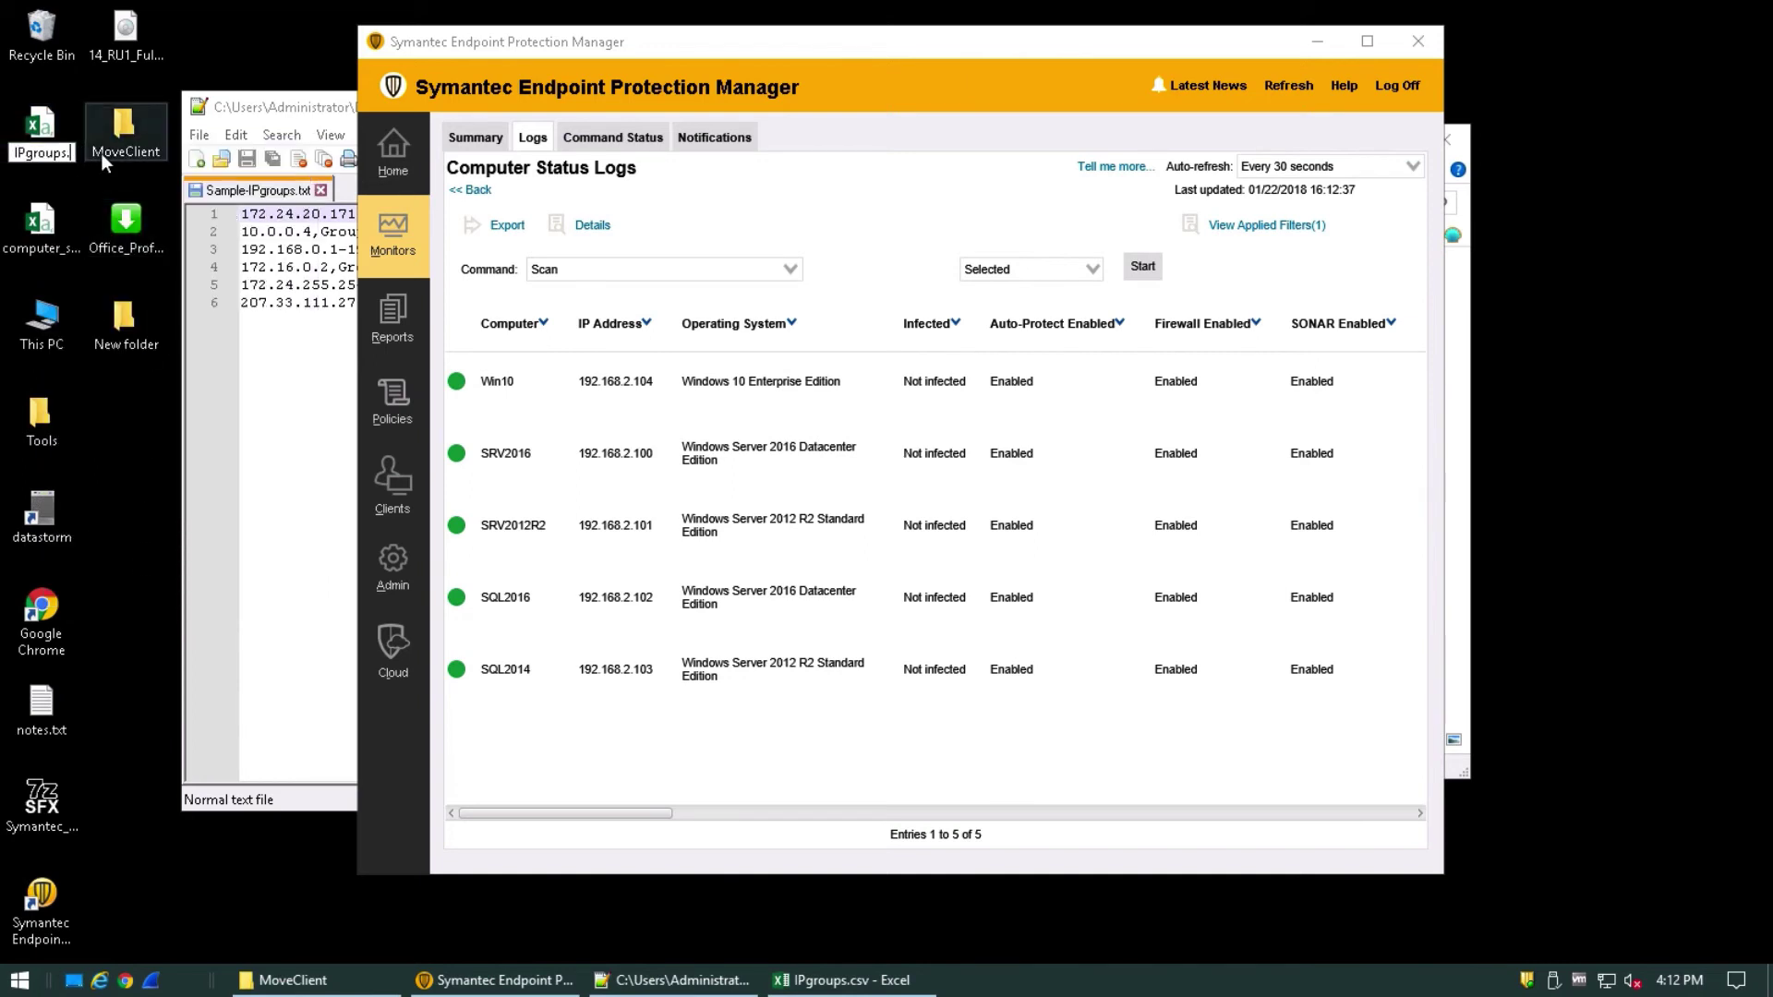
type("txt")
key("Return")
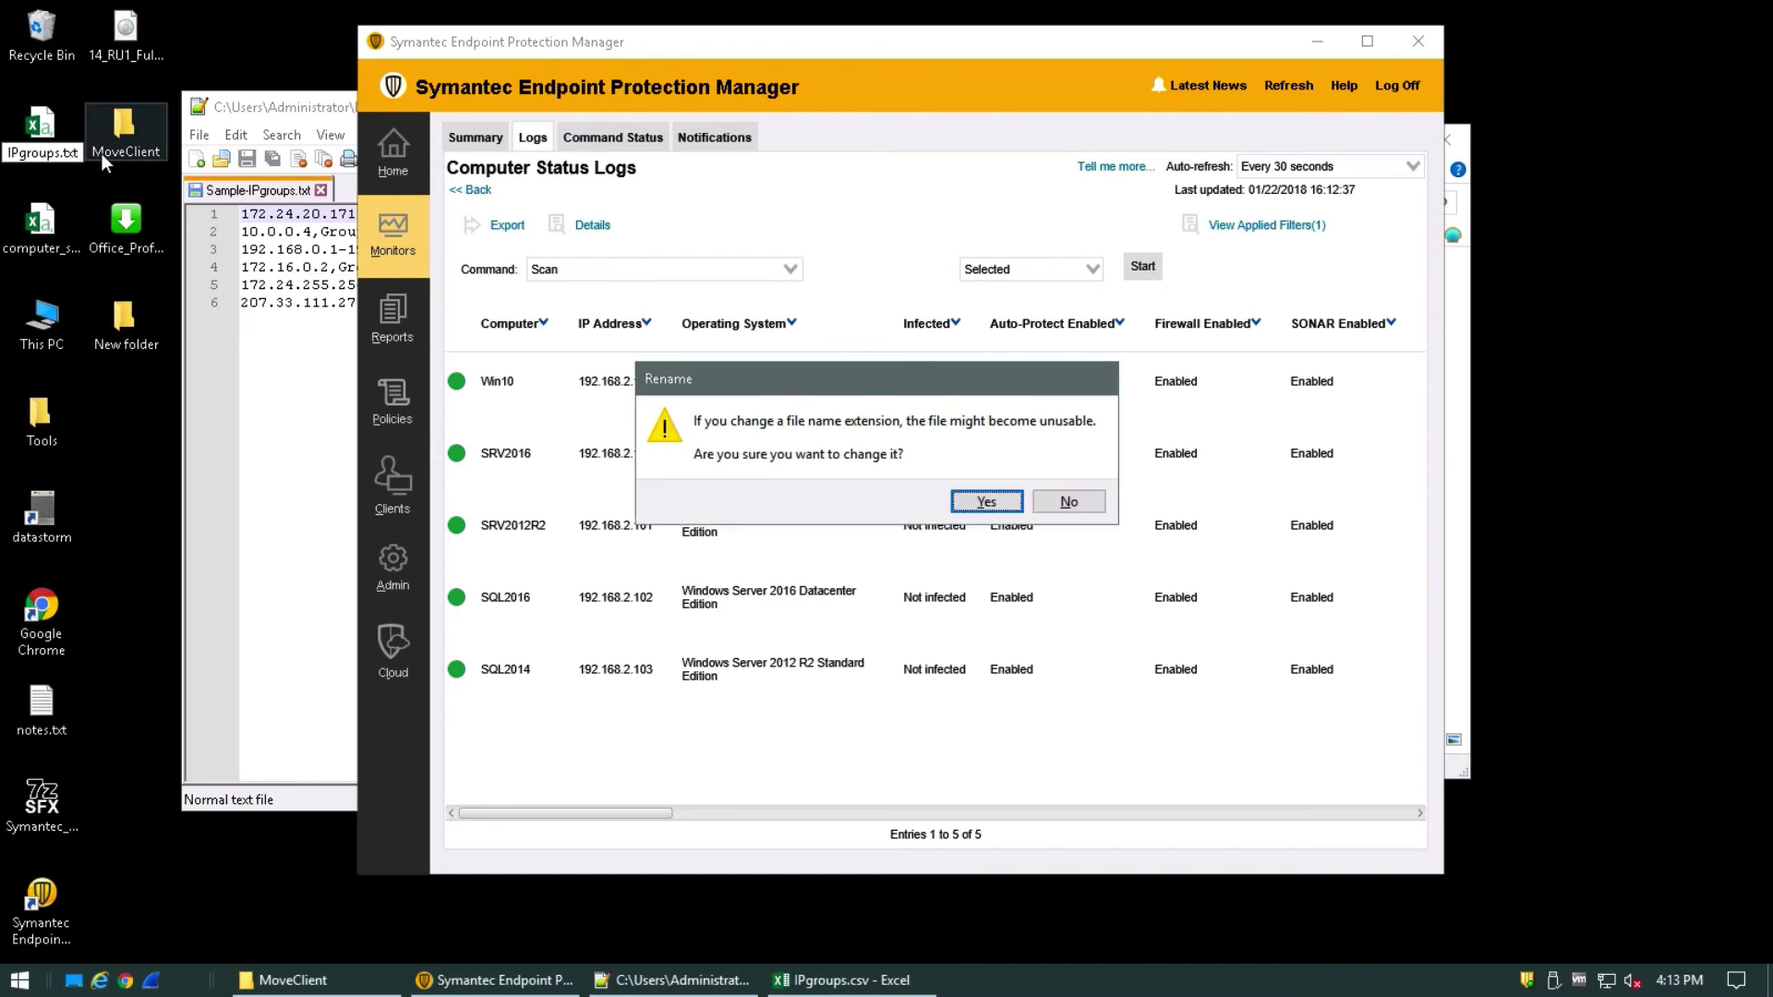
left_click(985, 504)
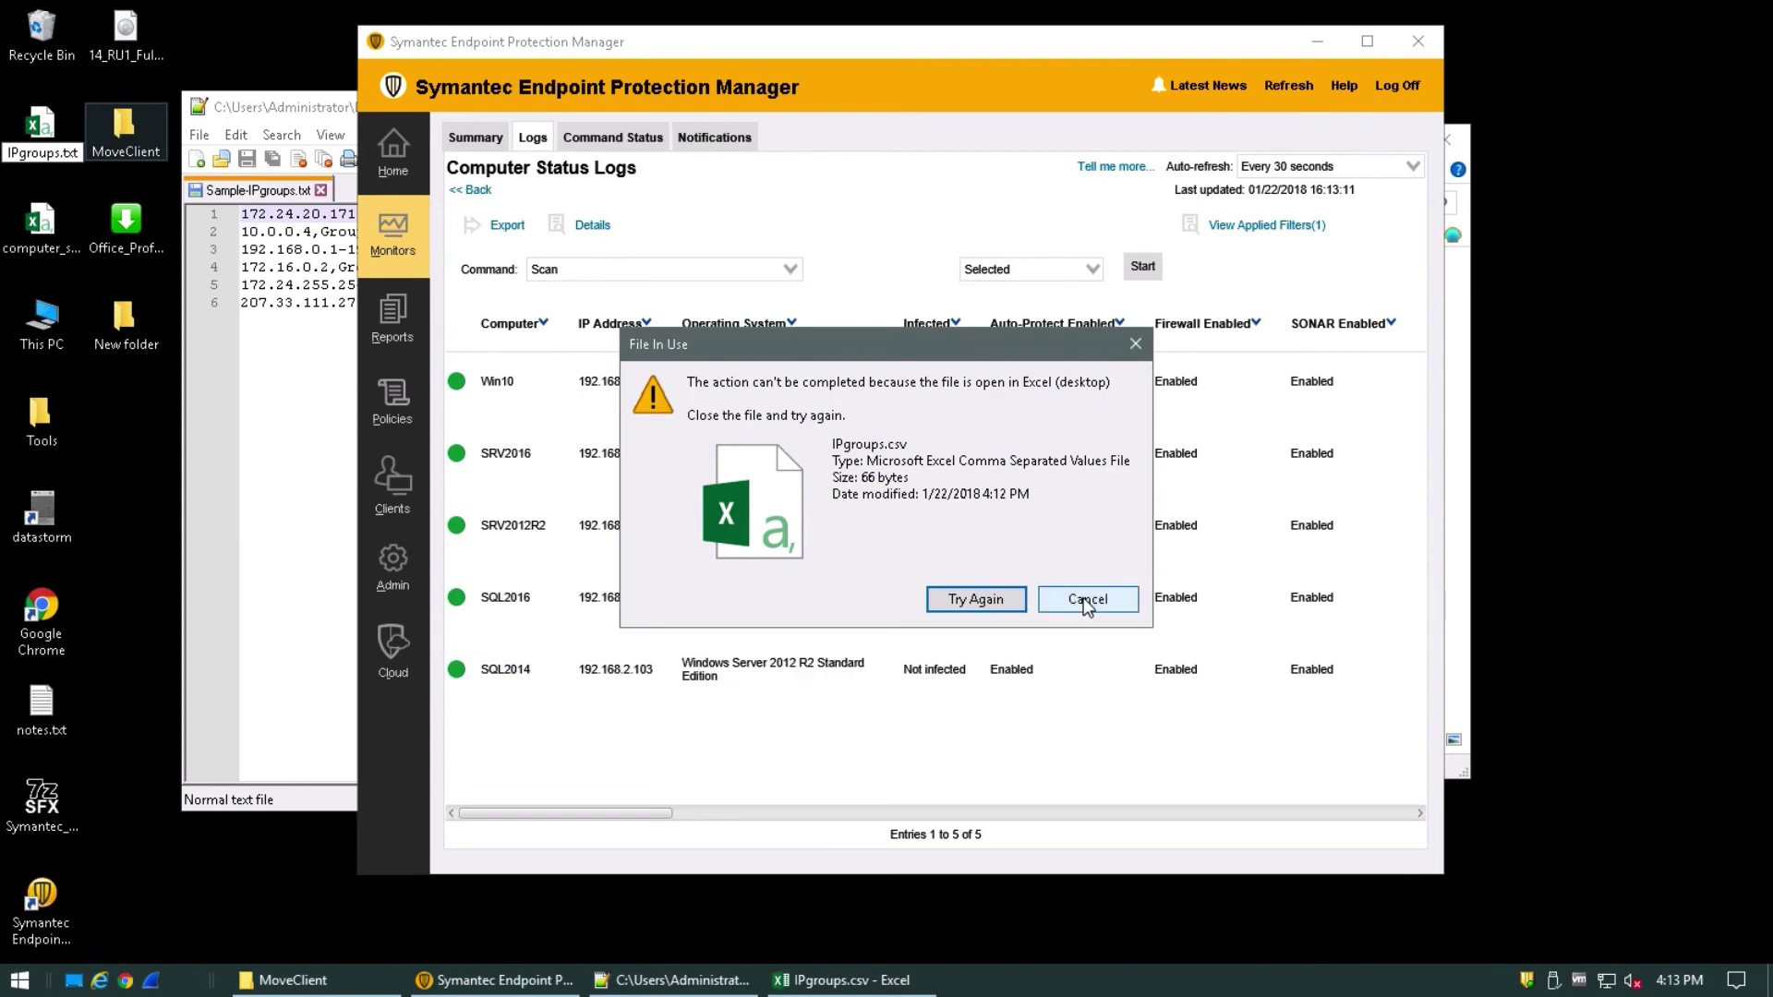
left_click(818, 981)
Close Excel without saving and retry the rename to IPgroups.txt.
left_click(1756, 13)
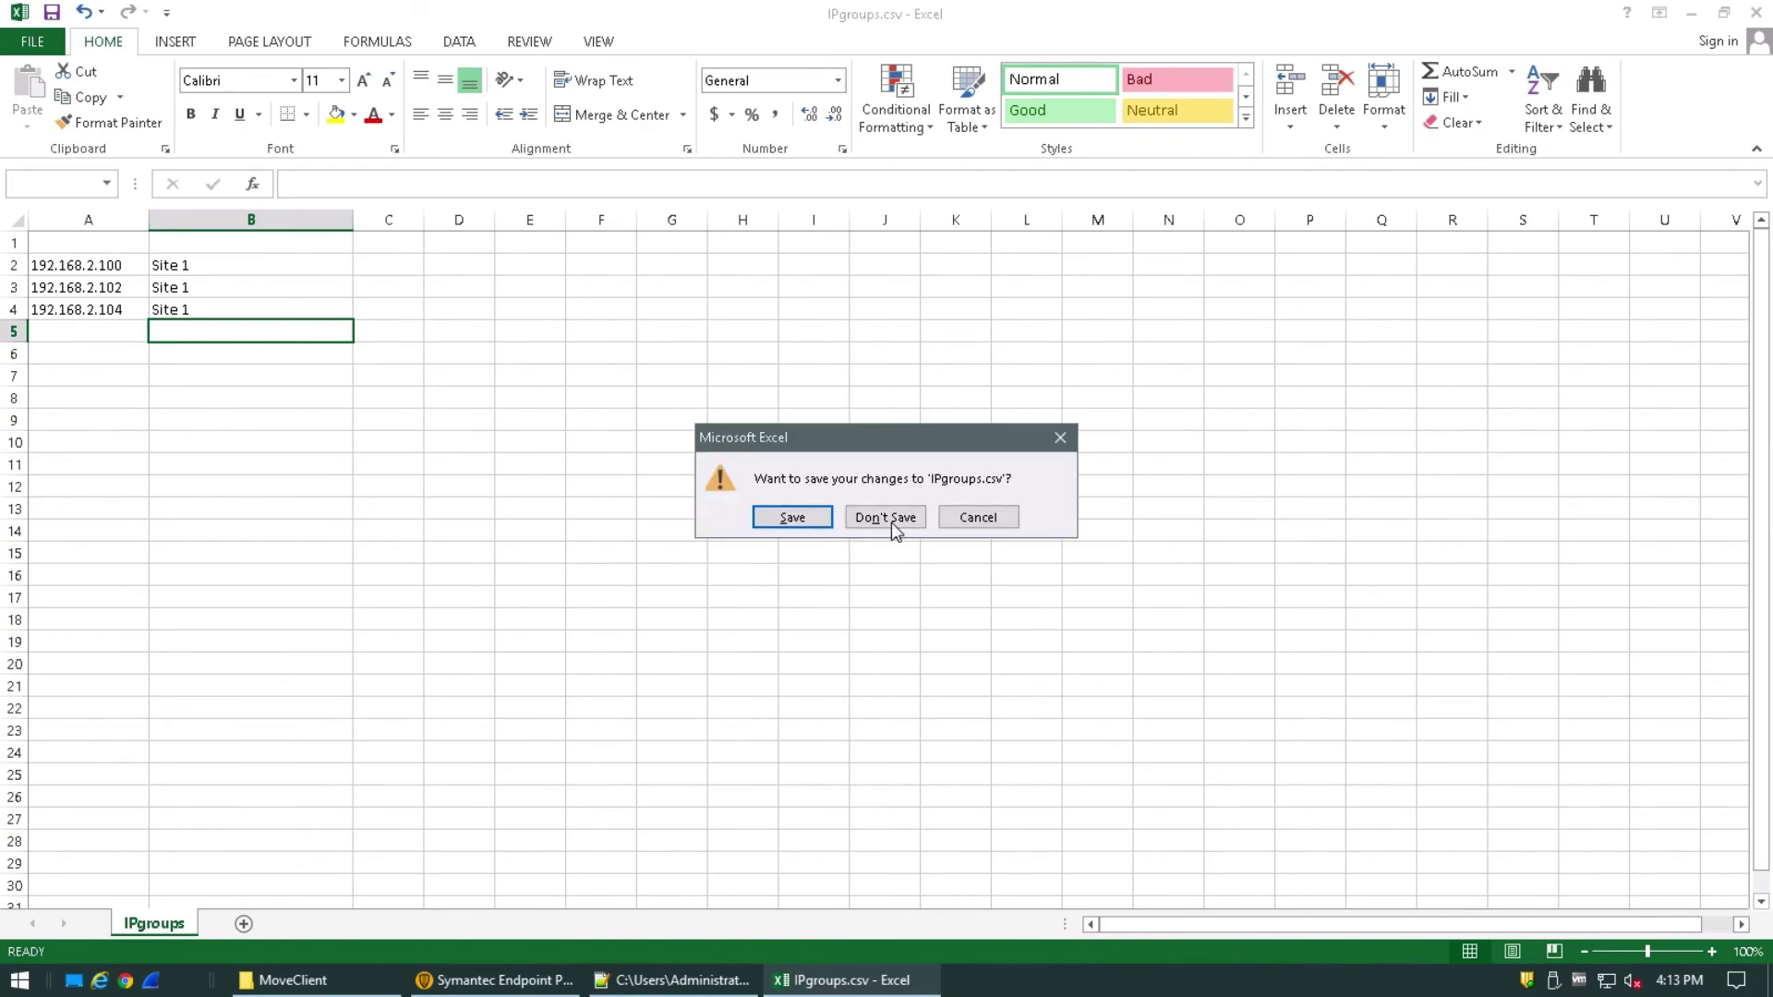
left_click(886, 519)
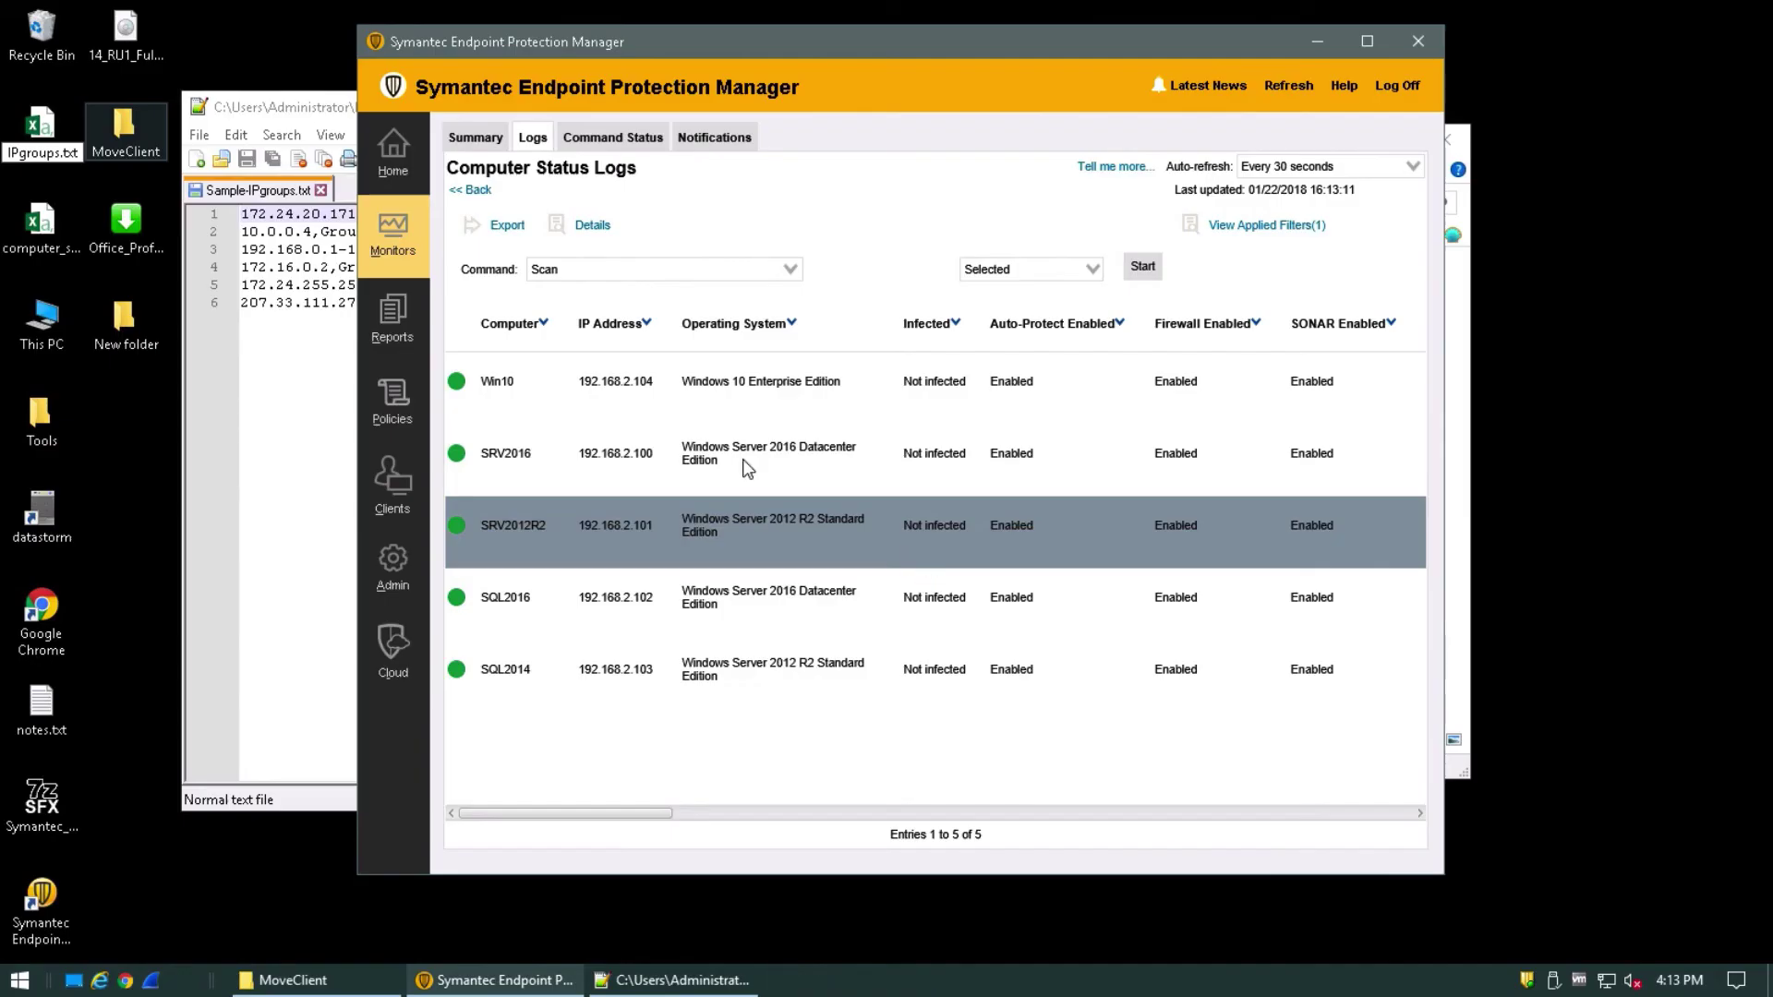
left_click(48, 137)
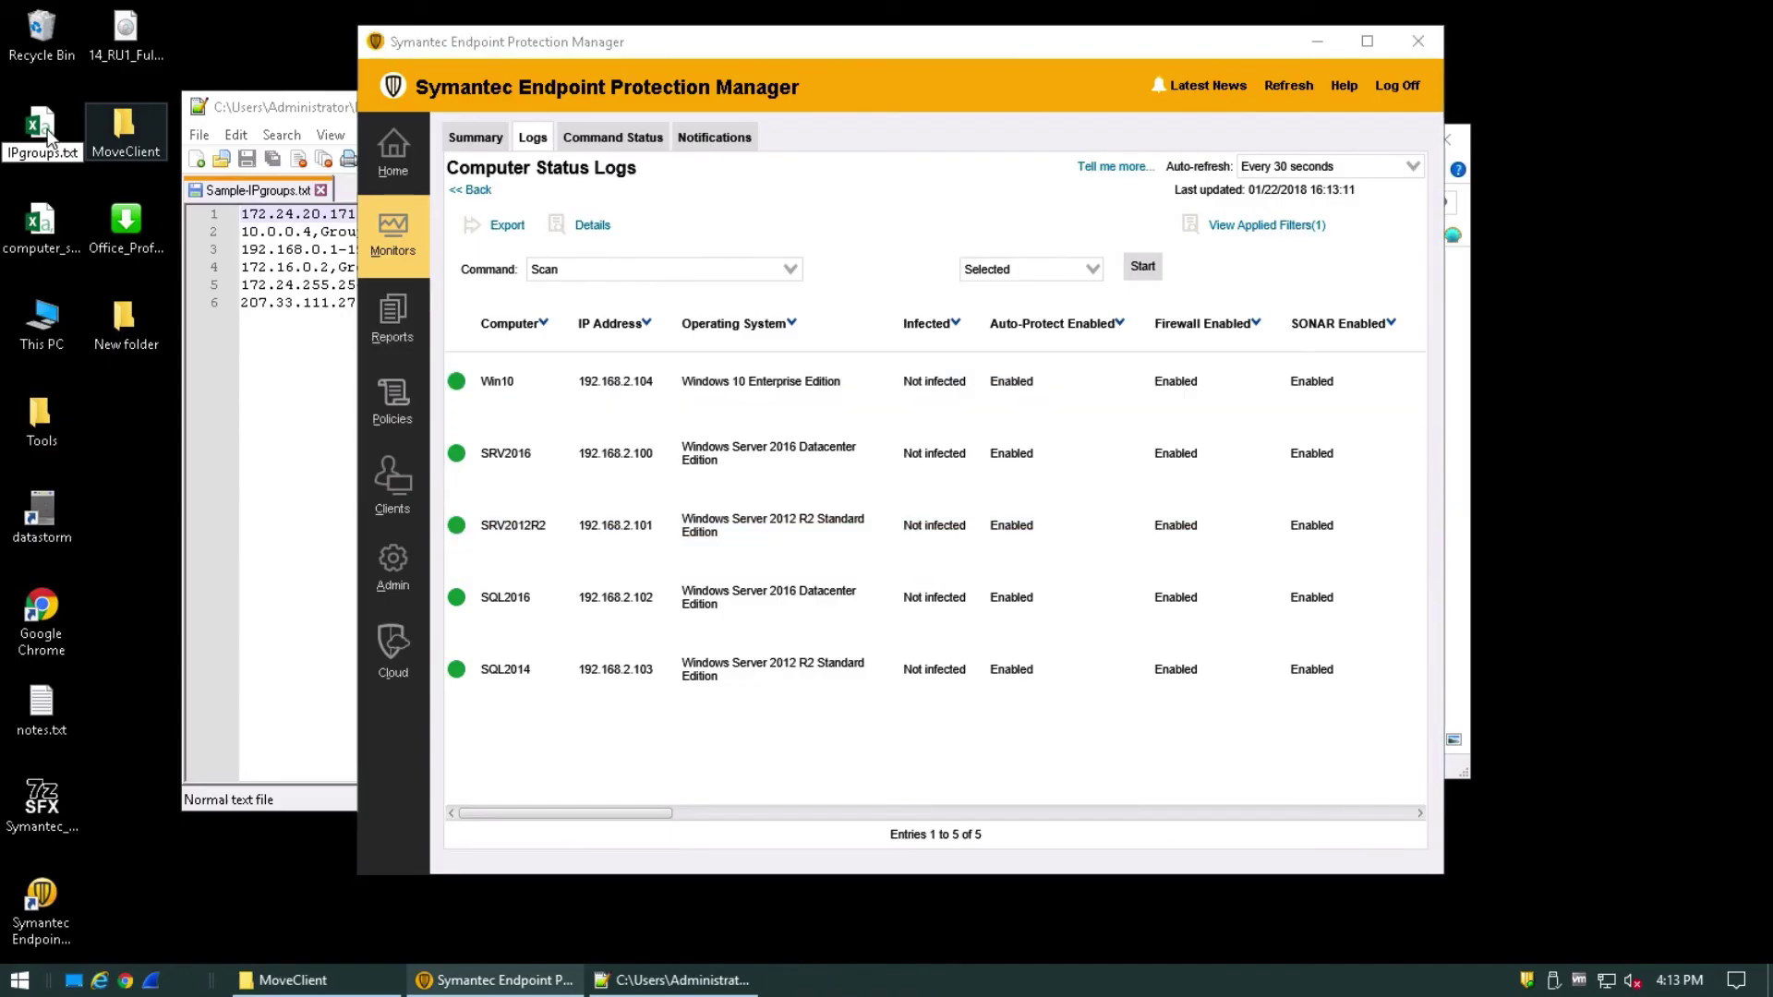
left_click(1318, 51)
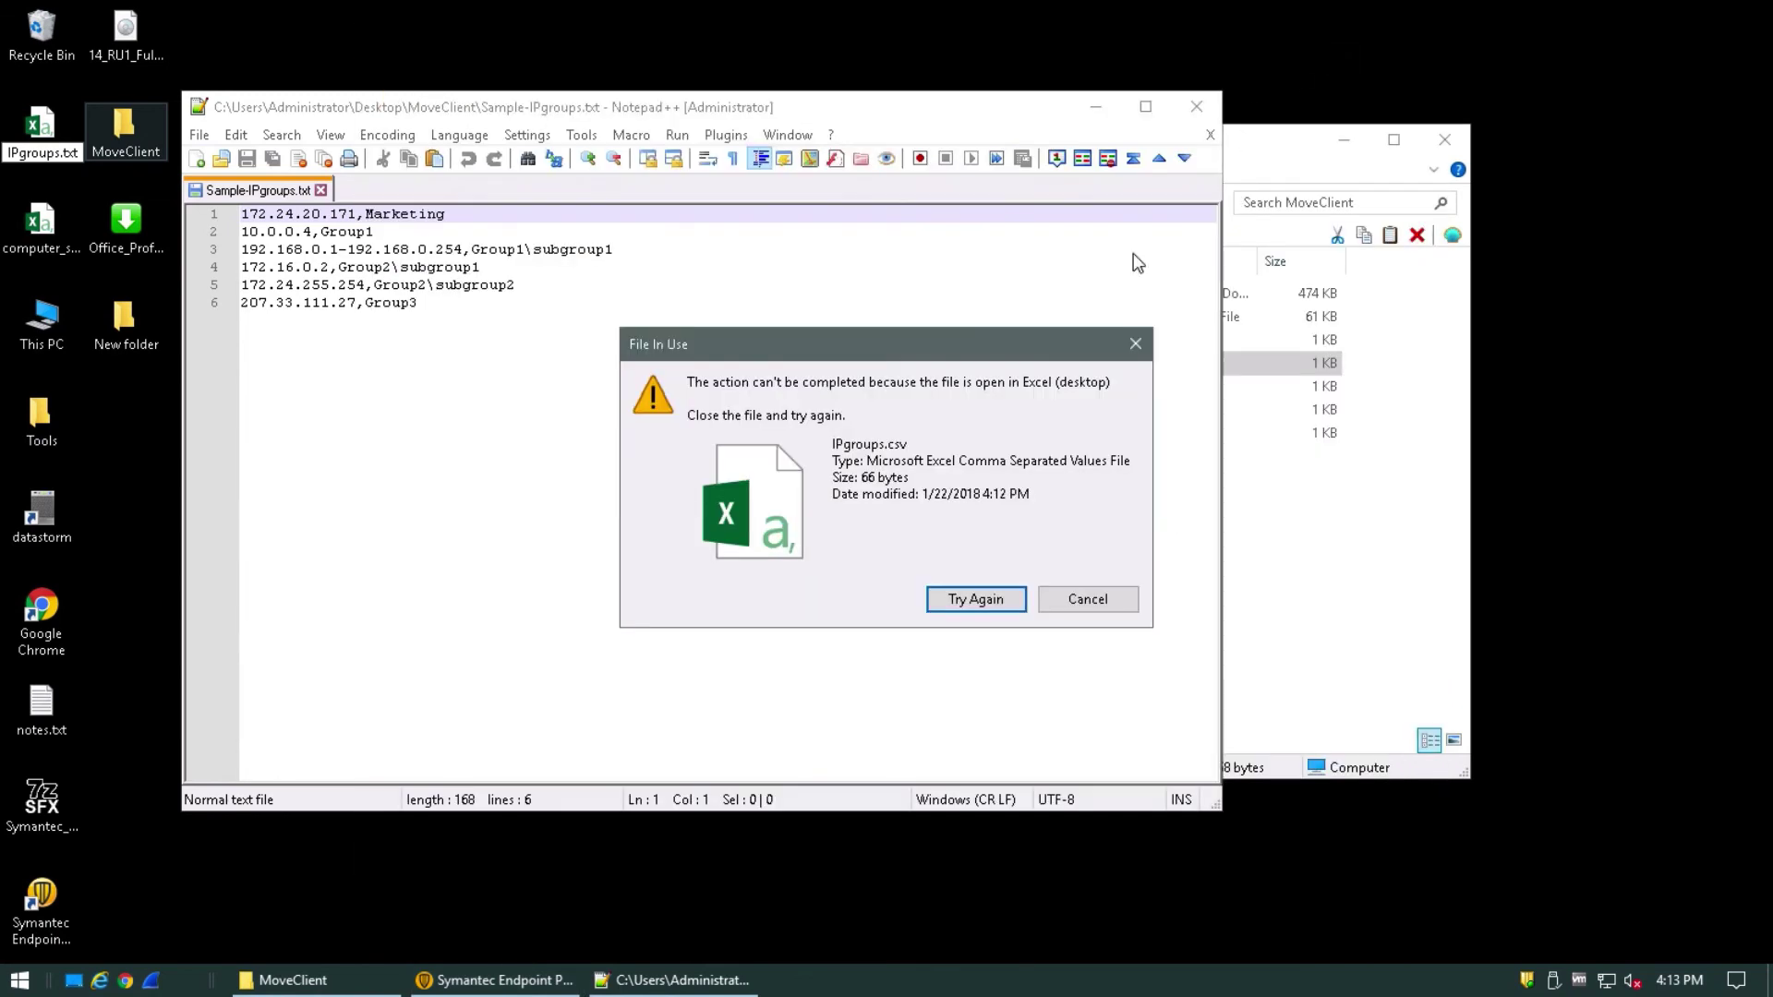
left_click(1004, 595)
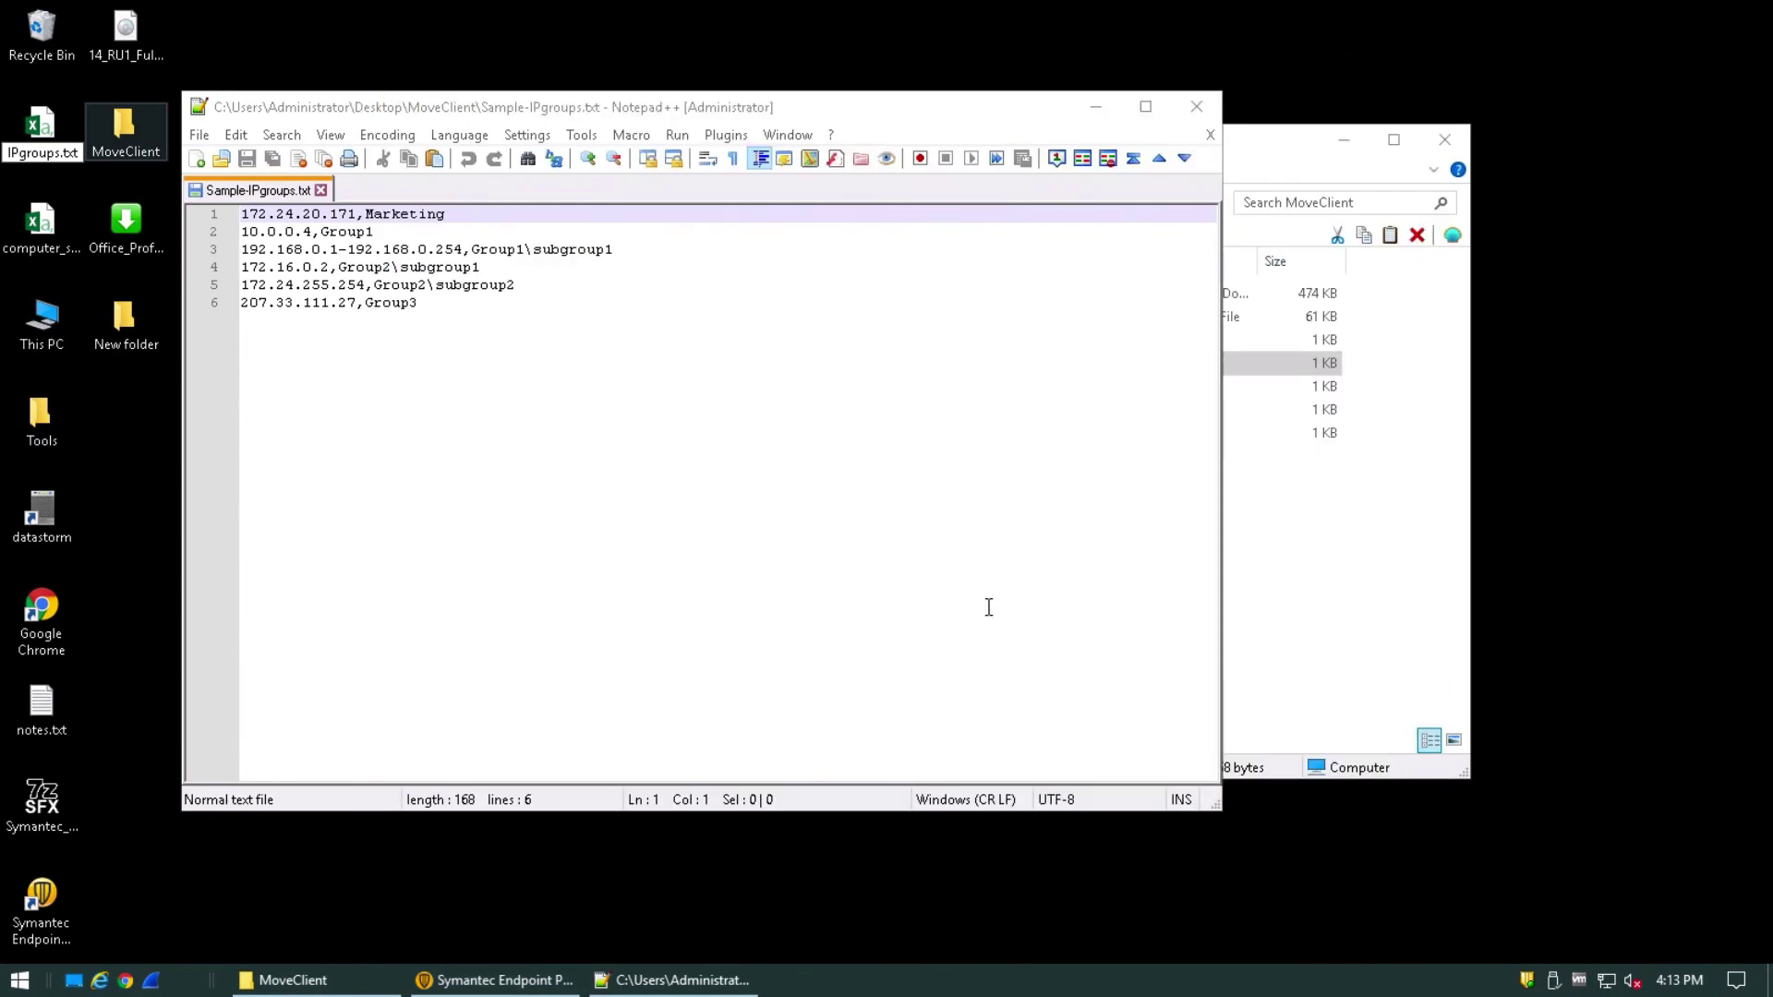
Check IPgroups.txt in Notepad++ shows three 192.168.2.x,Site 1 lines, then close it.
right_click(37, 134)
left_click(125, 266)
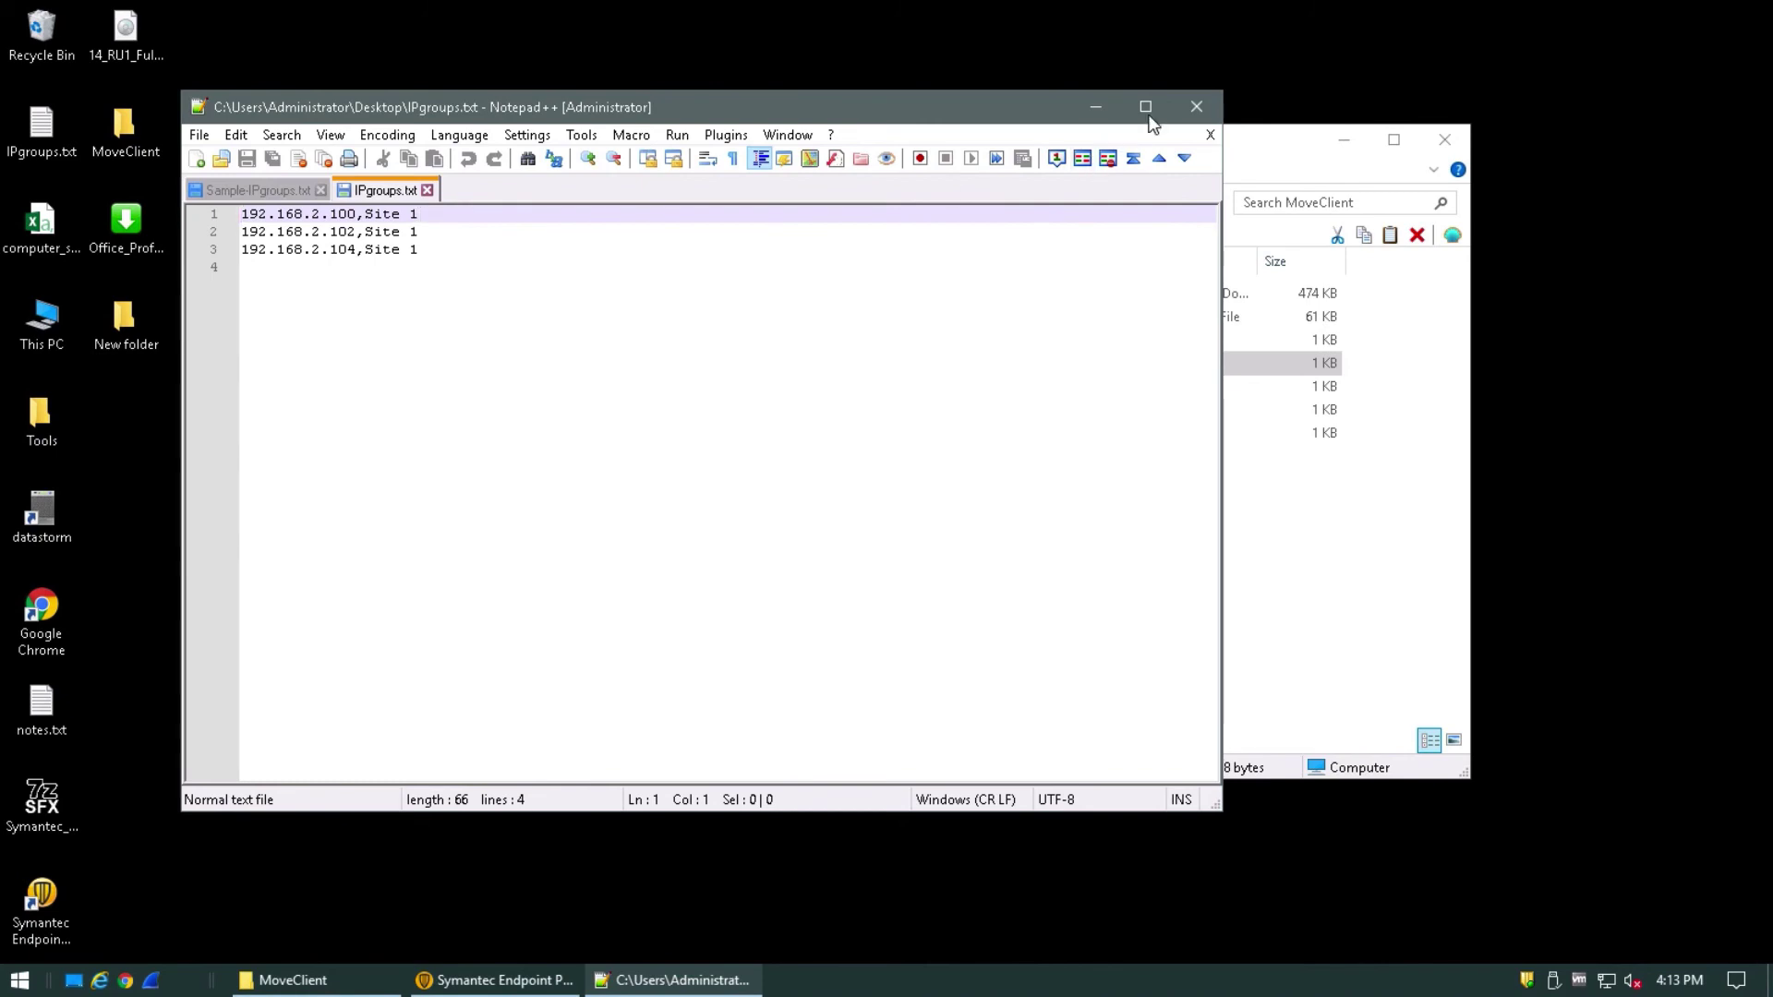
left_click(1197, 110)
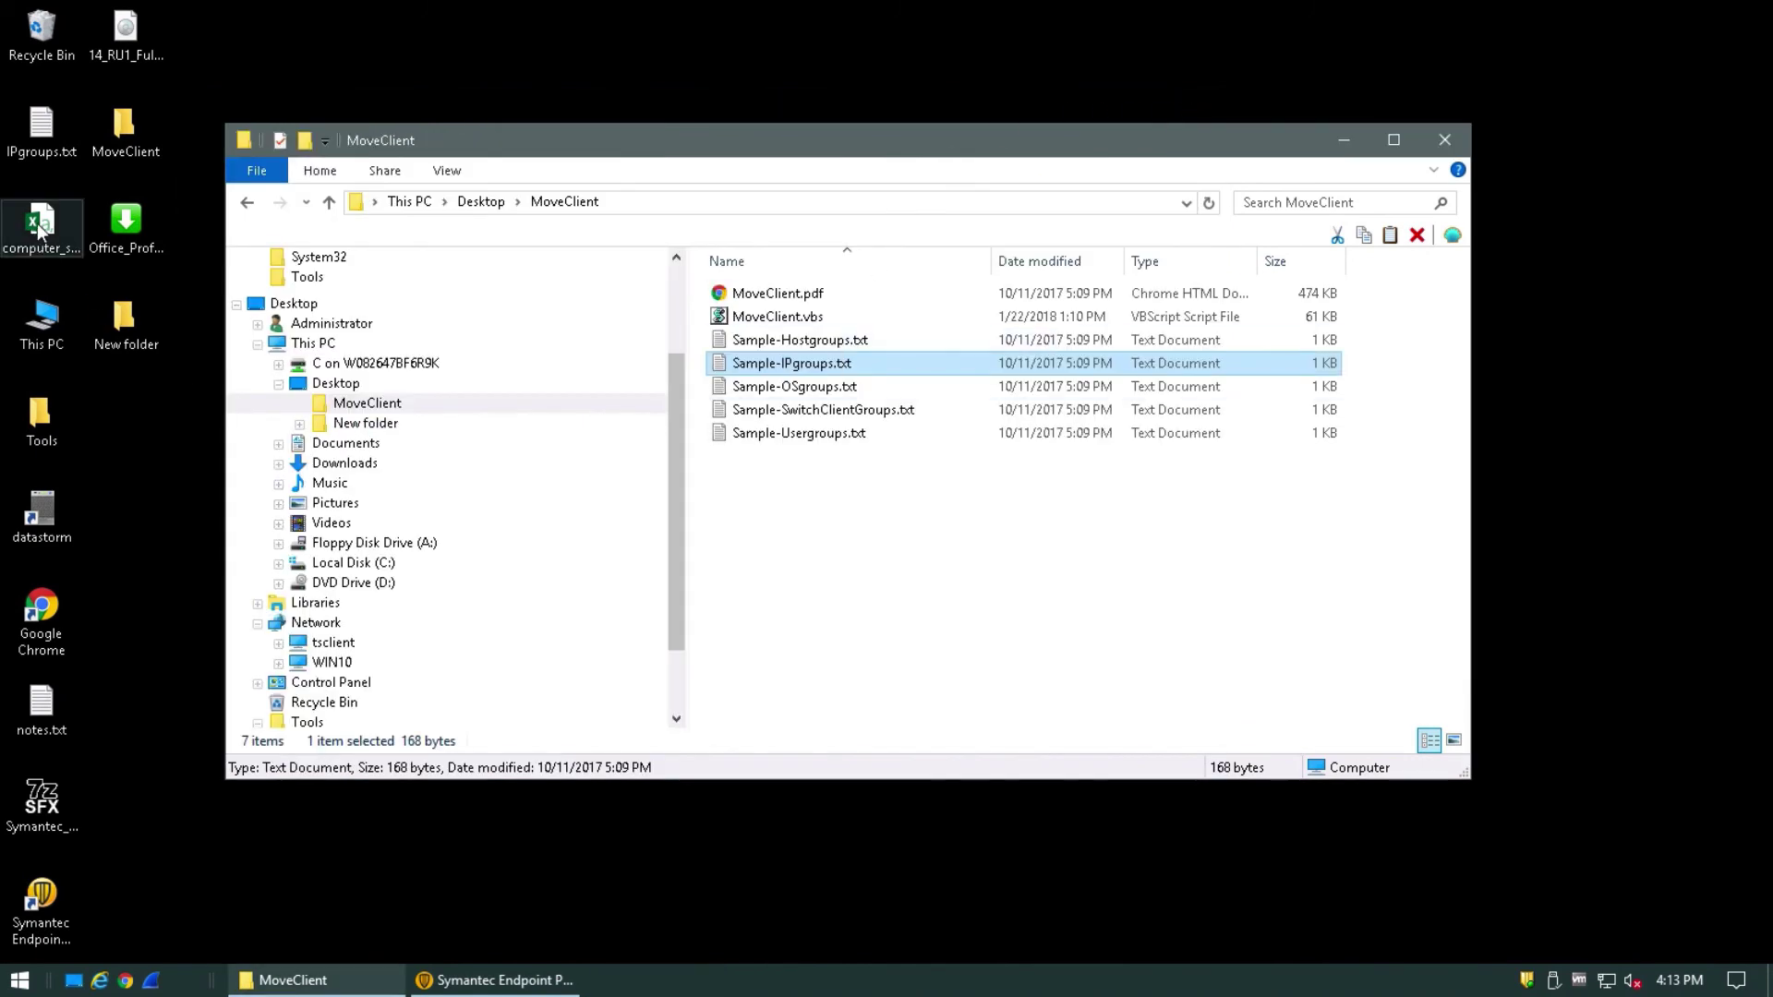
Move IPgroups.txt from the desktop into the MoveClient folder beside MoveClient.vbs.
left_click(42, 125)
left_click_drag(42, 126, 856, 574)
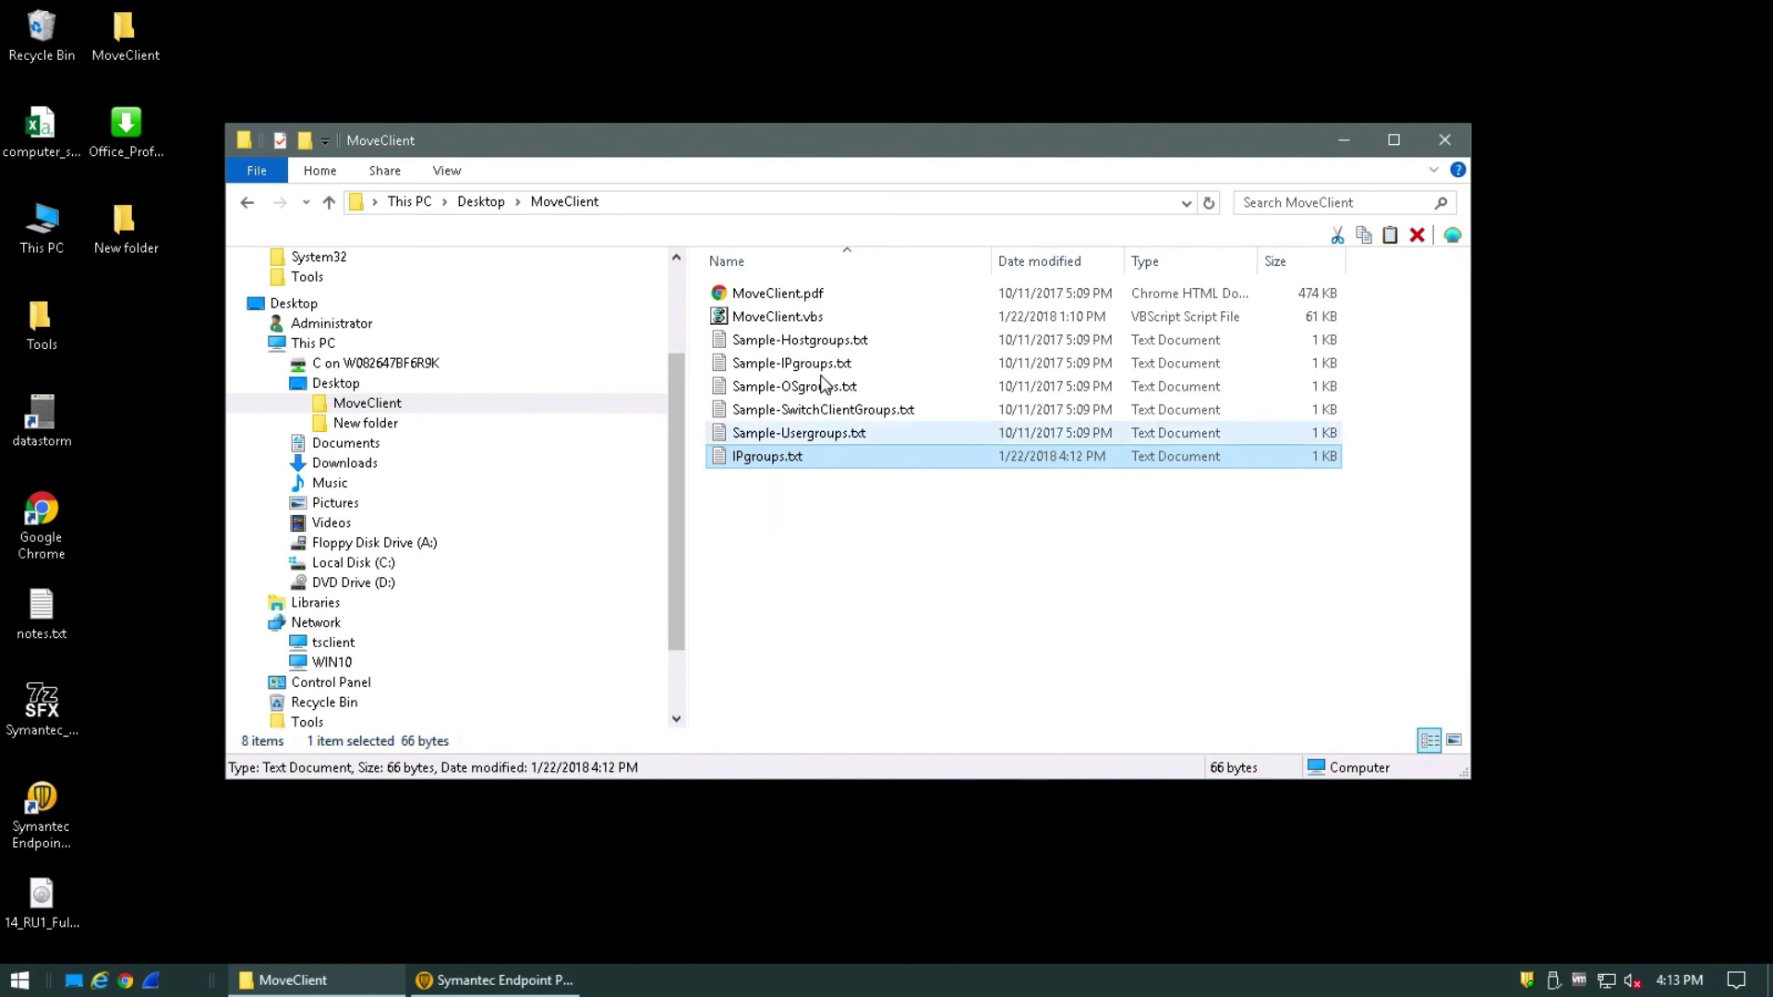
mouse_move(776, 325)
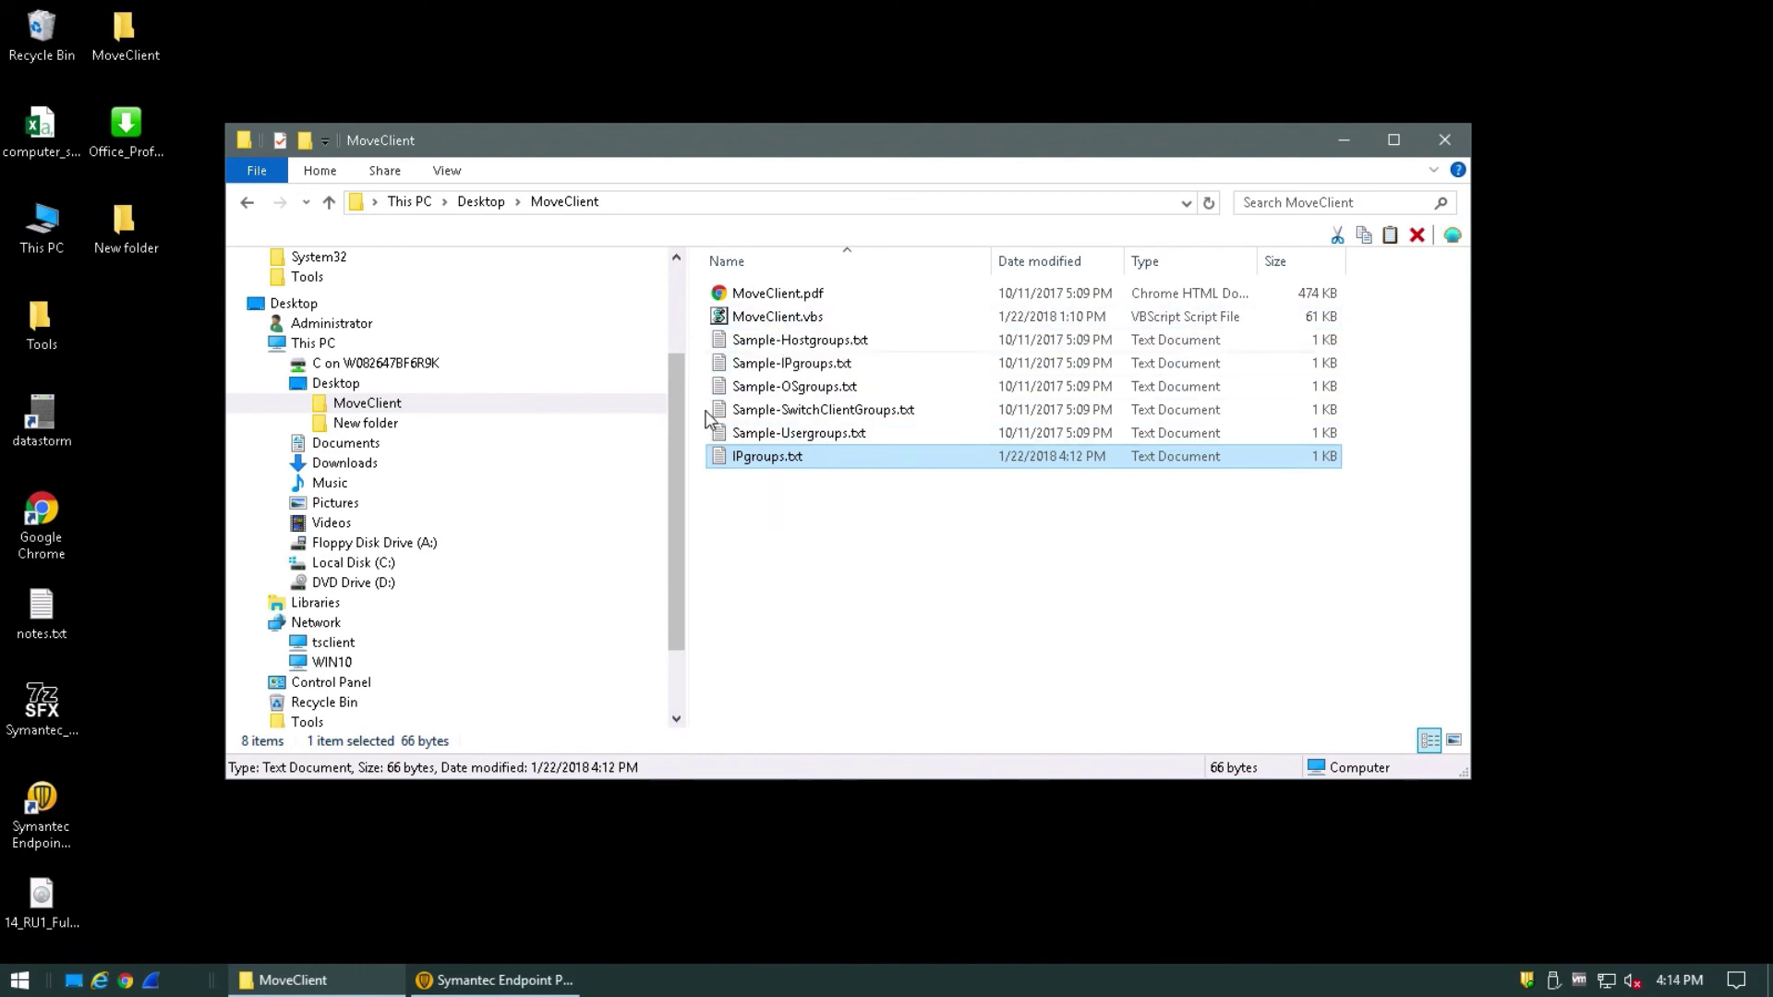
In SEPM Clients, confirm Site 1 is empty and the three clients remain in Default Group.
left_click(504, 980)
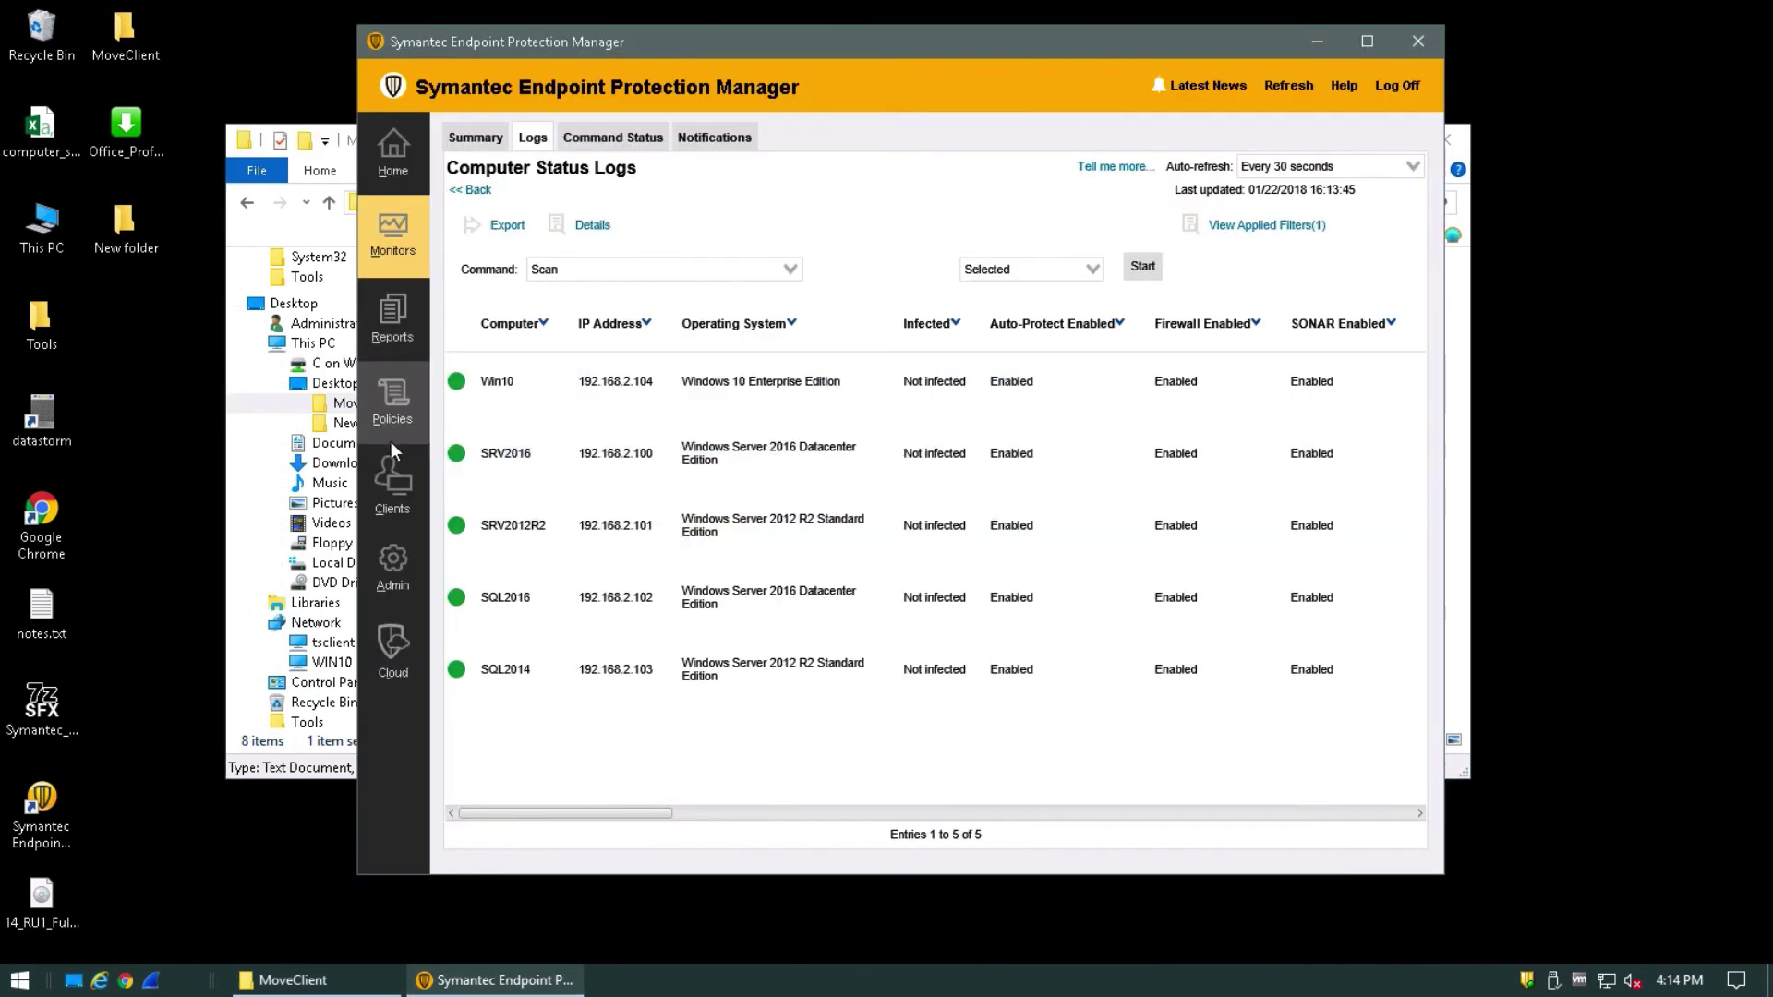
left_click(392, 486)
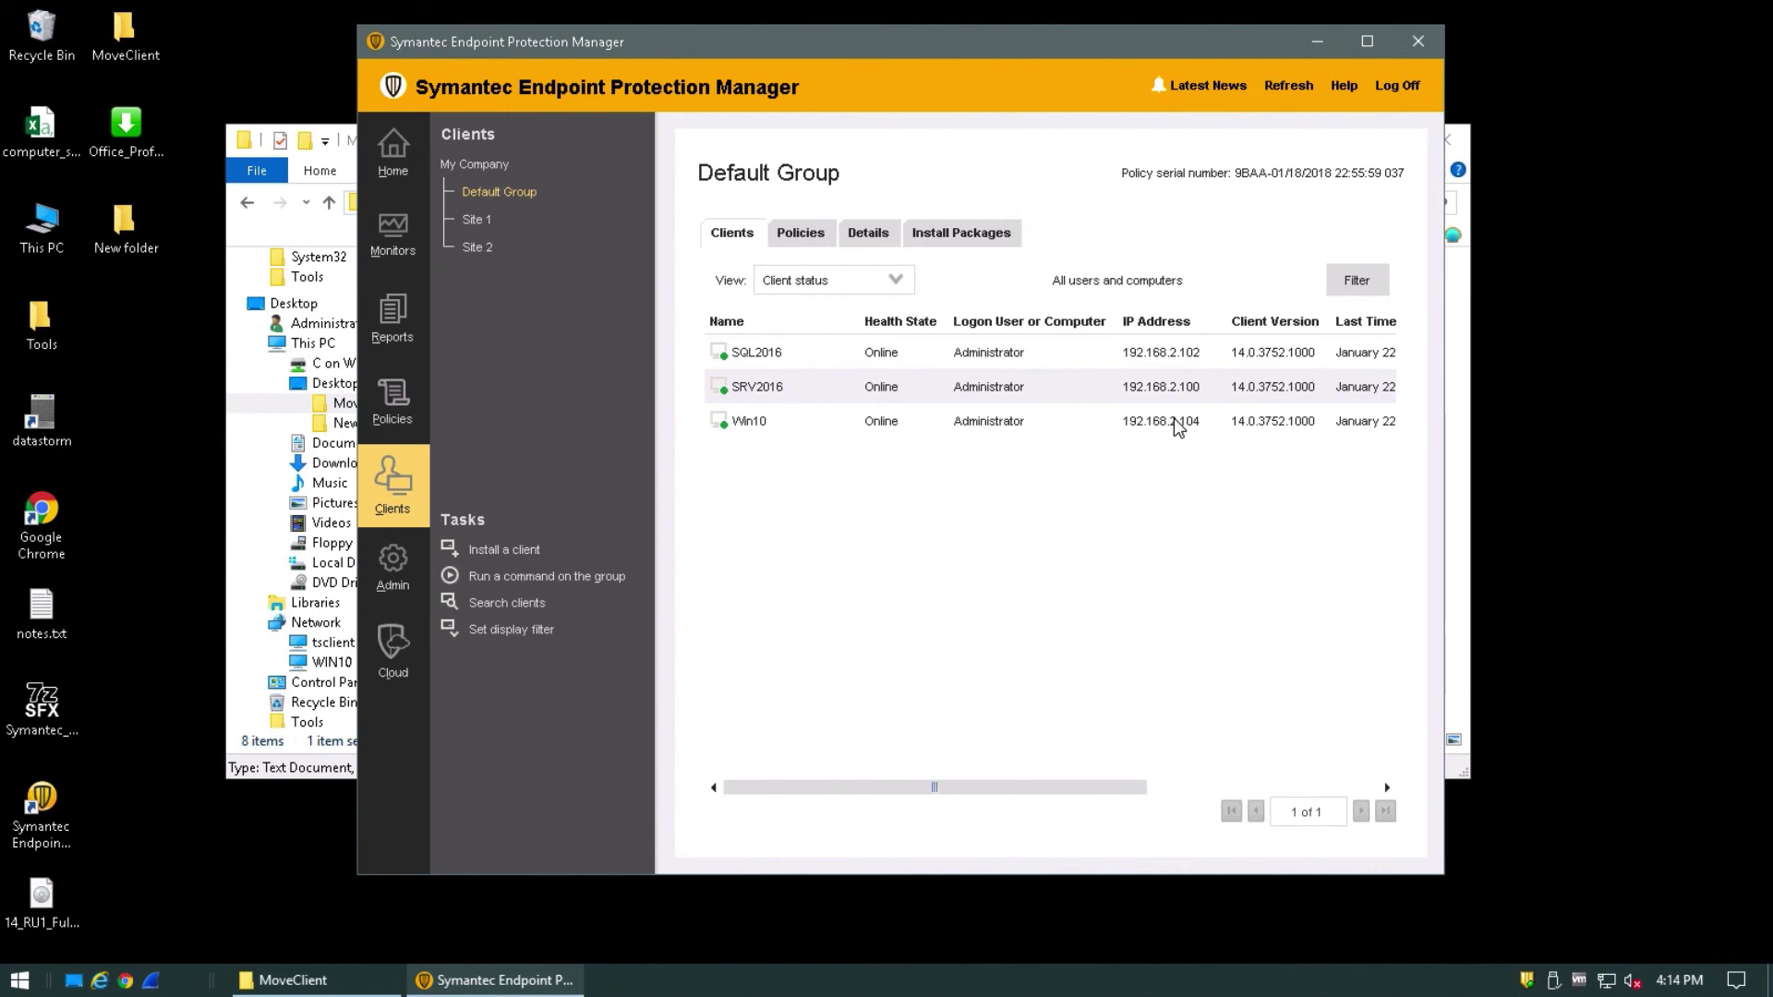
left_click(484, 223)
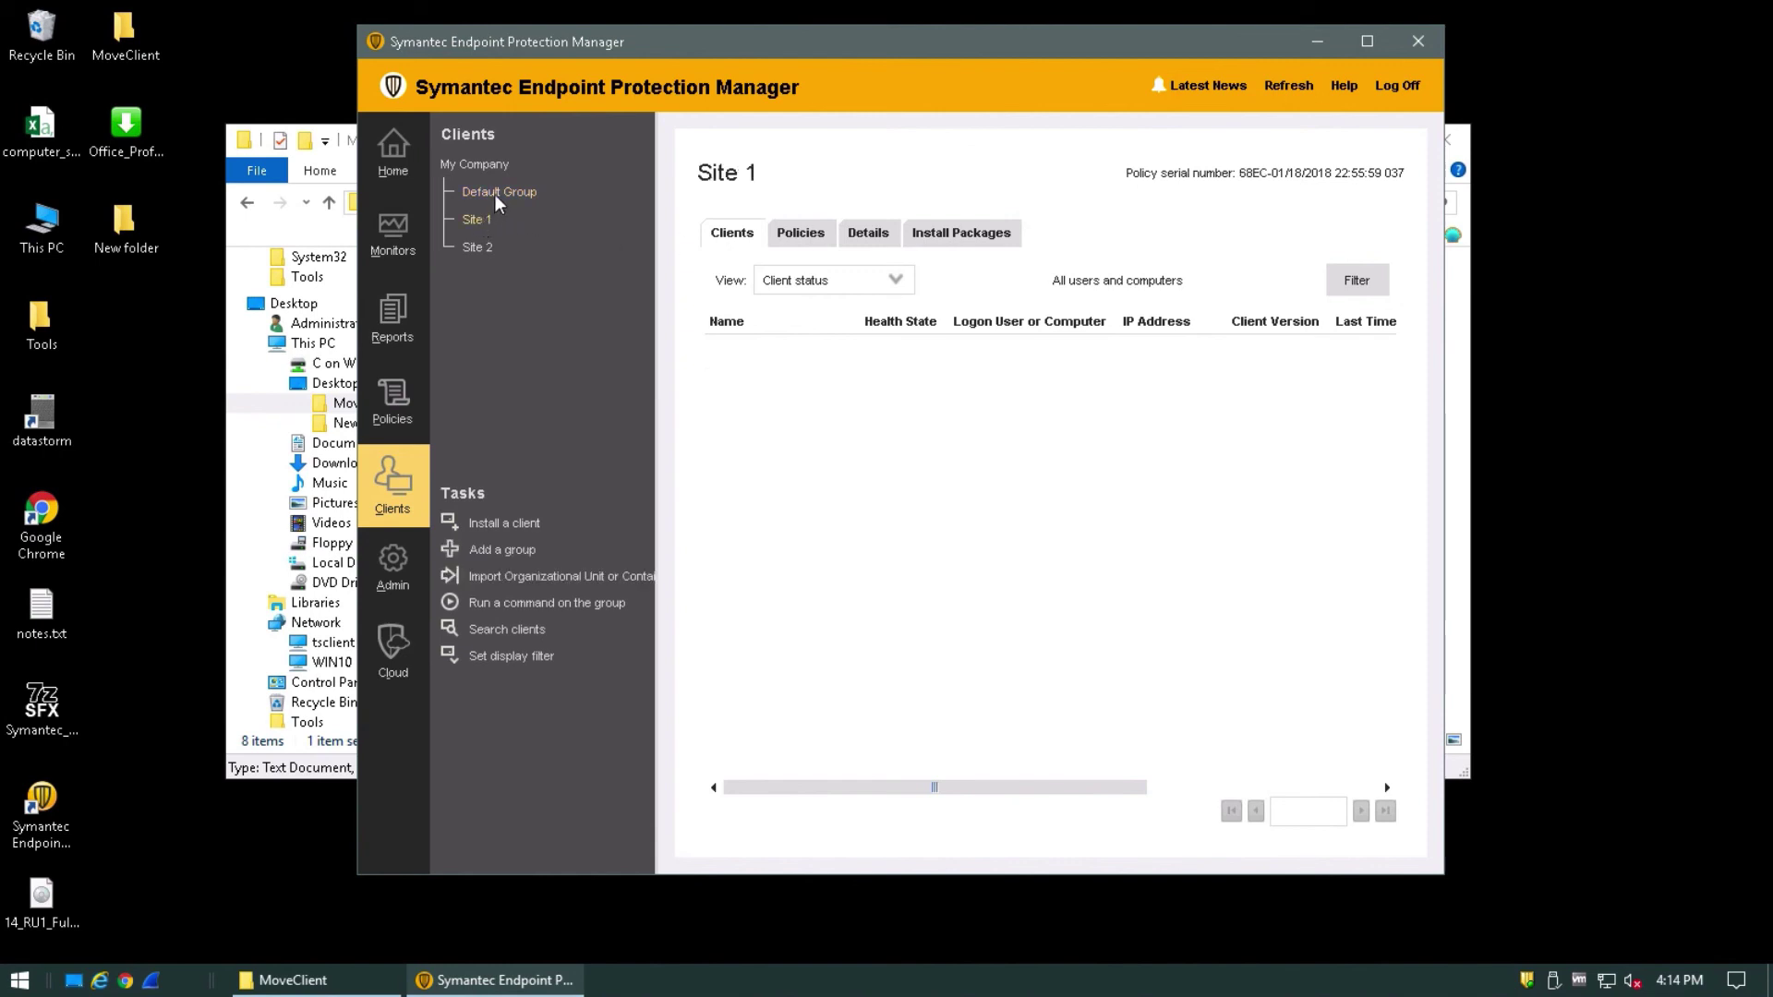
left_click(495, 192)
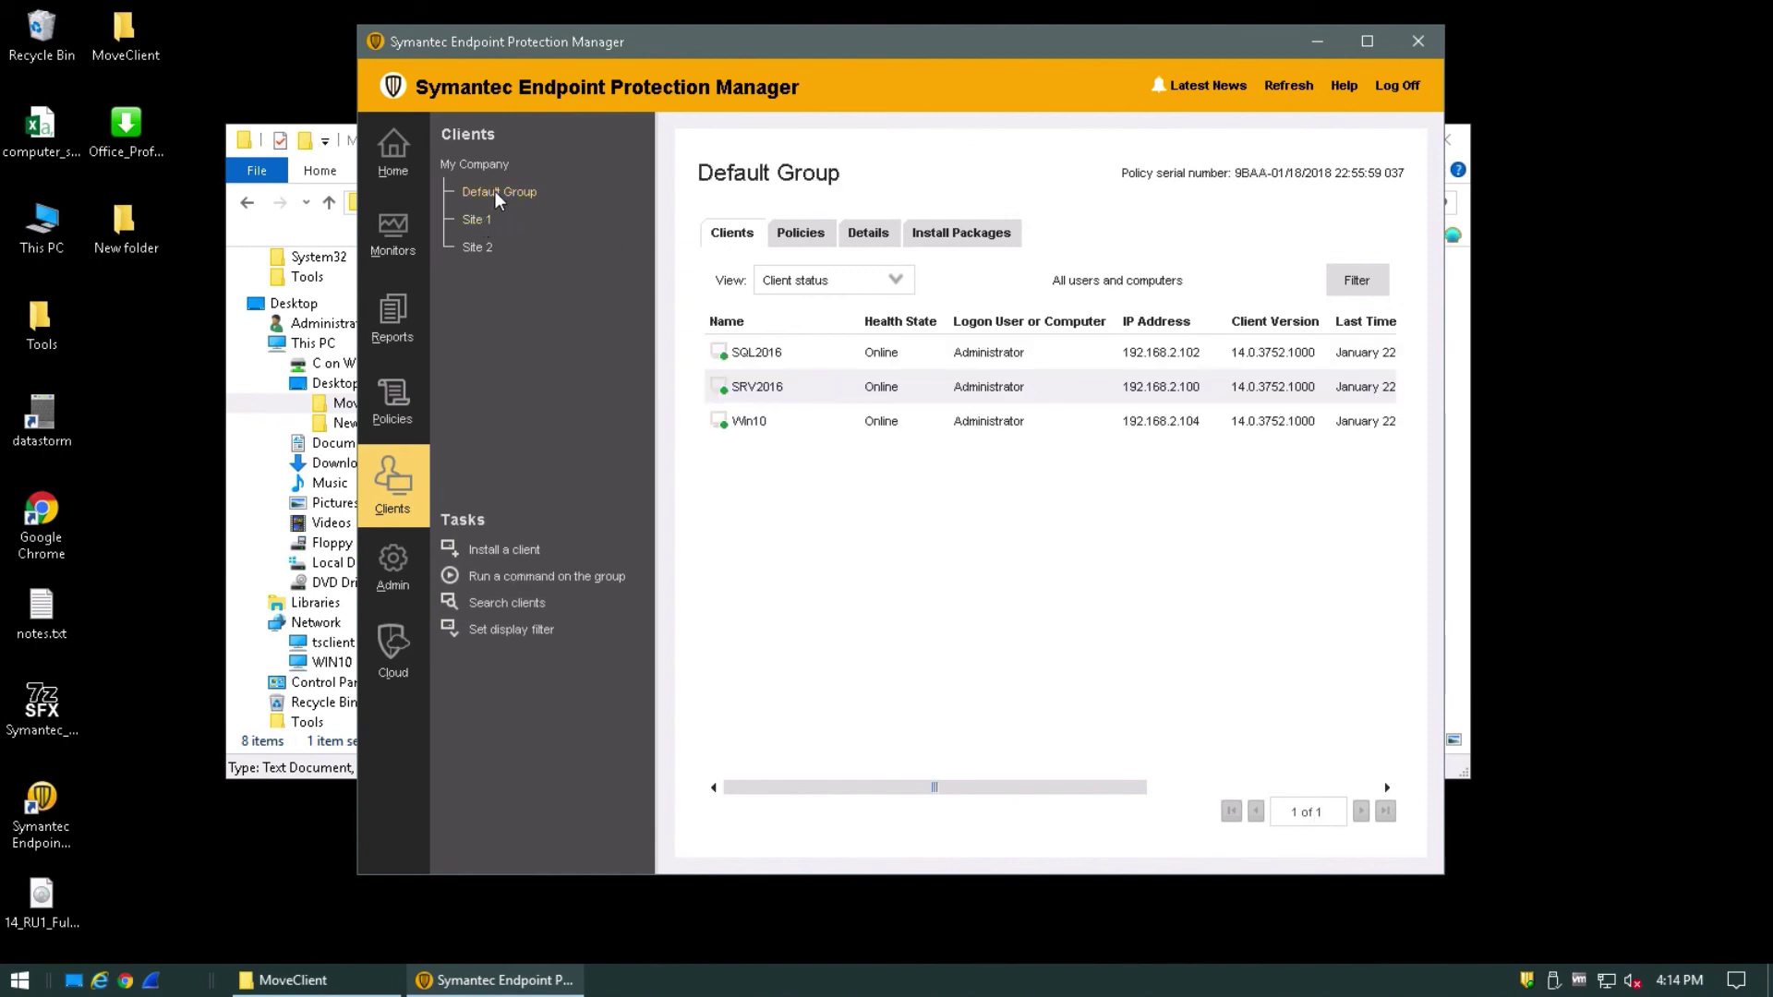
left_click(281, 773)
Run the MoveClient.vbs script and dismiss its completion message.
left_click(775, 316)
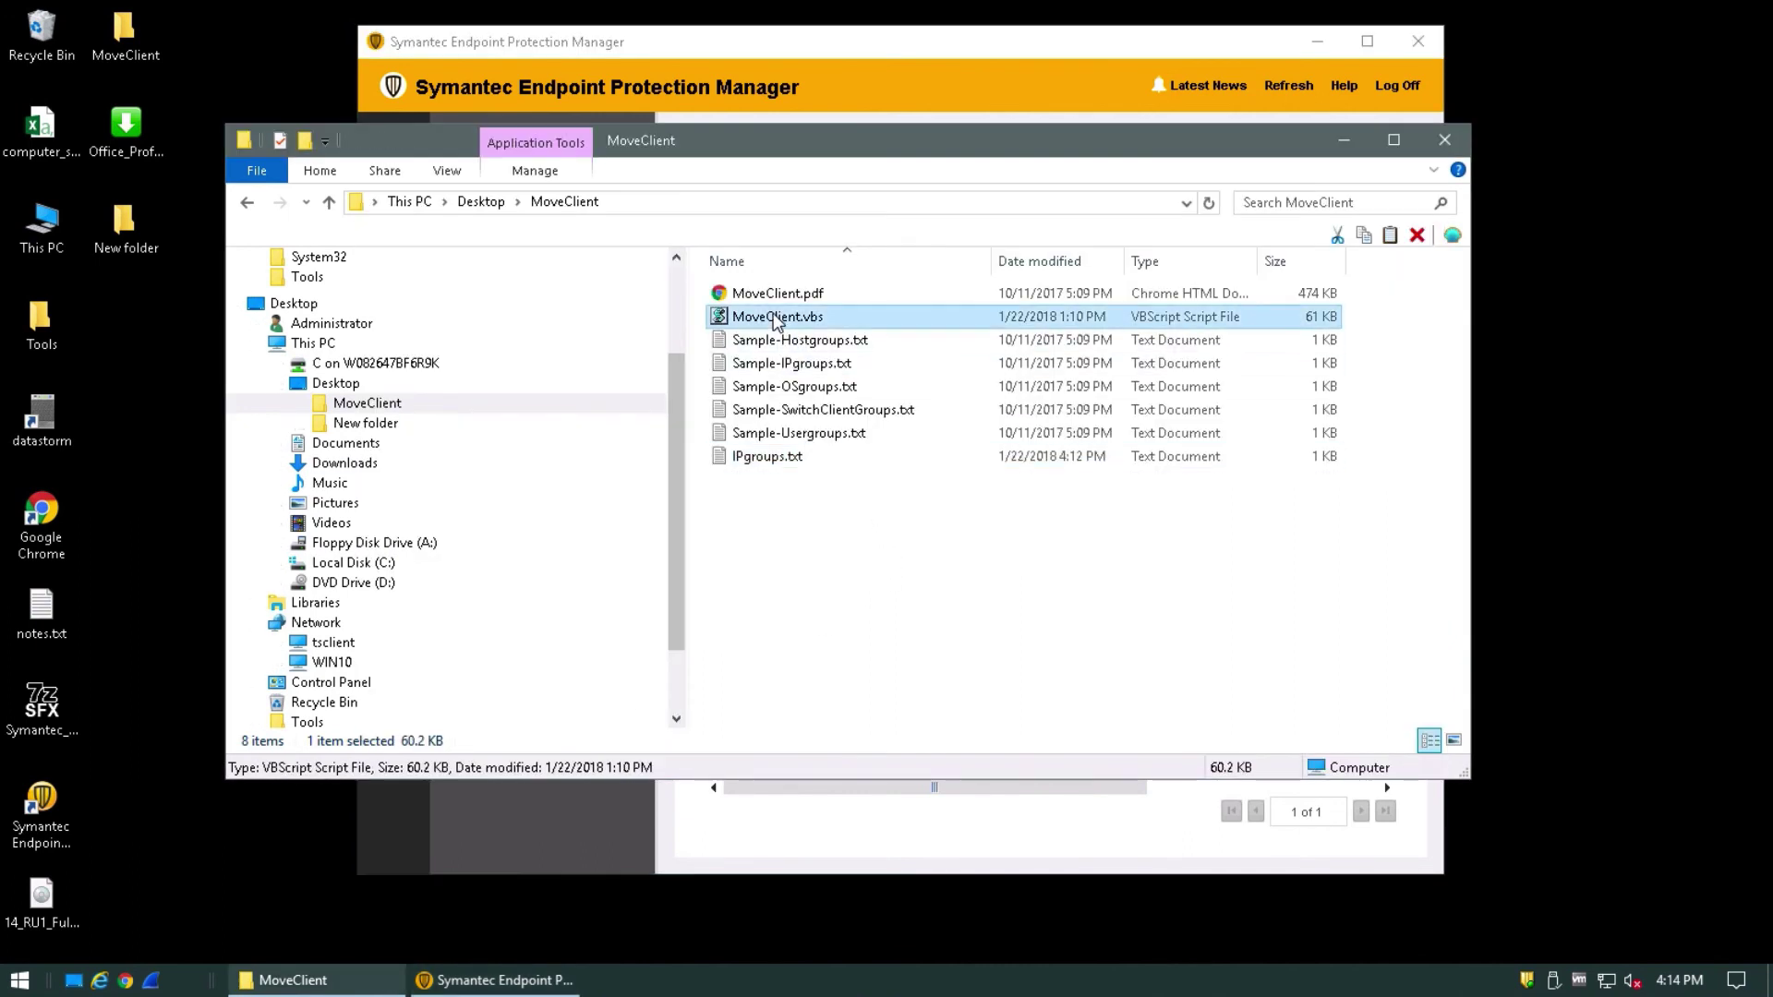
double_click(775, 316)
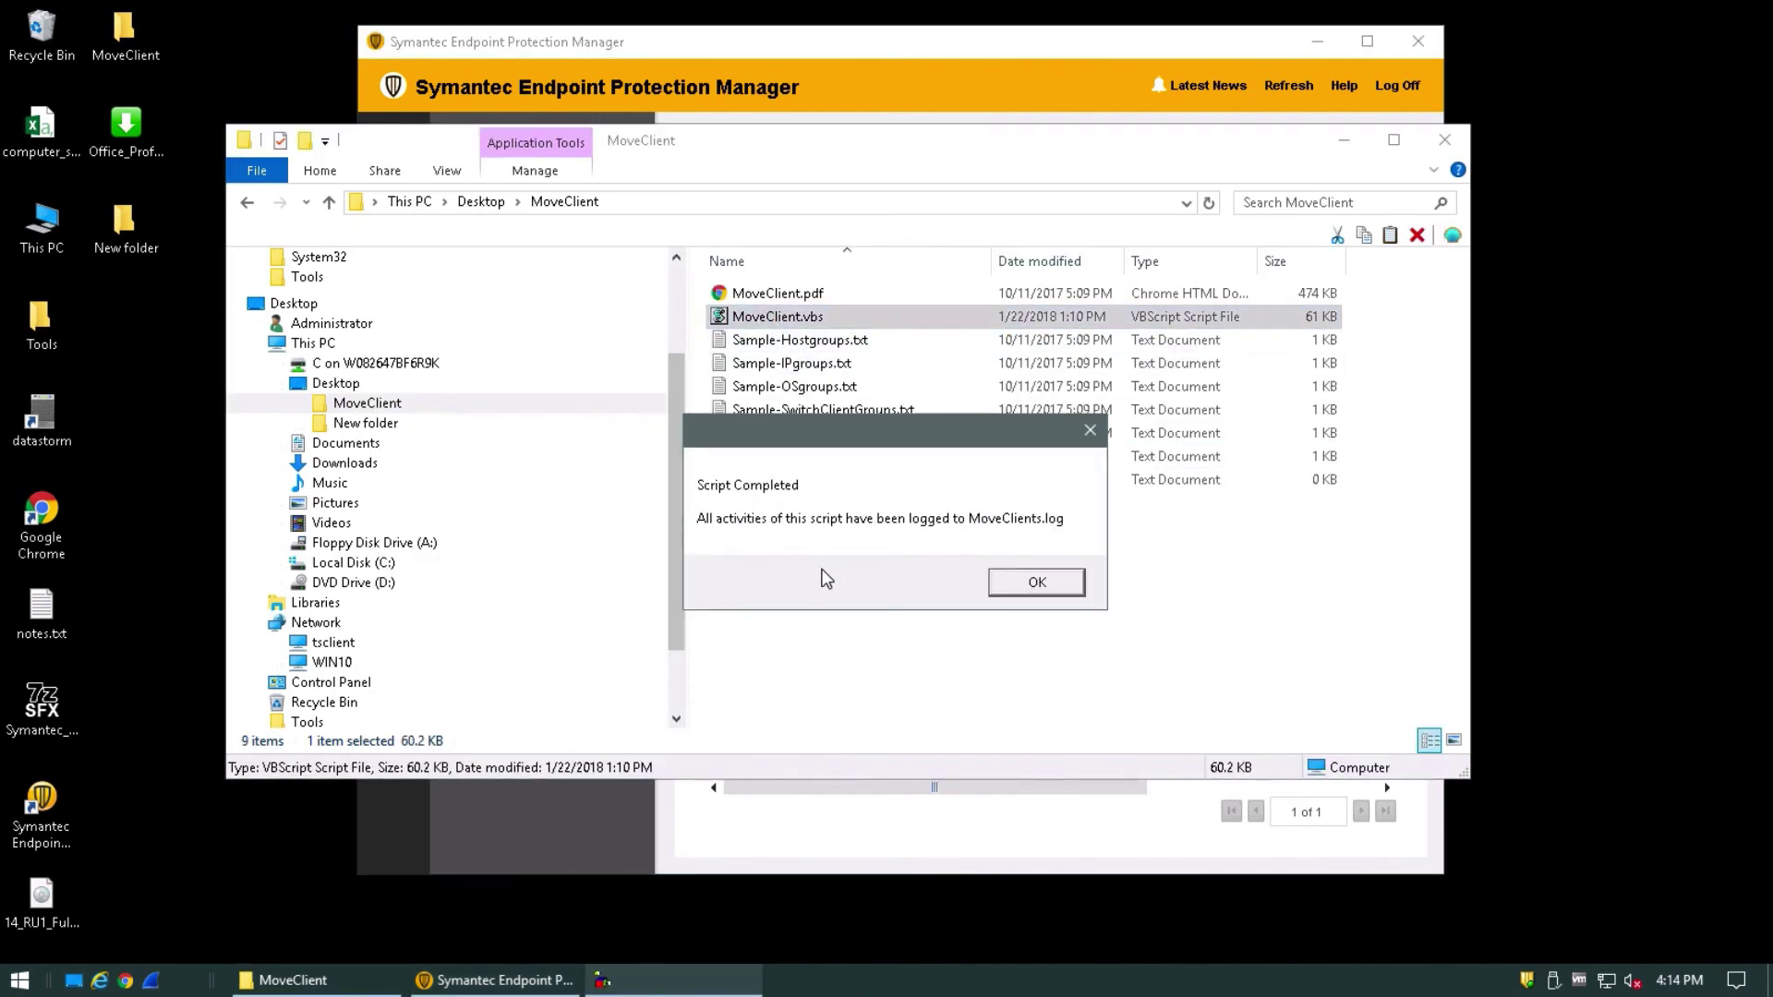
left_click(1037, 584)
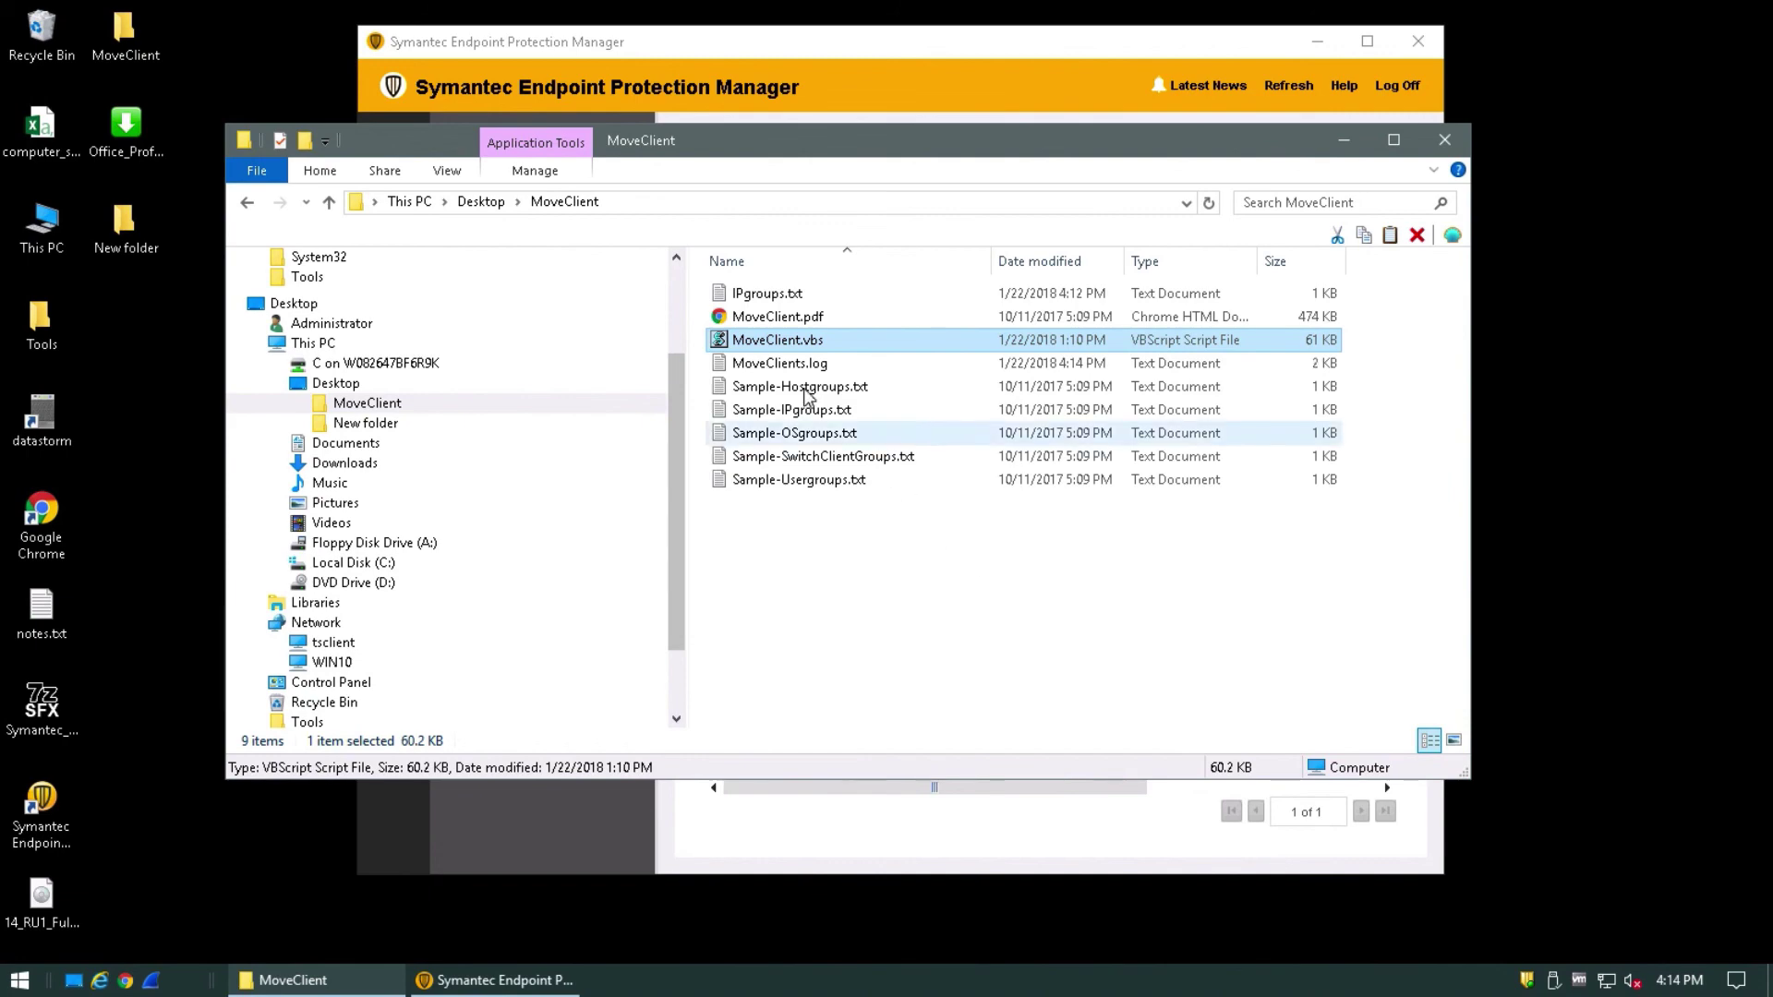
Review MoveClients.log showing SRV2016, SQL2016 and Win10 moved to Site 1, then close it.
double_click(781, 366)
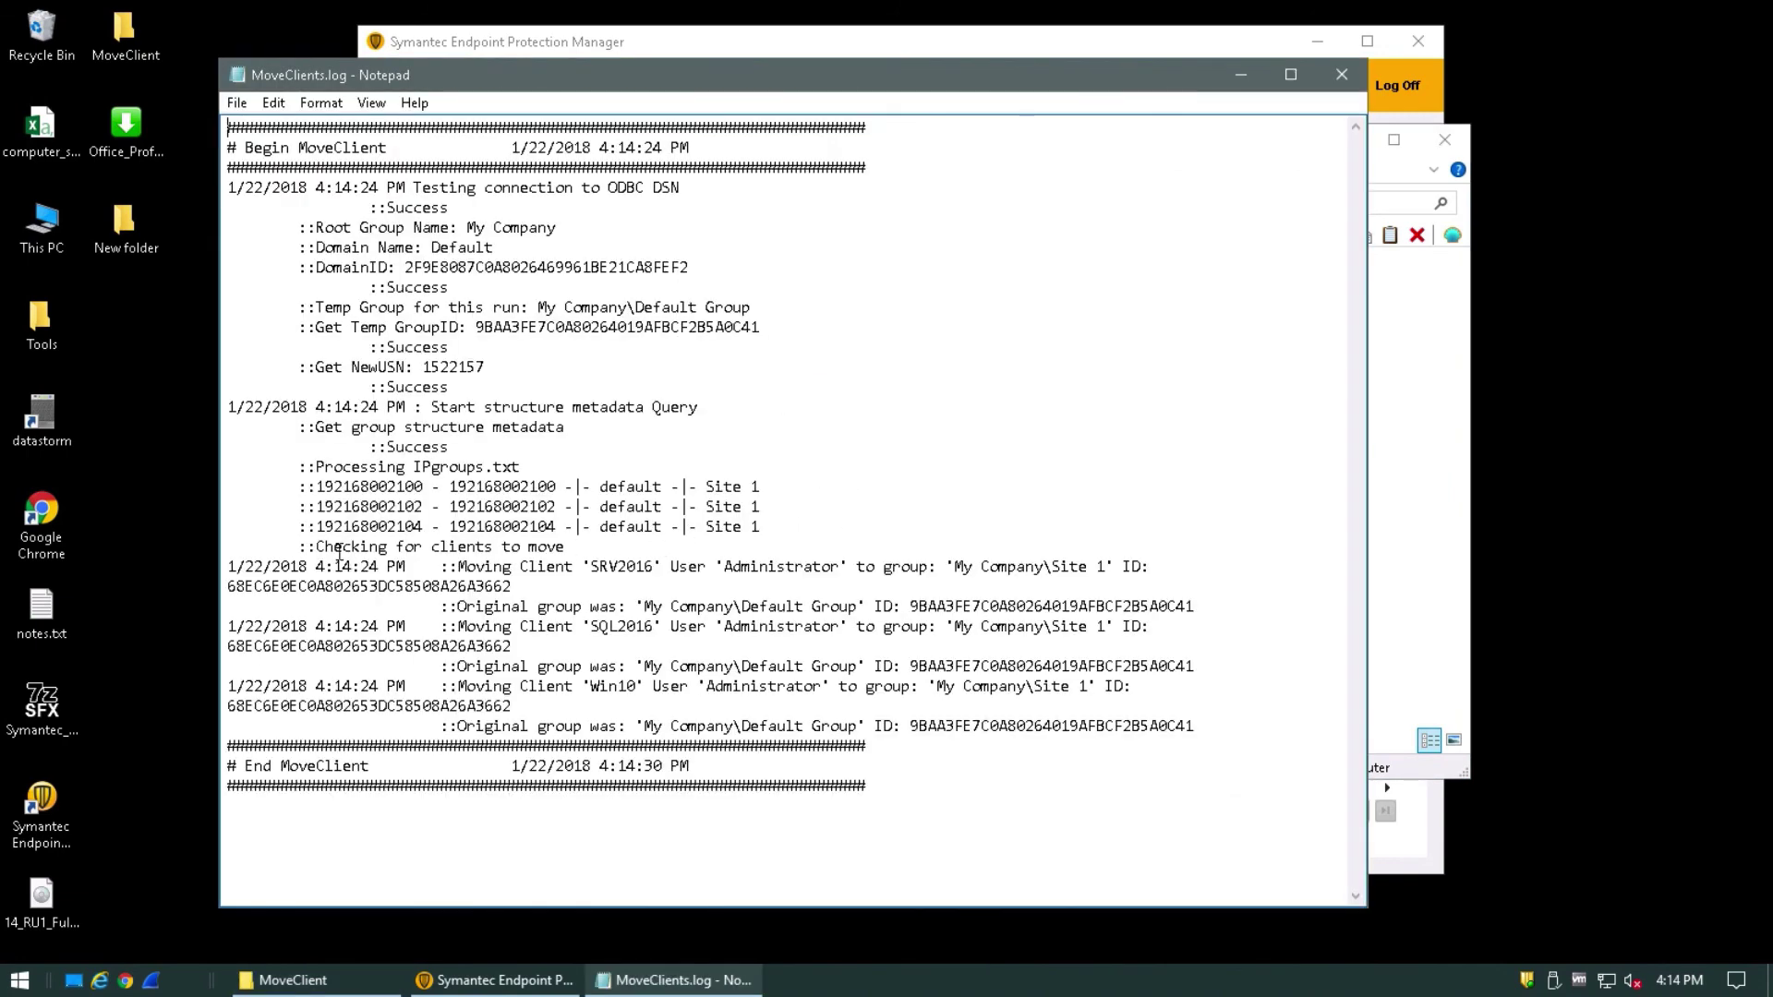
left_click_drag(228, 566, 1210, 728)
left_click(1210, 727)
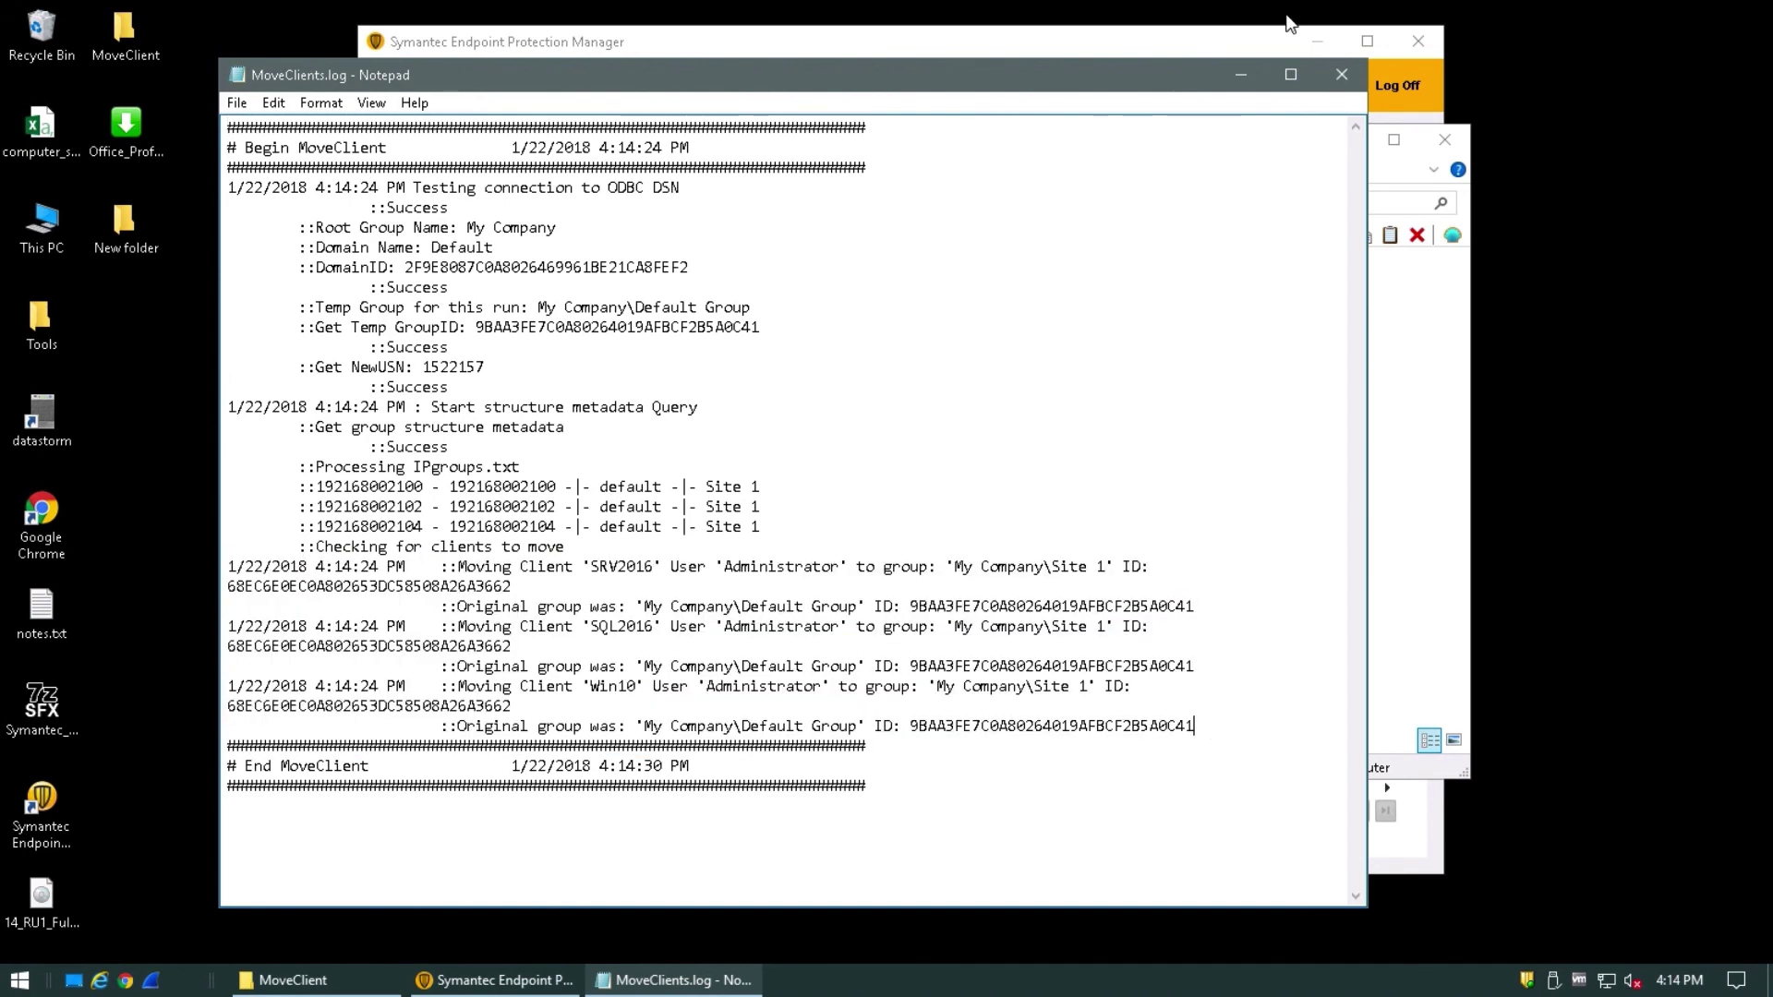
left_click(1343, 75)
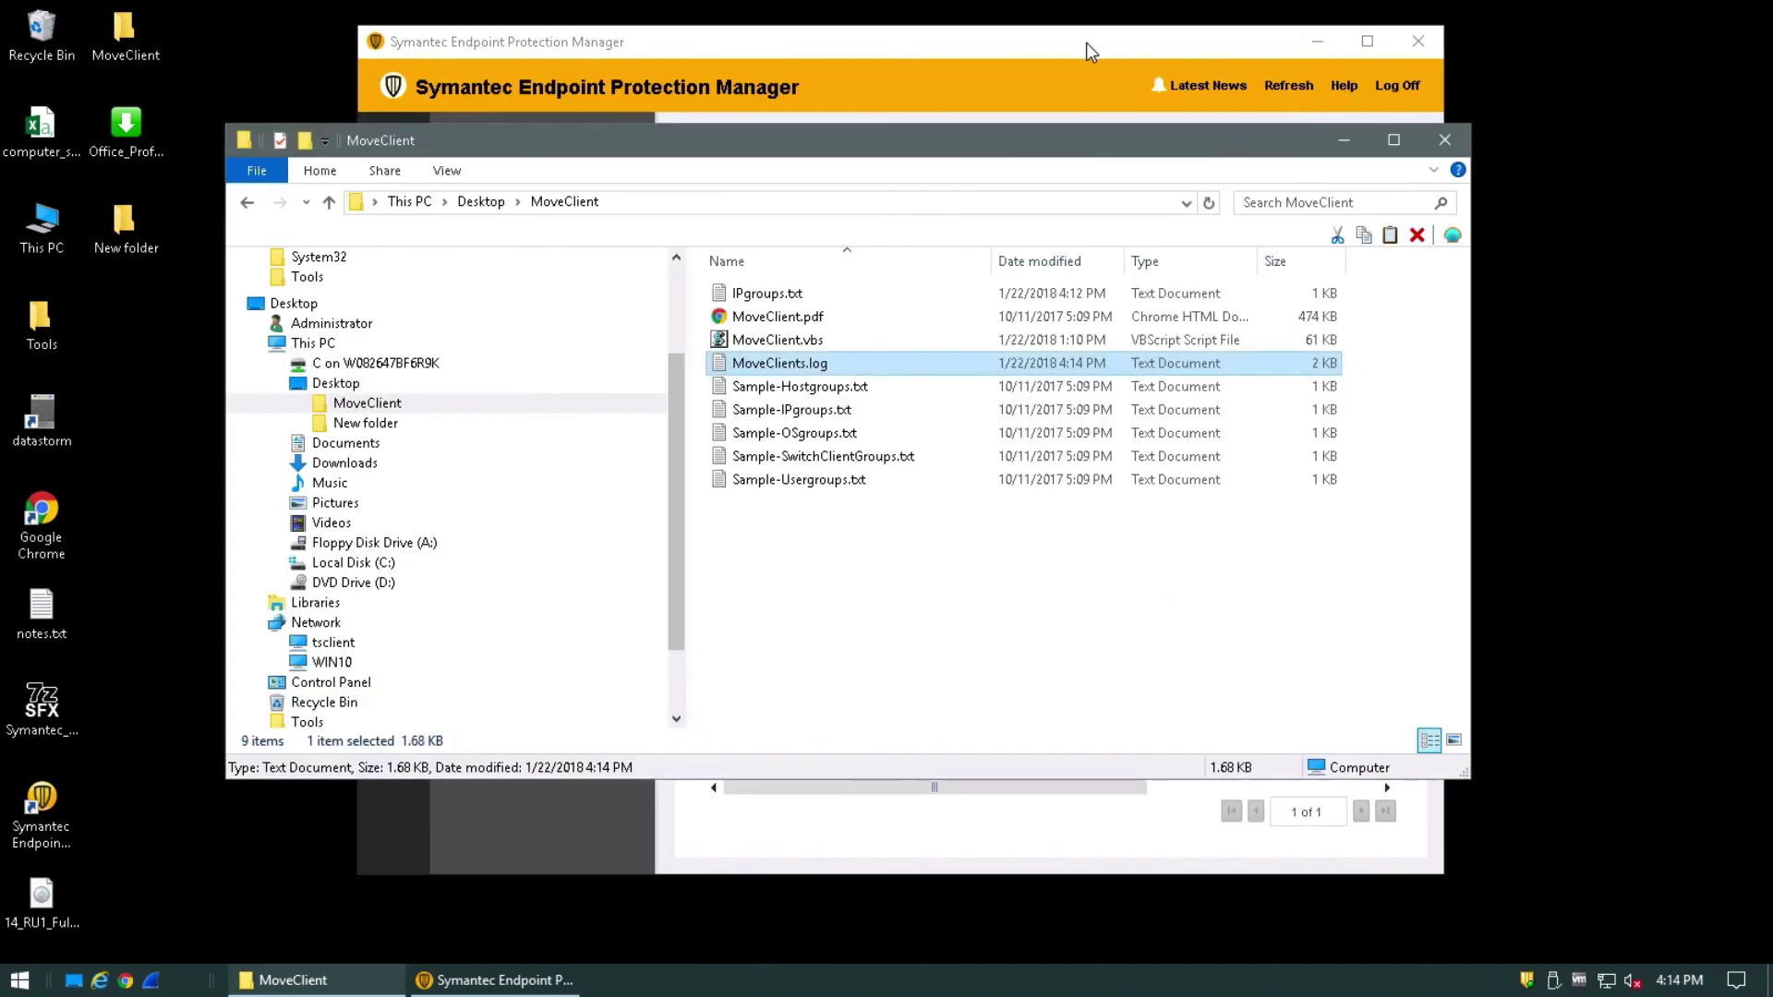
Refresh SEPM and confirm SQL2016, SRV2016 and Win10 are now listed under Site 1.
left_click(1086, 42)
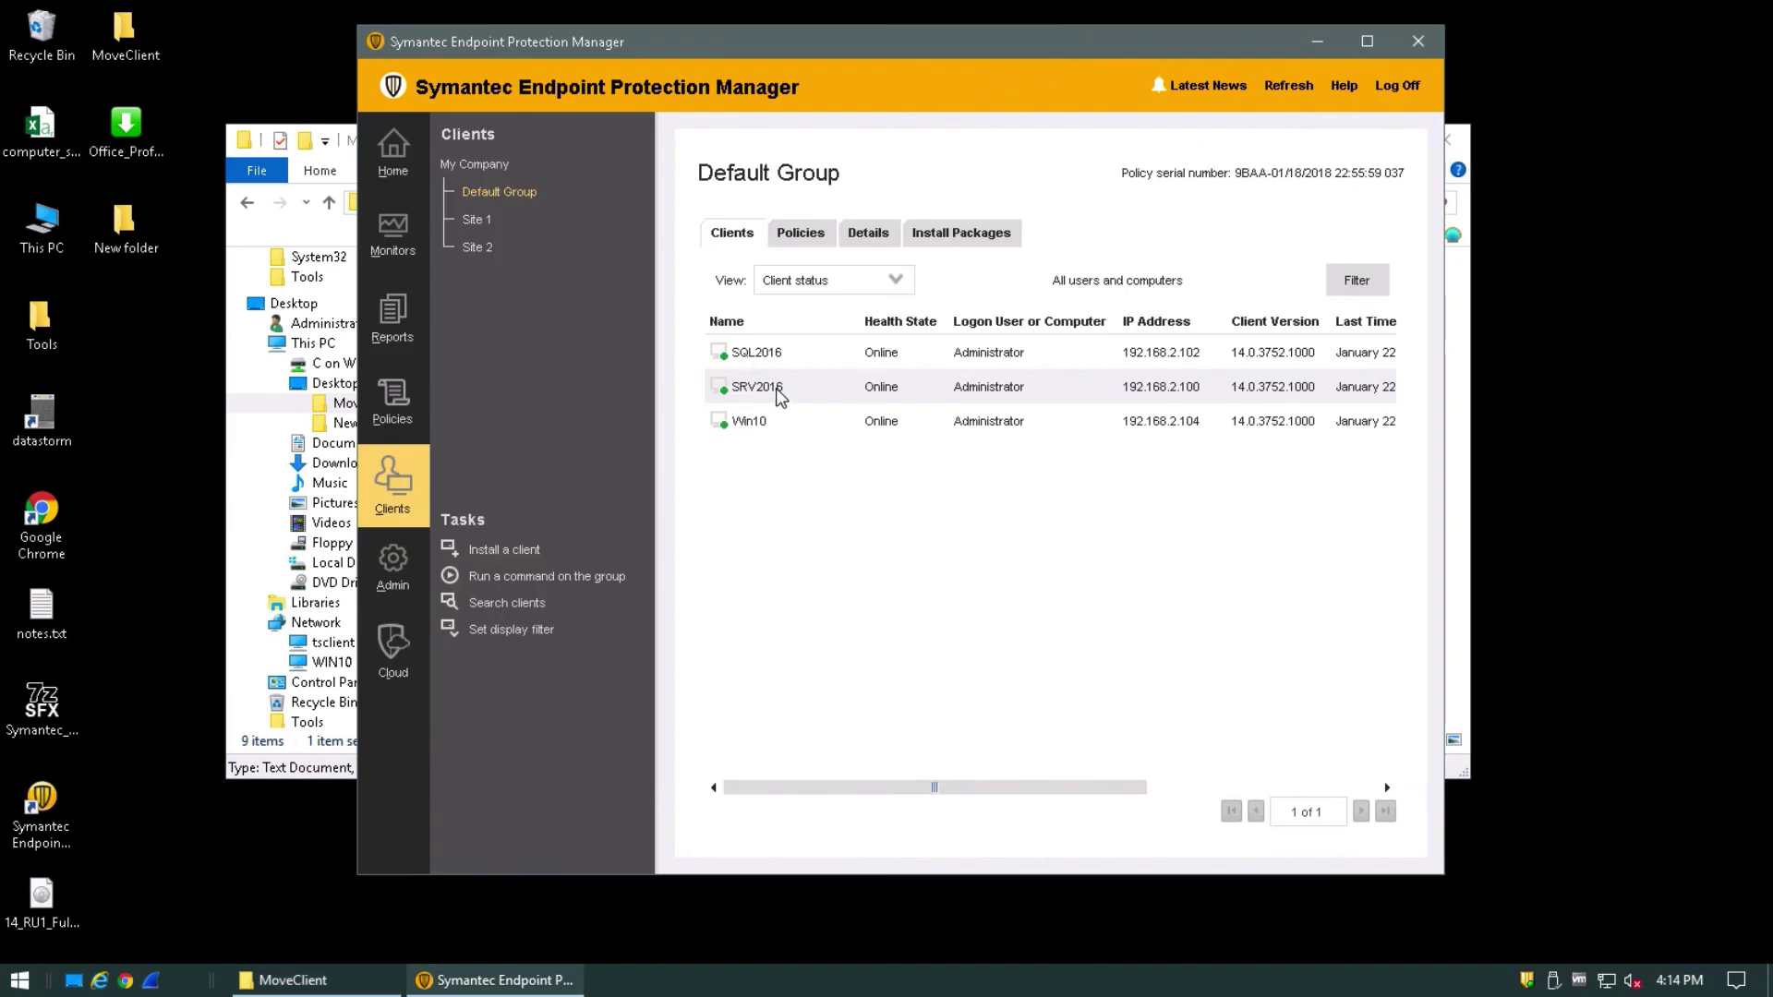
left_click(1288, 87)
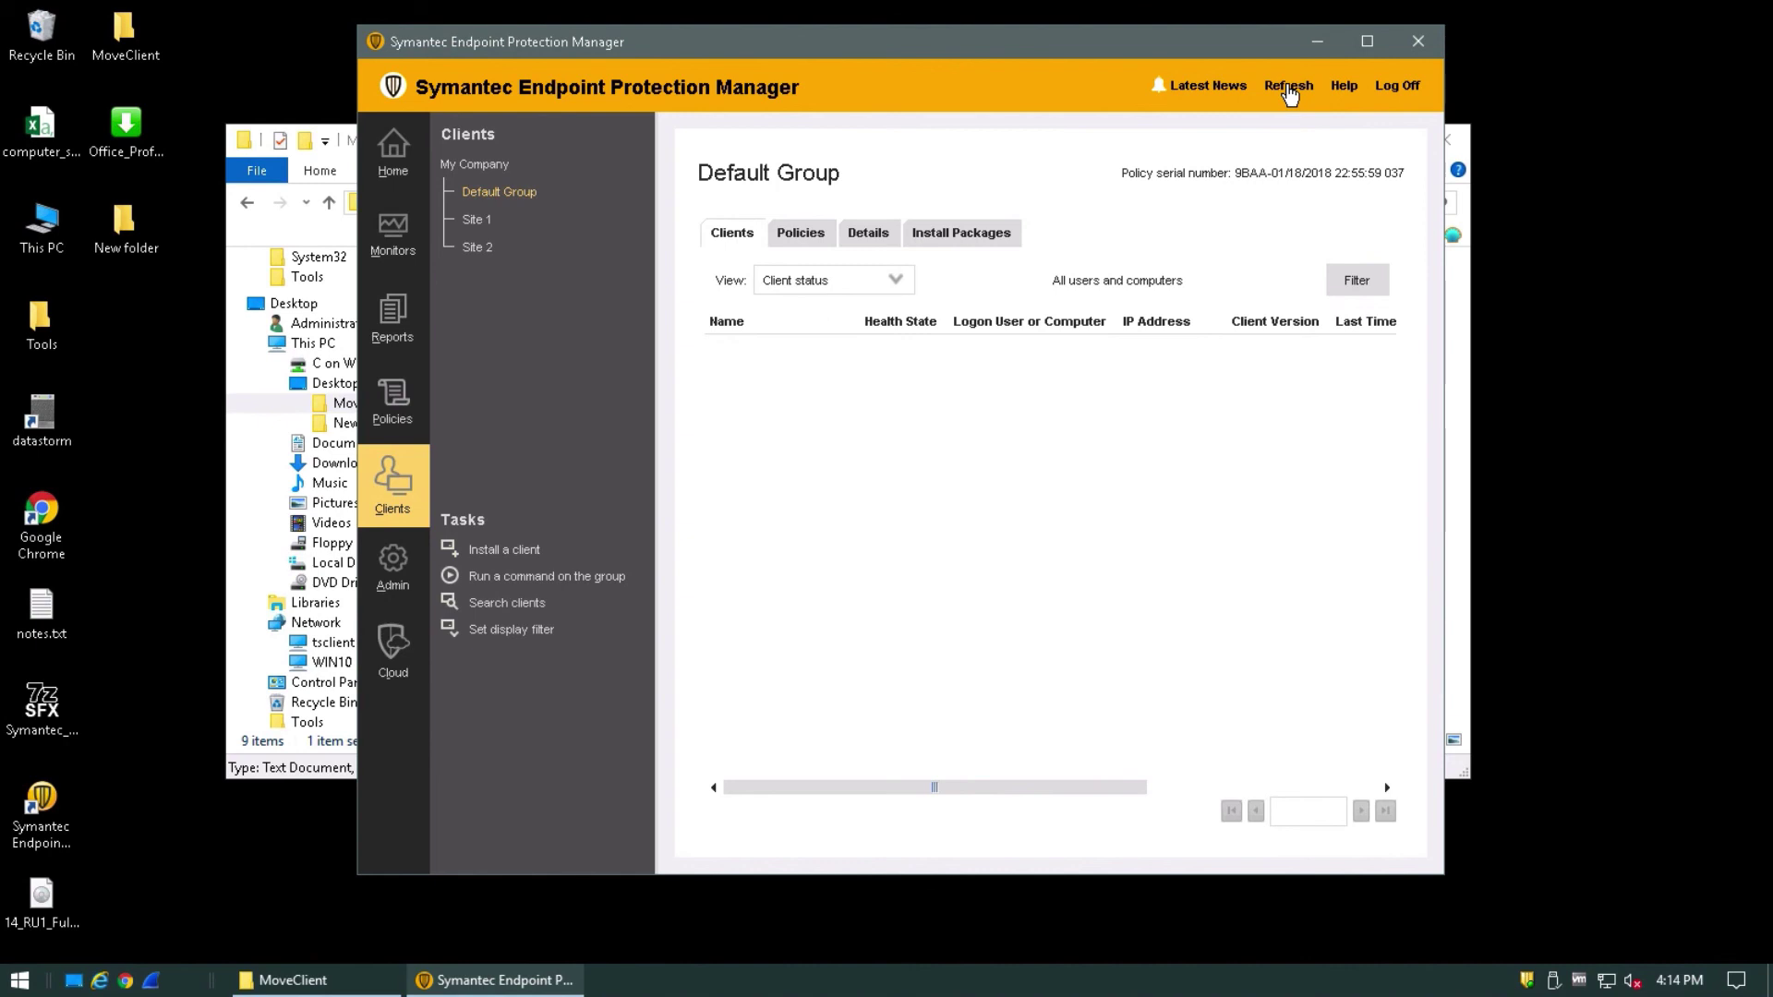
left_click(478, 219)
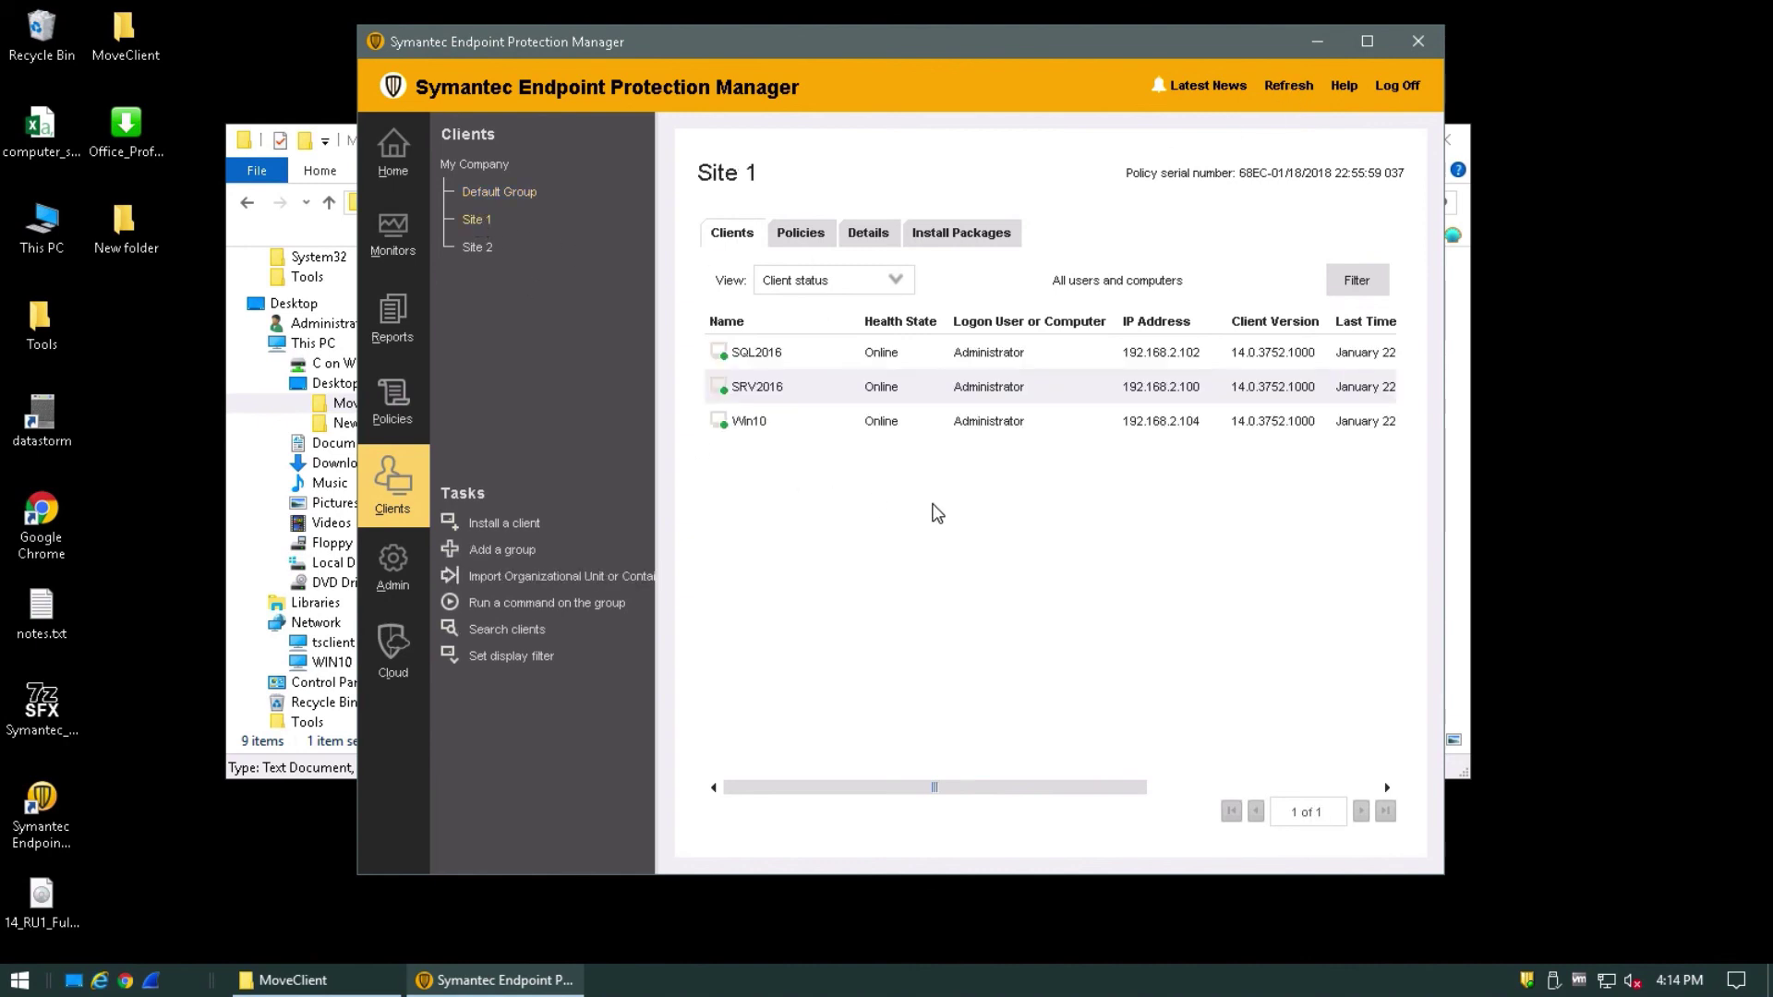